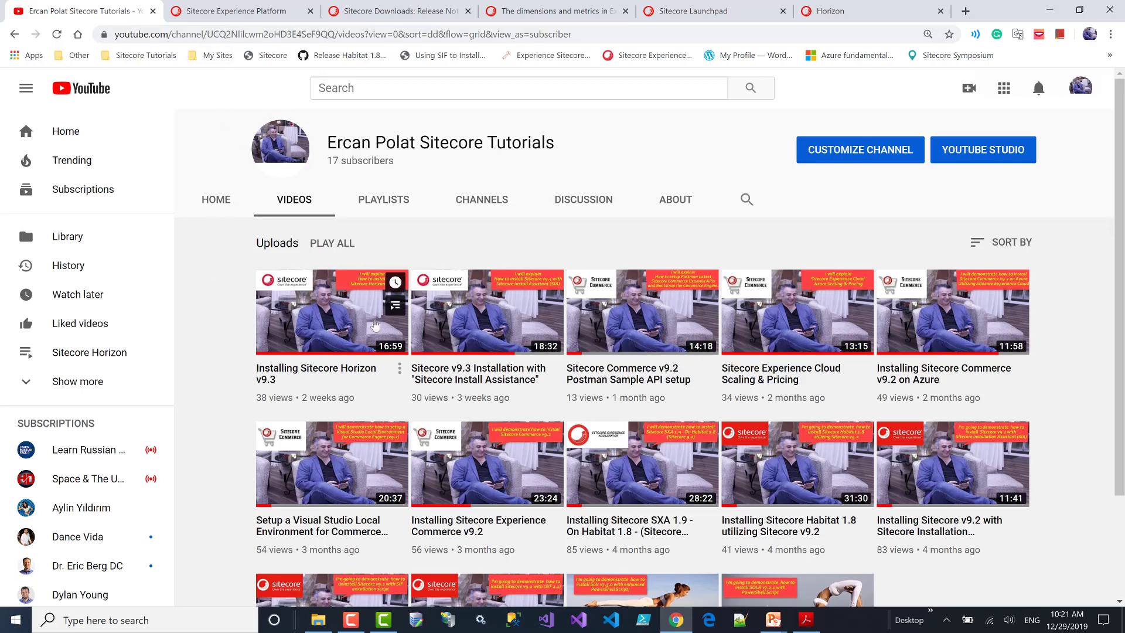
Step: Open the Content authoring section of the Sitecore Experience Platform 9.3 documentation
left_click(249, 13)
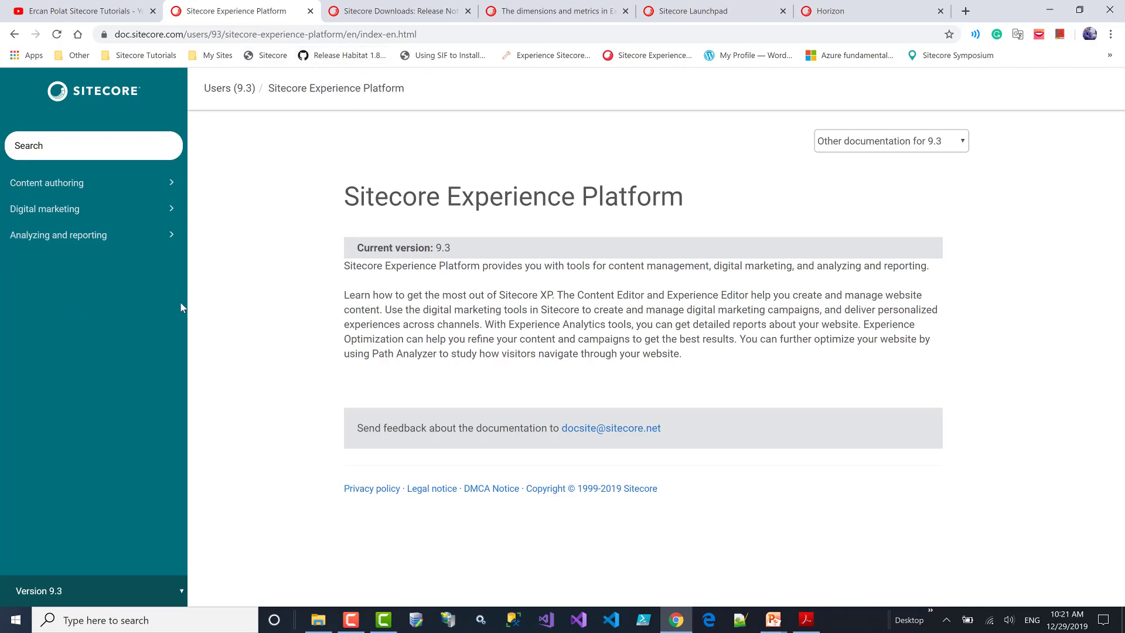
left_click(168, 183)
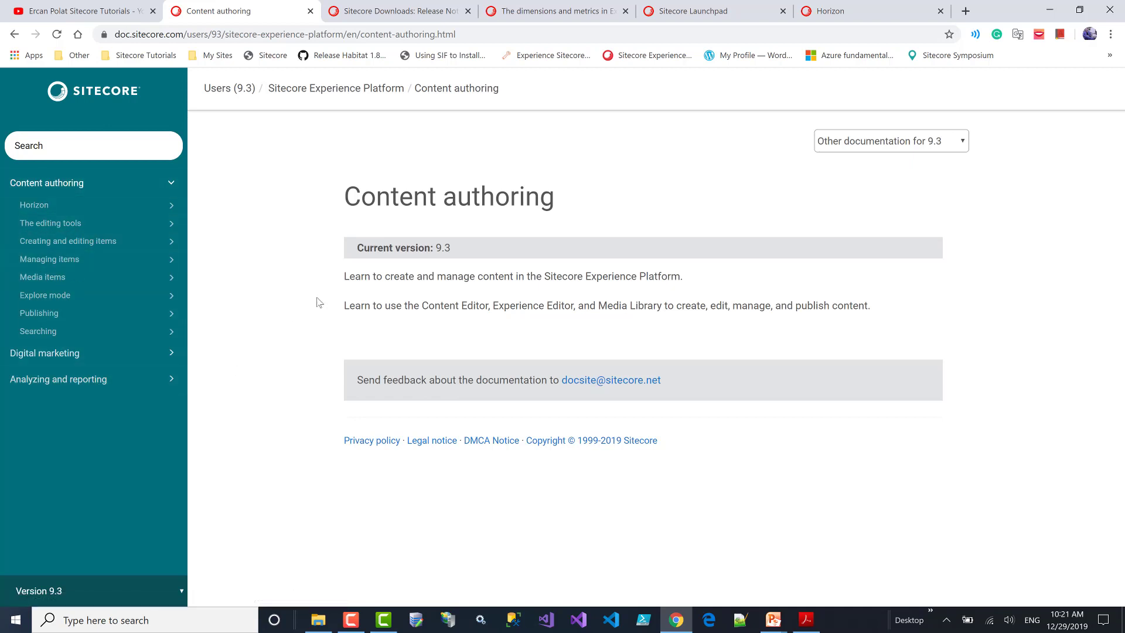
Step: Review the Horizon 9.3.0 release notes highlights, marking the page editing features, Horizon Simulator and page-level insights
left_click(412, 14)
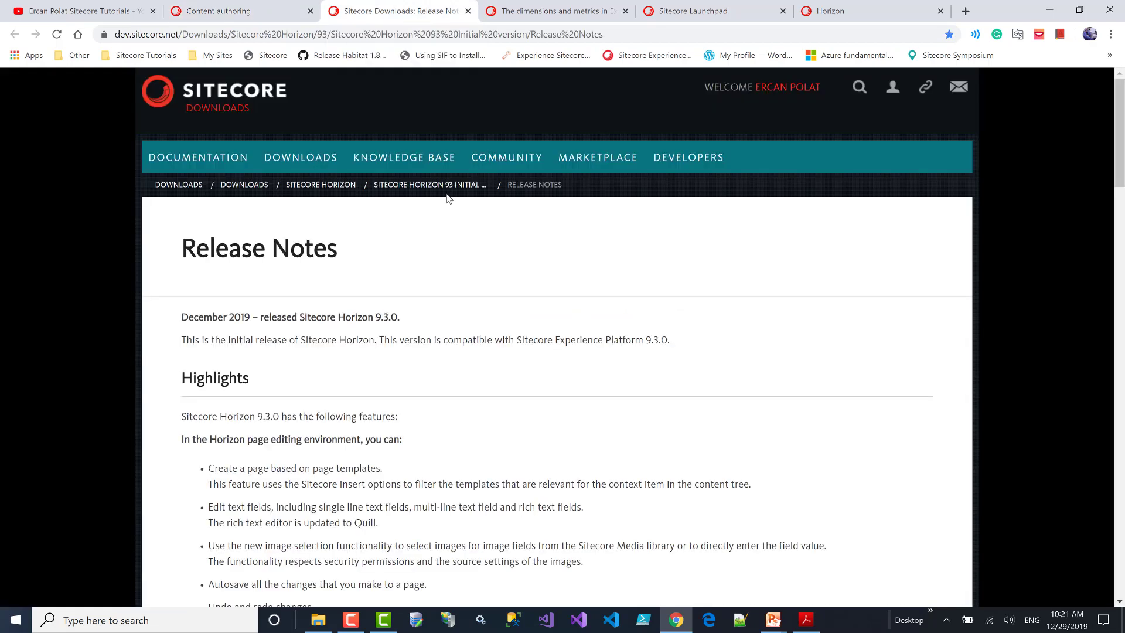
scroll(409, 322, "down", 7)
scroll(408, 318, "up", 2)
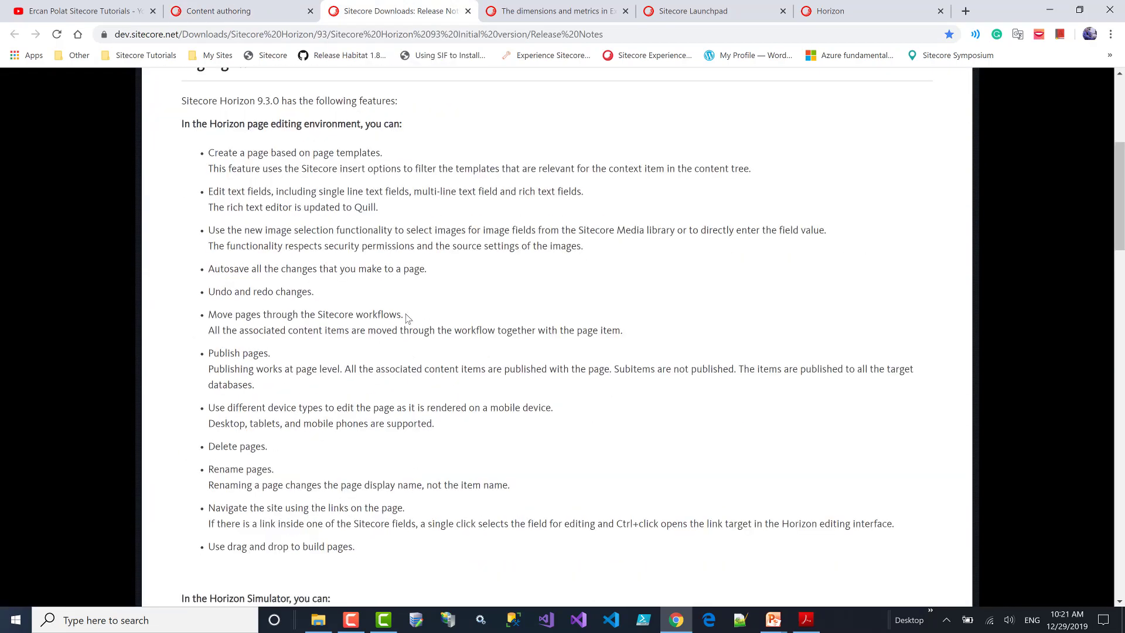
left_click_drag(207, 161, 505, 554)
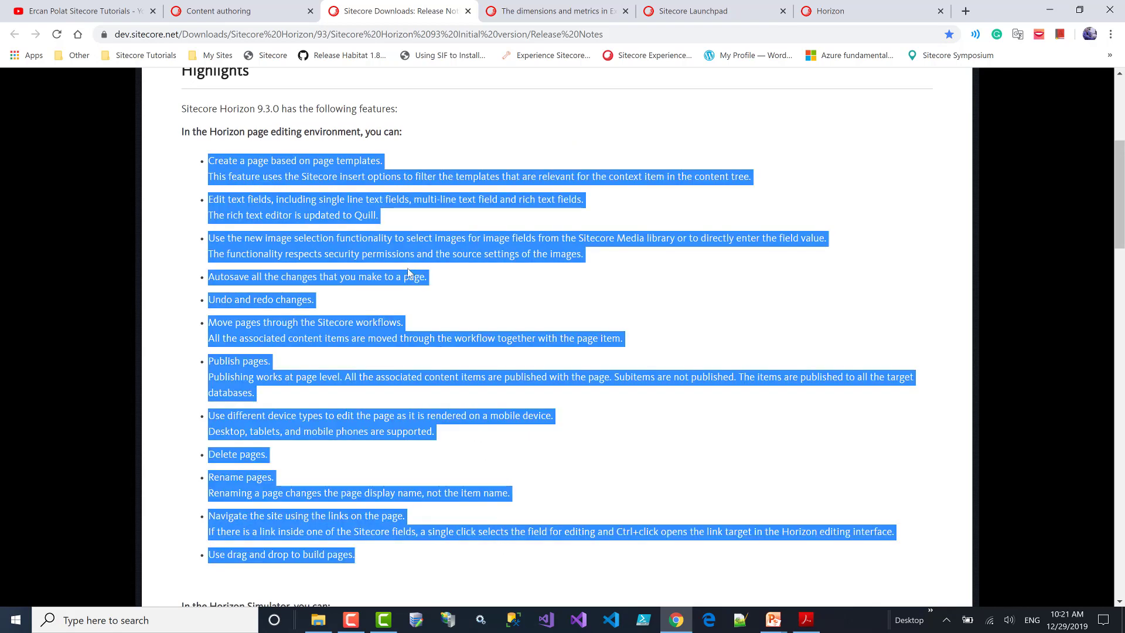
scroll(408, 272, "down", 5)
left_click_drag(292, 299, 222, 299)
scroll(333, 329, "down", 3)
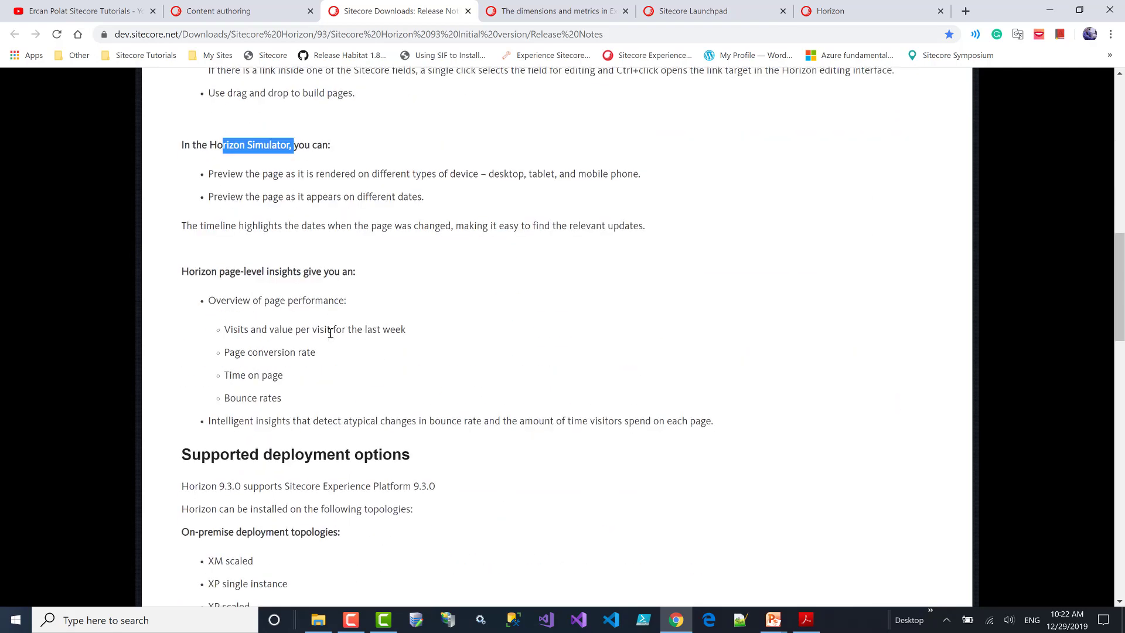
left_click_drag(308, 271, 235, 271)
scroll(414, 316, "down", 3)
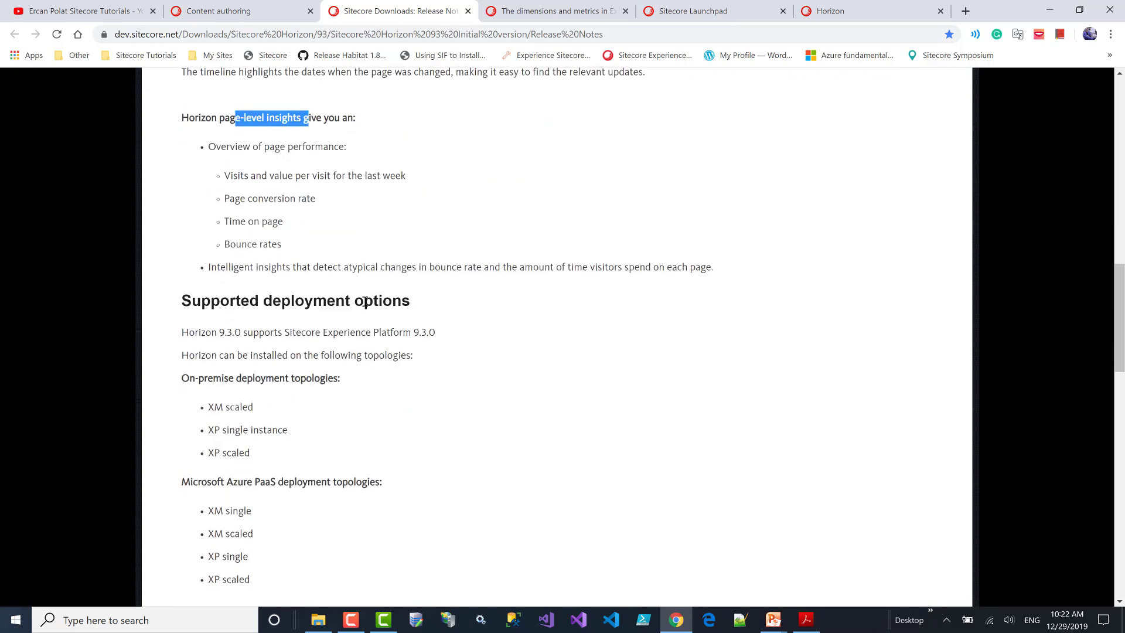
Step: Highlight the Supported deployment options heading and read through the deployment topologies, architectural notes and requirements
left_click_drag(409, 300, 183, 302)
scroll(328, 318, "down", 9)
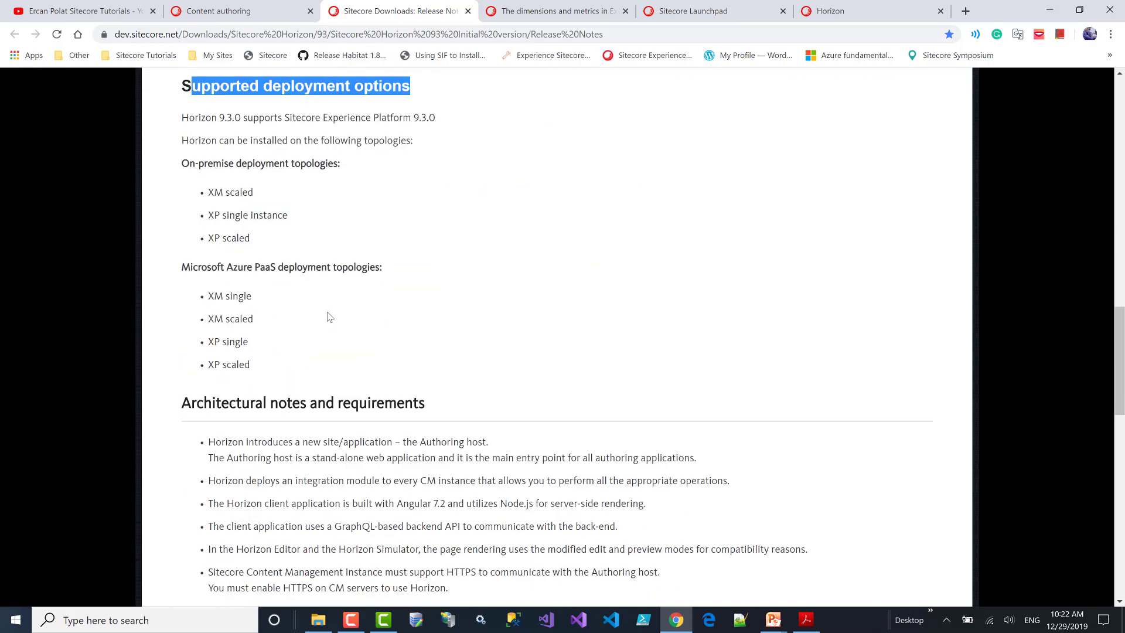
scroll(252, 347, "down", 4)
scroll(252, 347, "up", 7)
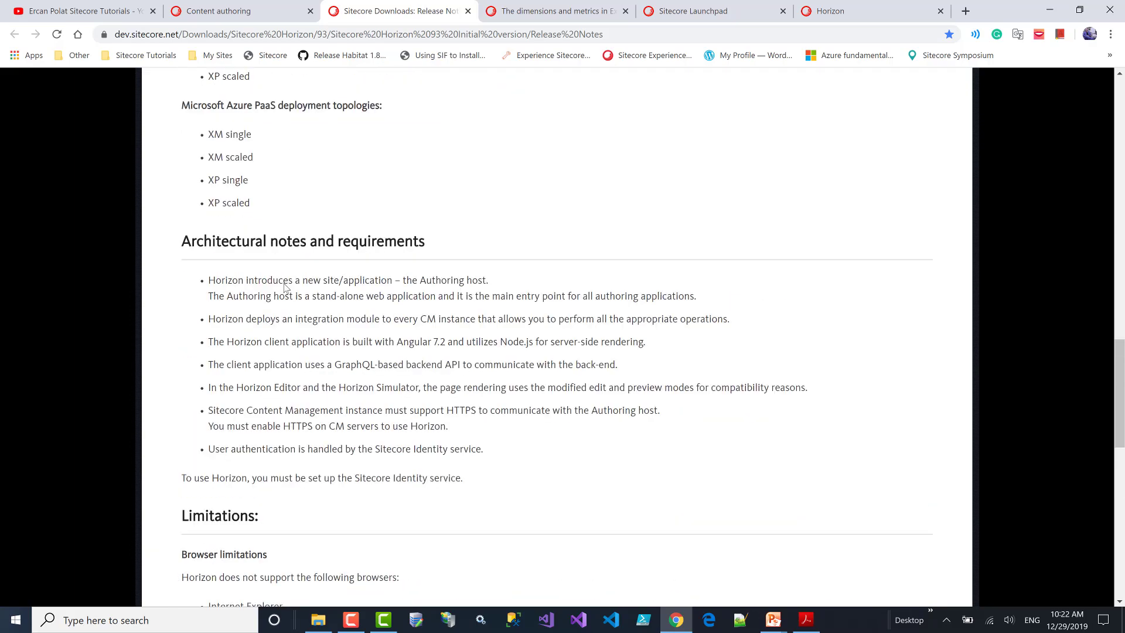
scroll(213, 409, "down", 2)
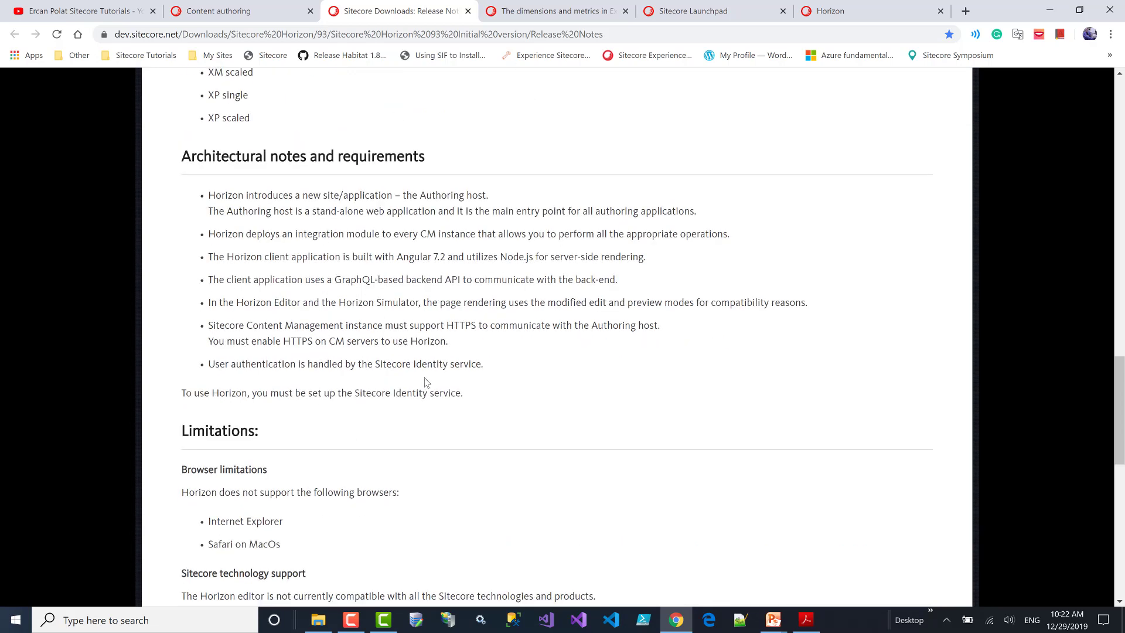
scroll(427, 382, "up", 20)
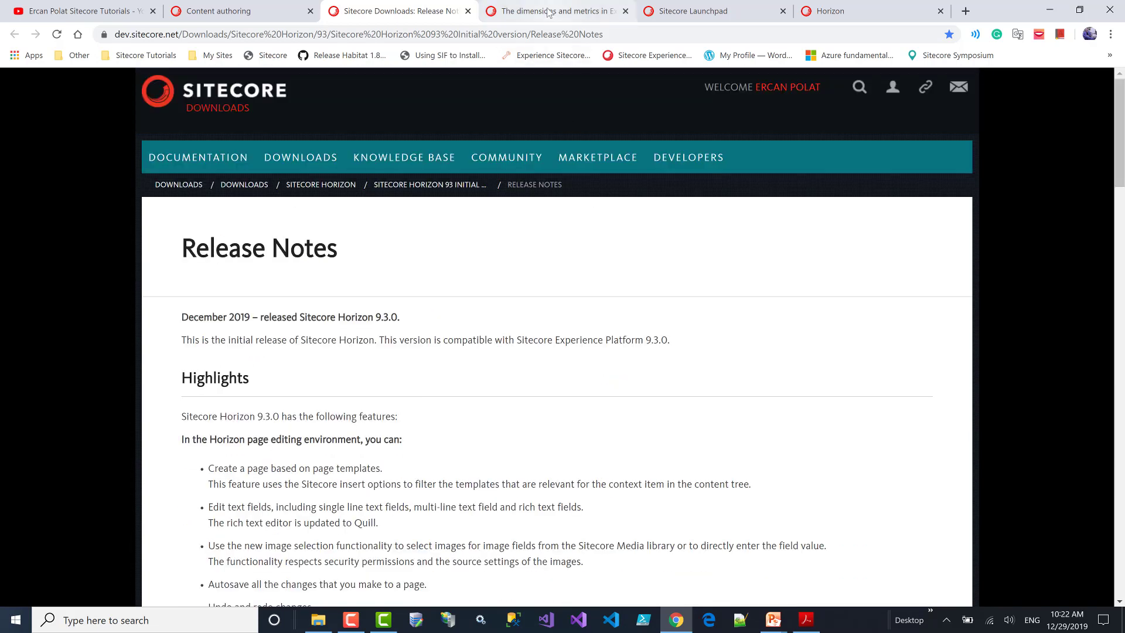
Step: Go past the Experience Analytics metrics page to the Sitecore Launchpad, open Horizon from there and close one Horizon page
left_click(547, 10)
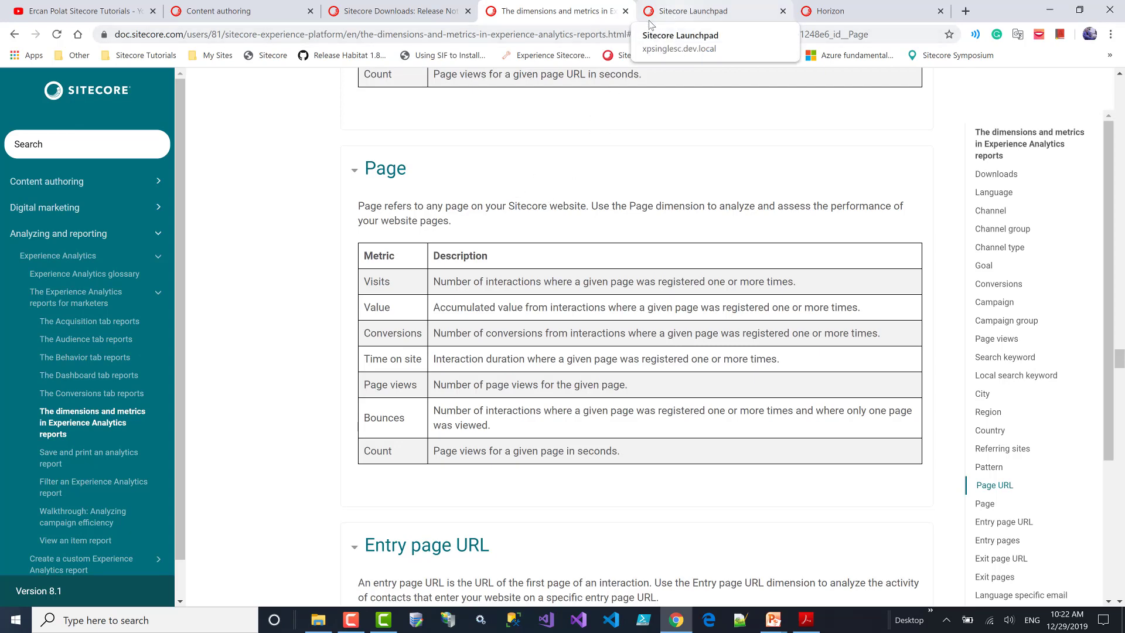
left_click(704, 11)
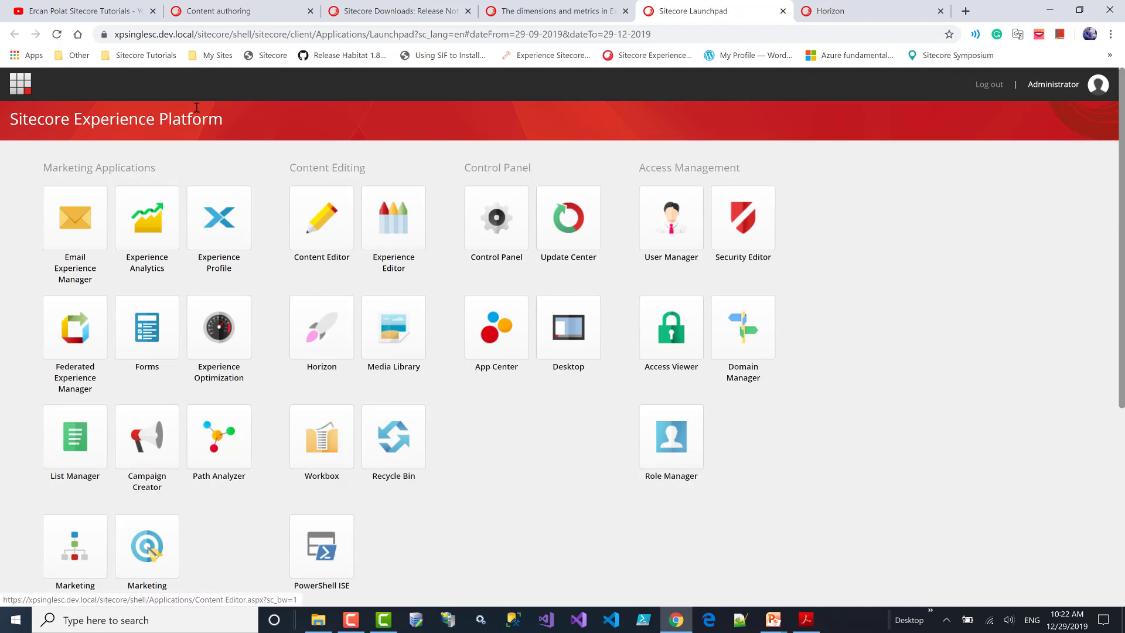
left_click(327, 345)
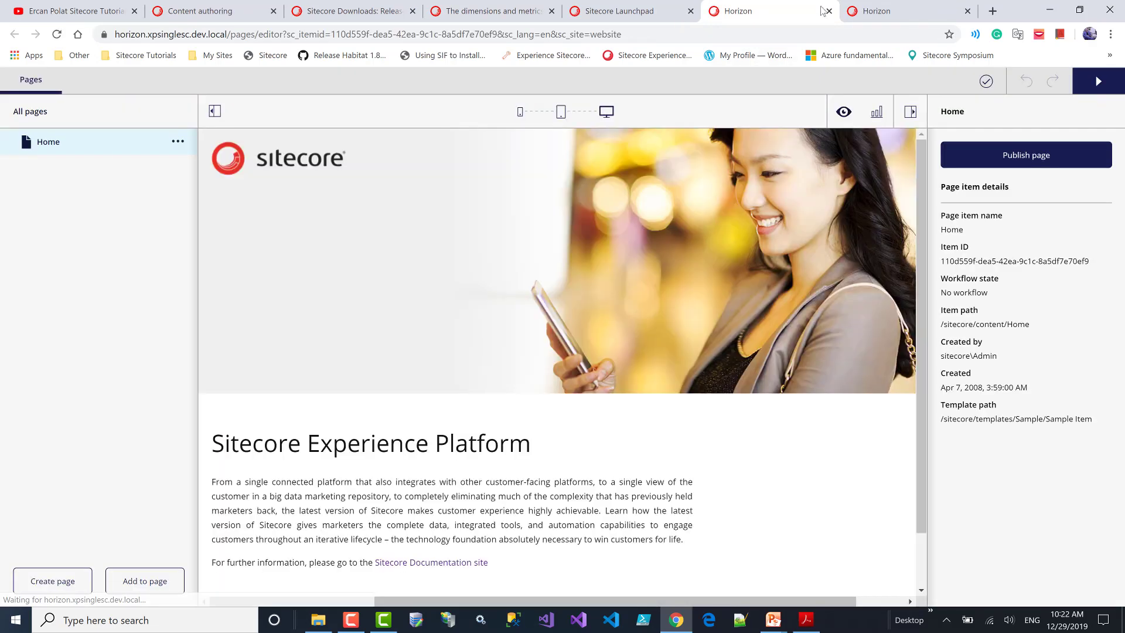
left_click(828, 11)
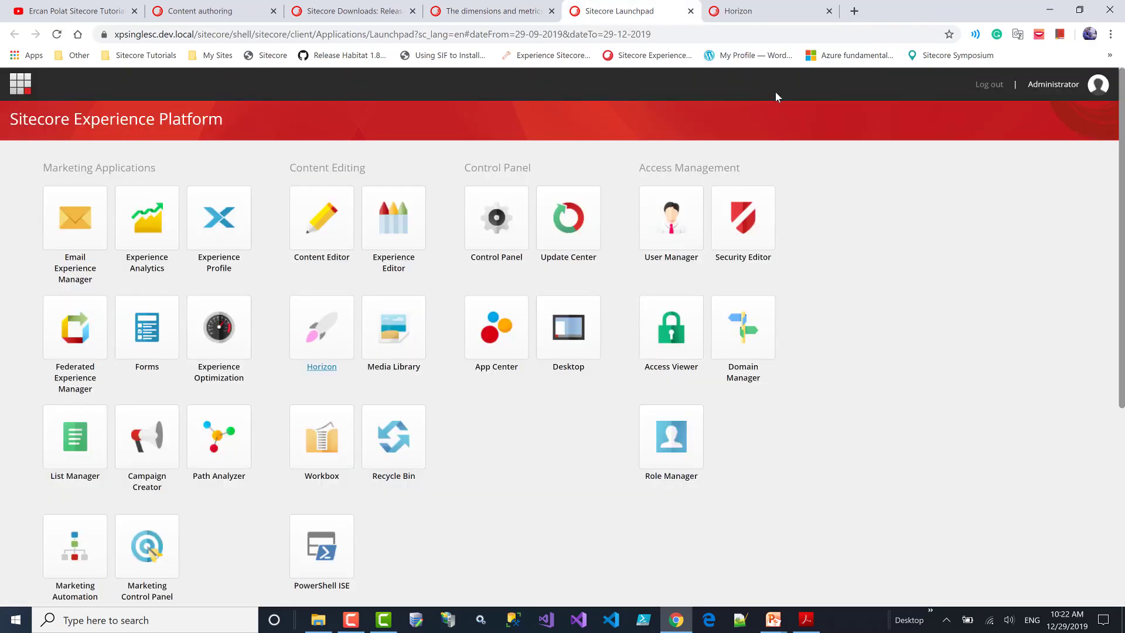
left_click(835, 11)
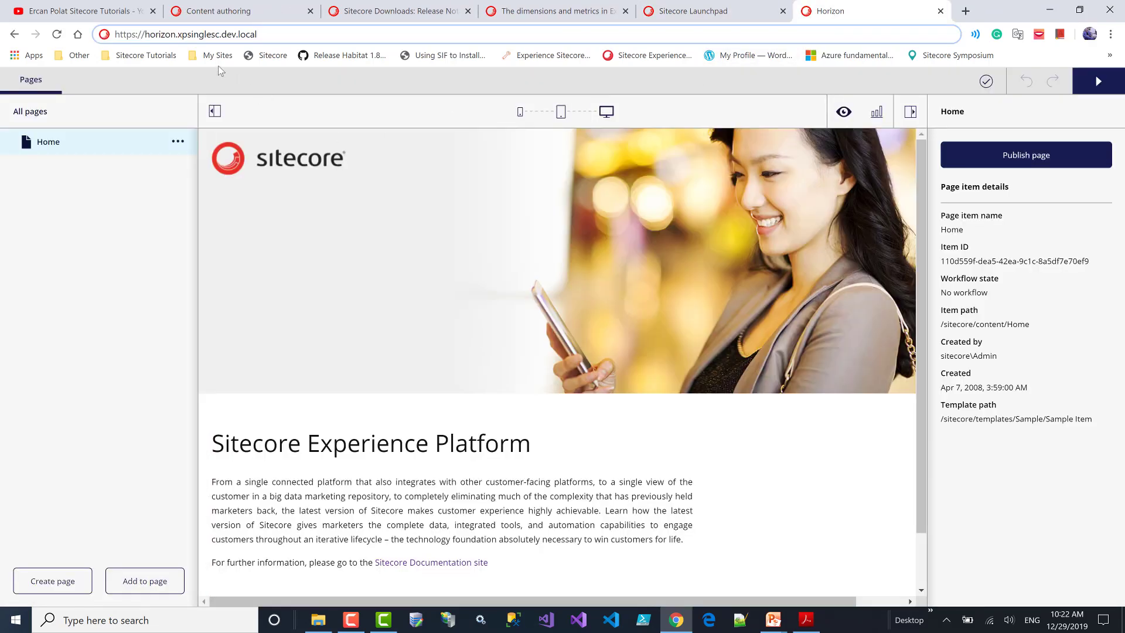
left_click(91, 34)
key("ctrl+c")
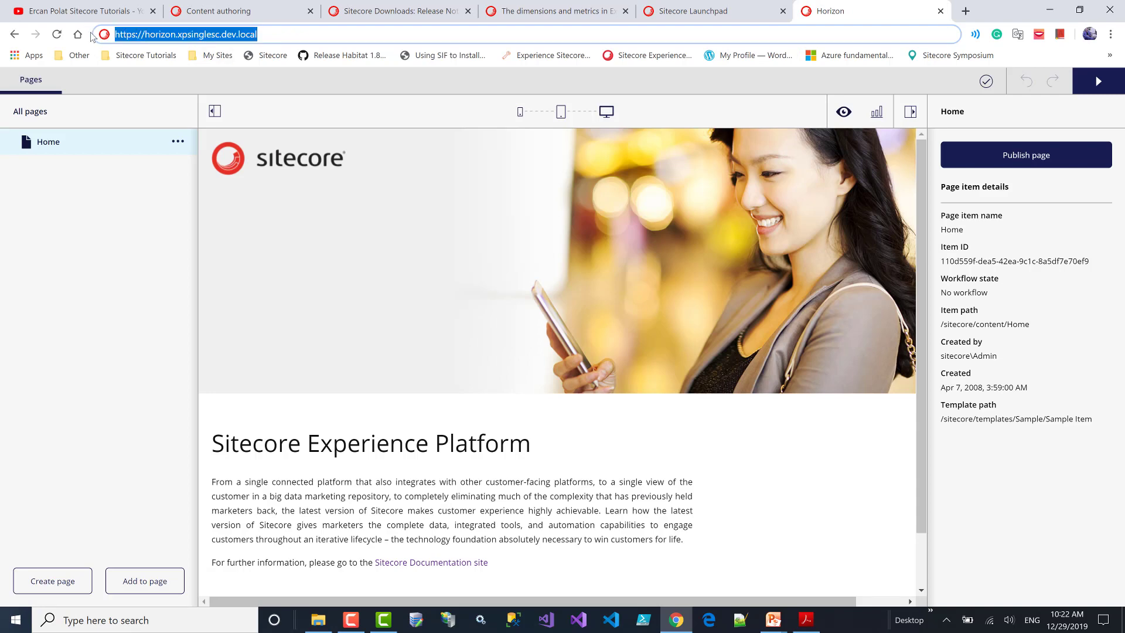
left_click(965, 10)
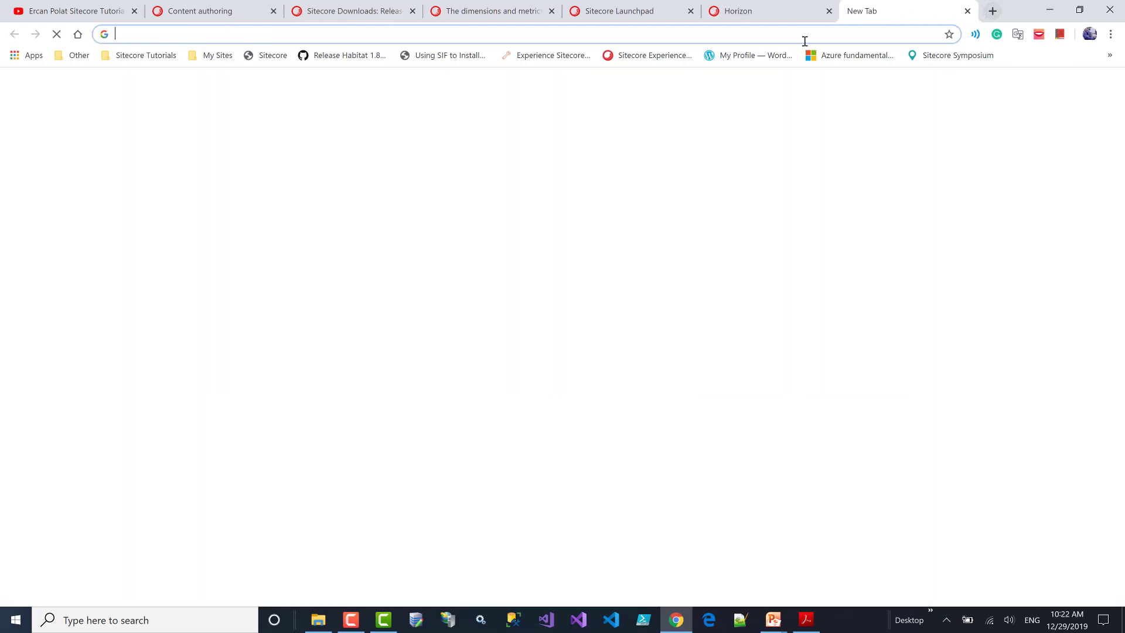
key("ctrl+v")
key("Return")
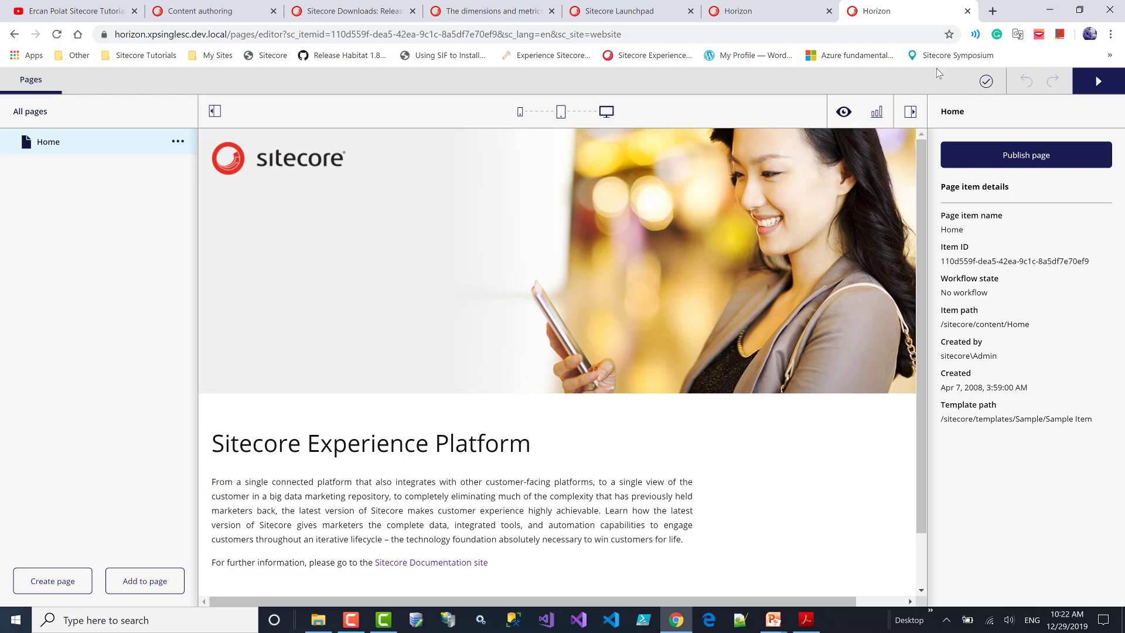
Step: Switch to IIS Manager, list the server's sites and inspect the folders of horizon.xpsinglesc.dev.local
left_click(449, 621)
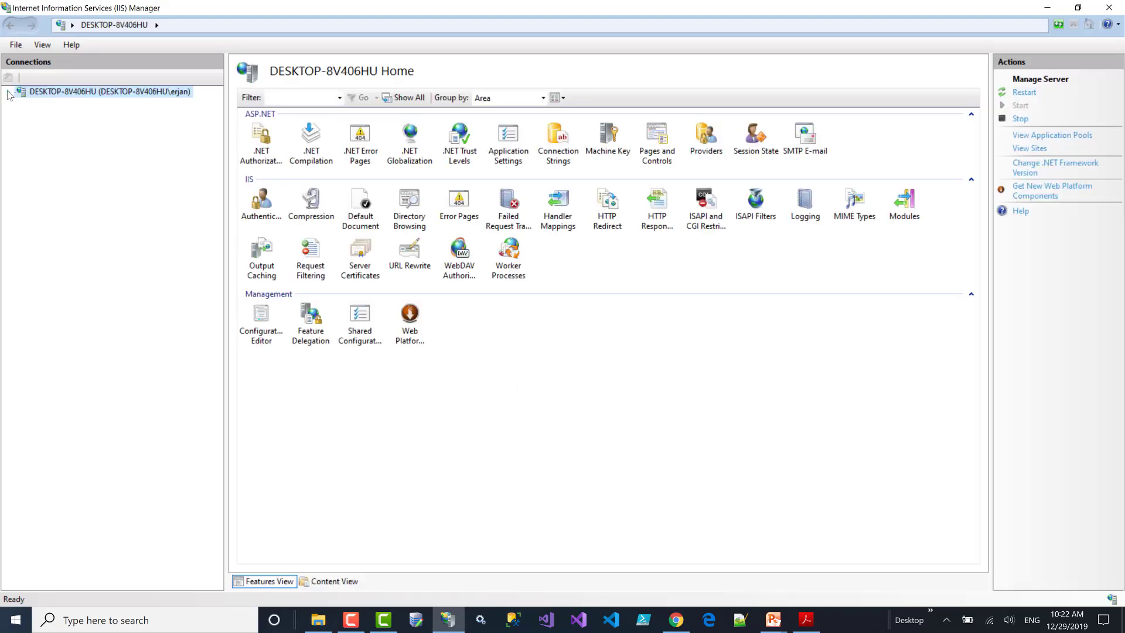
left_click(8, 92)
left_click(21, 116)
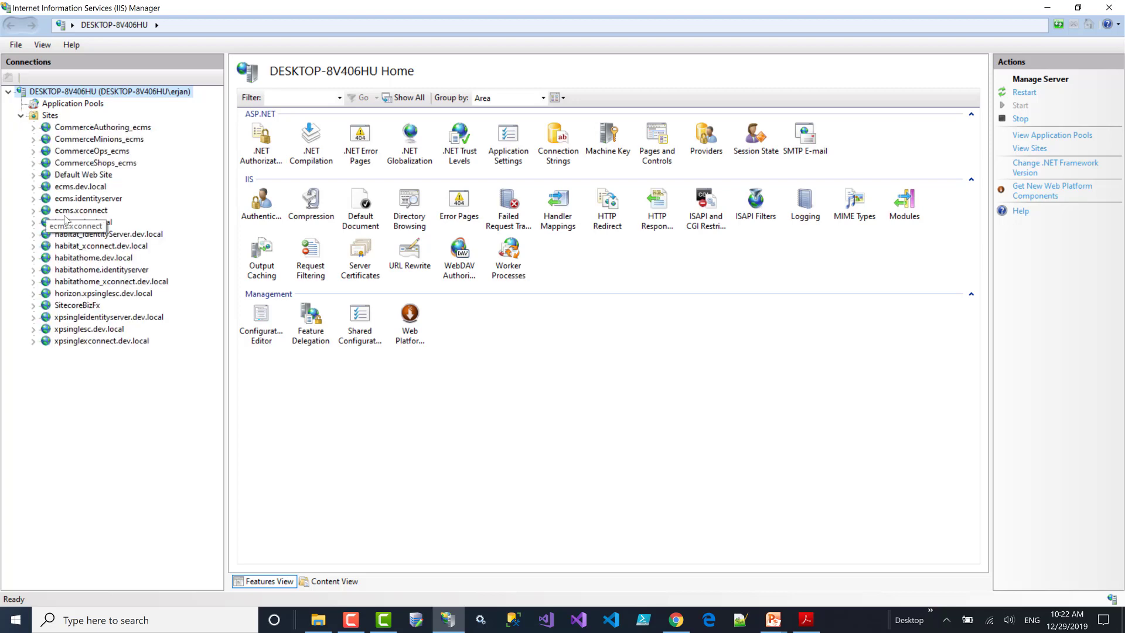
left_click(77, 285)
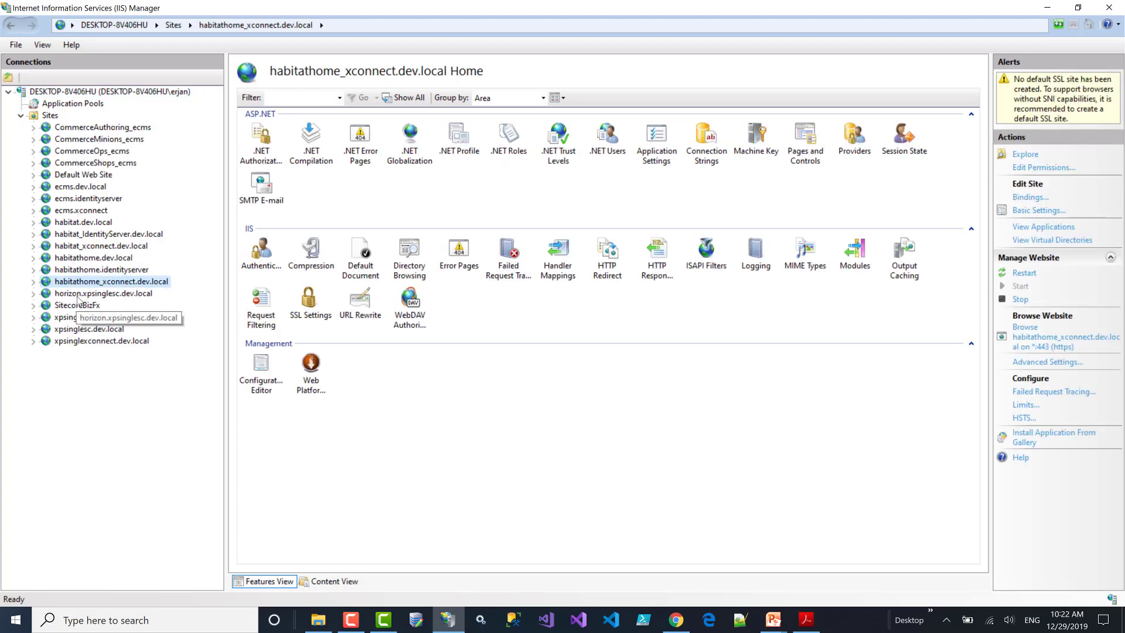
double_click(57, 295)
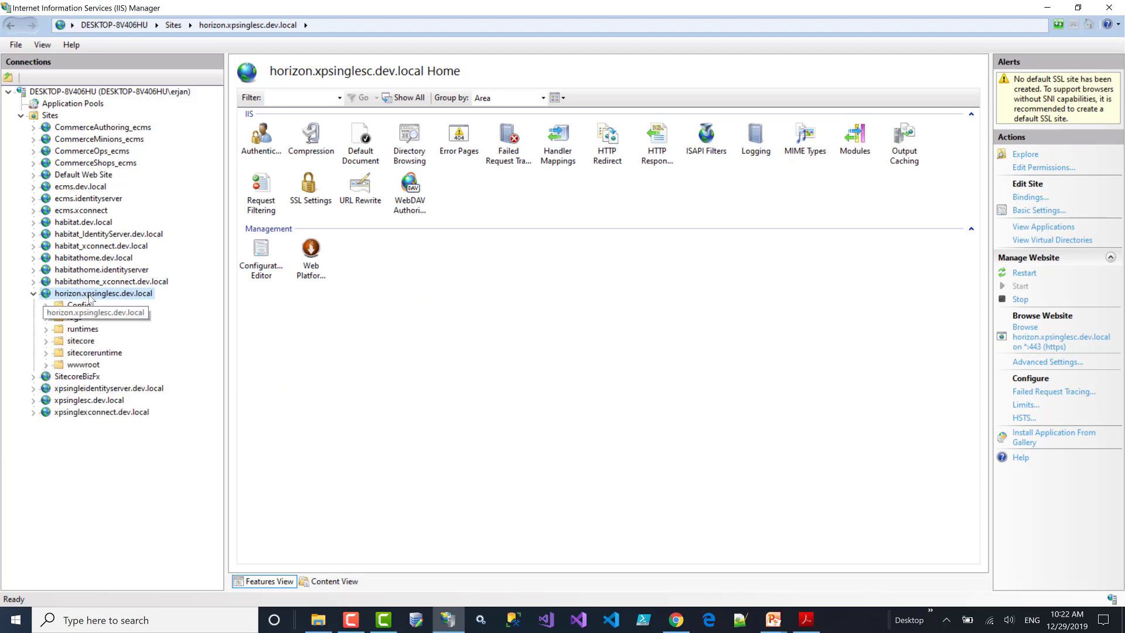
left_click(33, 294)
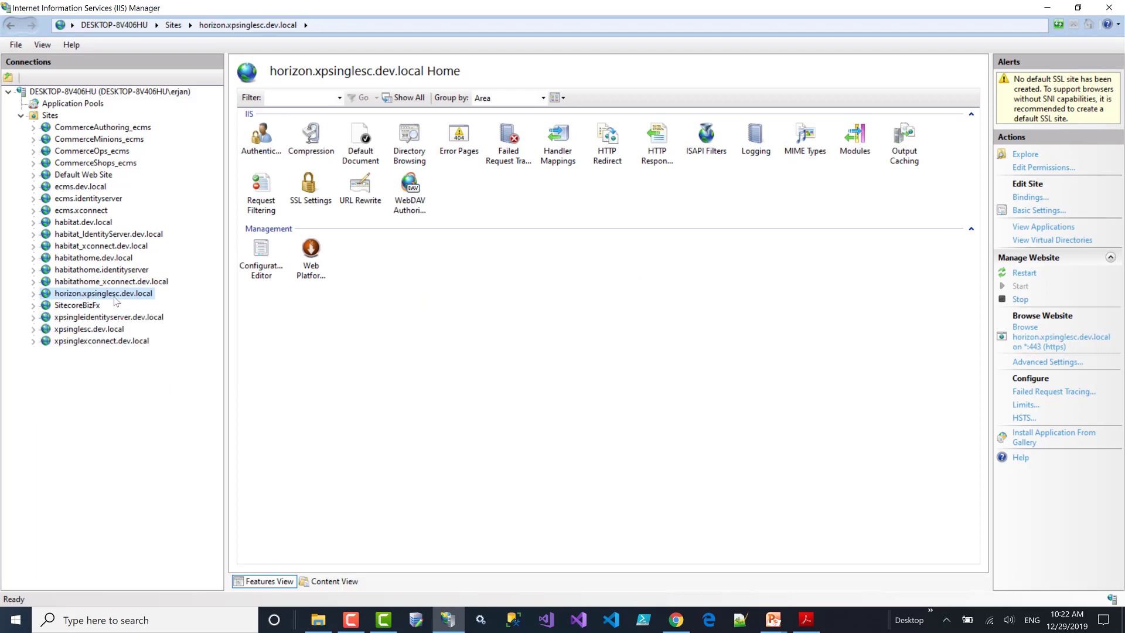
Step: Return to the browser's Horizon release notes and highlight the Angular 7.2 and Node.js mention in the architectural notes
key("alt+Tab")
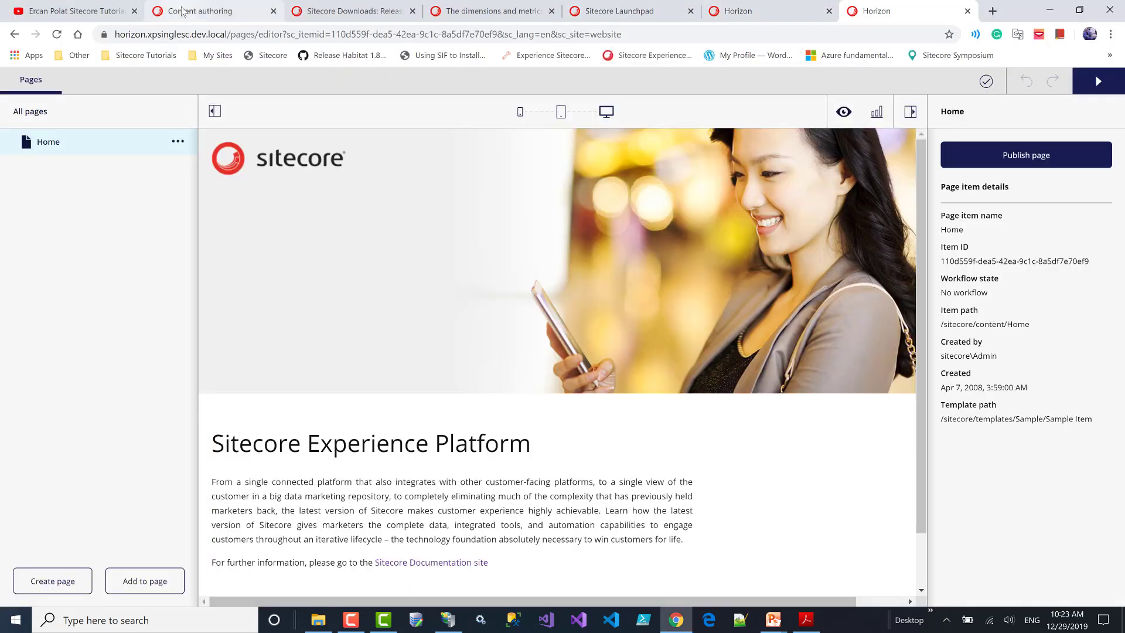
left_click(334, 14)
scroll(414, 369, "down", 15)
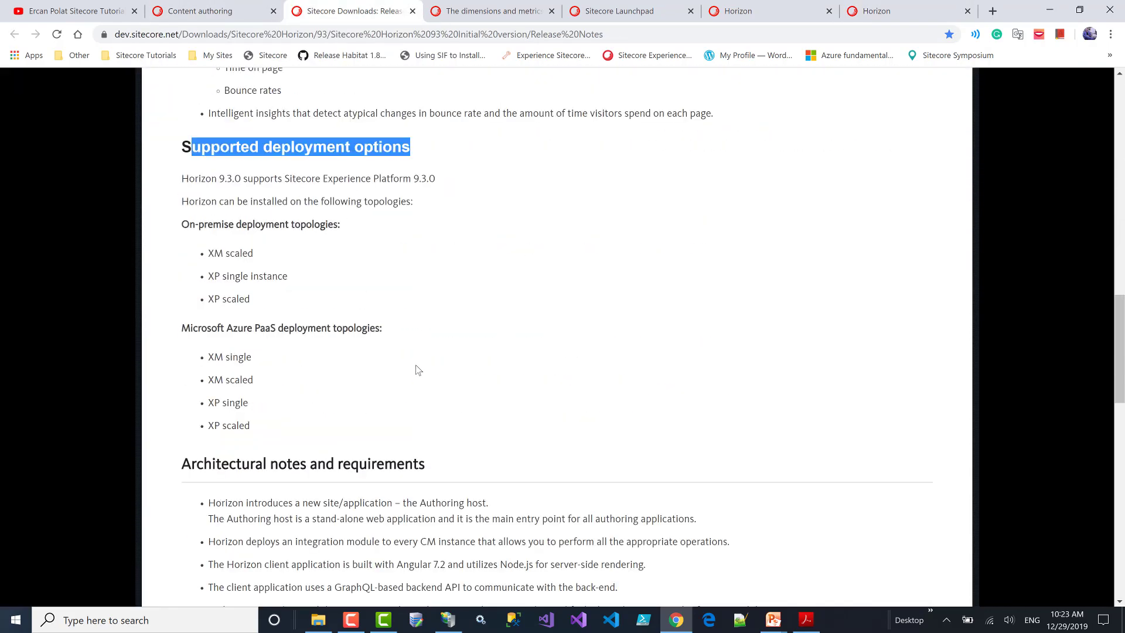
scroll(418, 369, "down", 5)
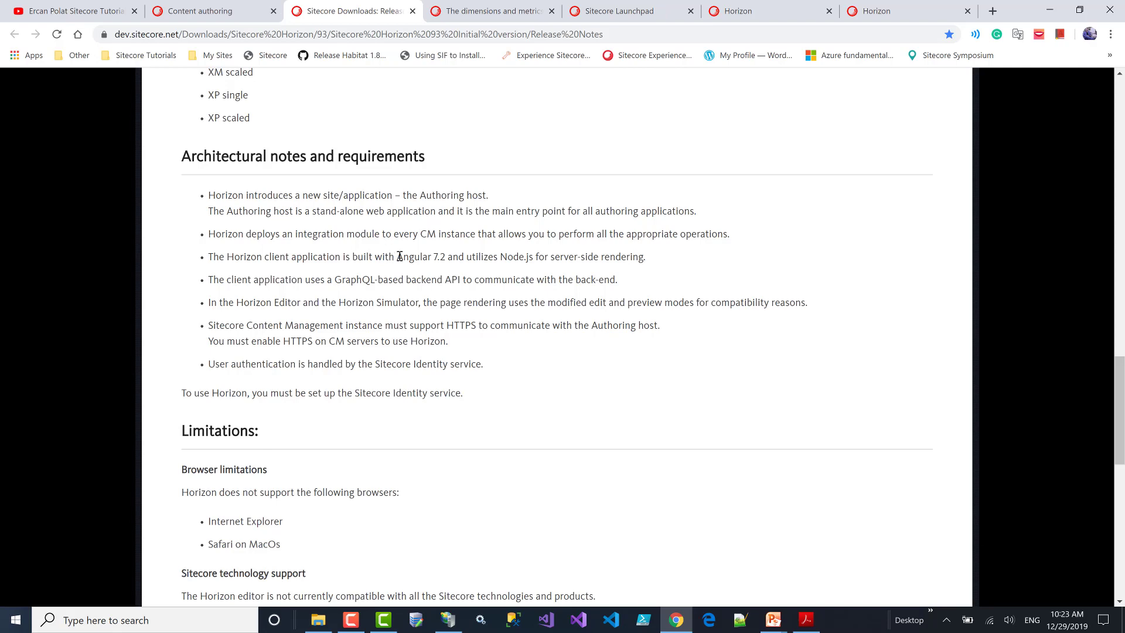
left_click_drag(389, 258, 448, 258)
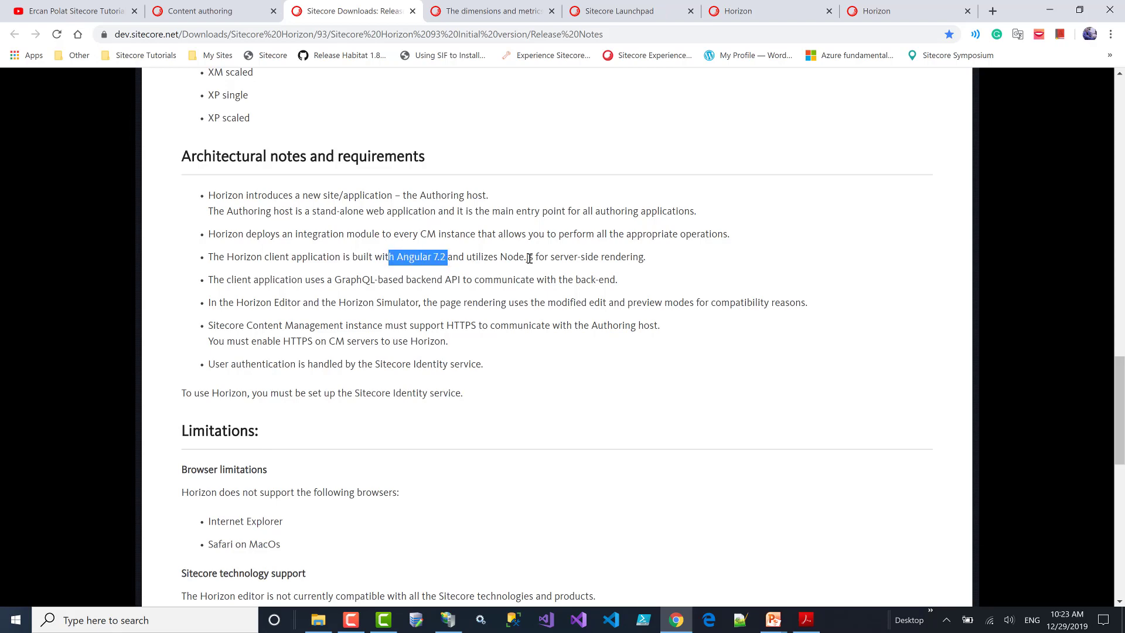
left_click_drag(529, 259, 410, 258)
Step: Look over the Home page in the Horizon editor from the banner to the footer
left_click(891, 14)
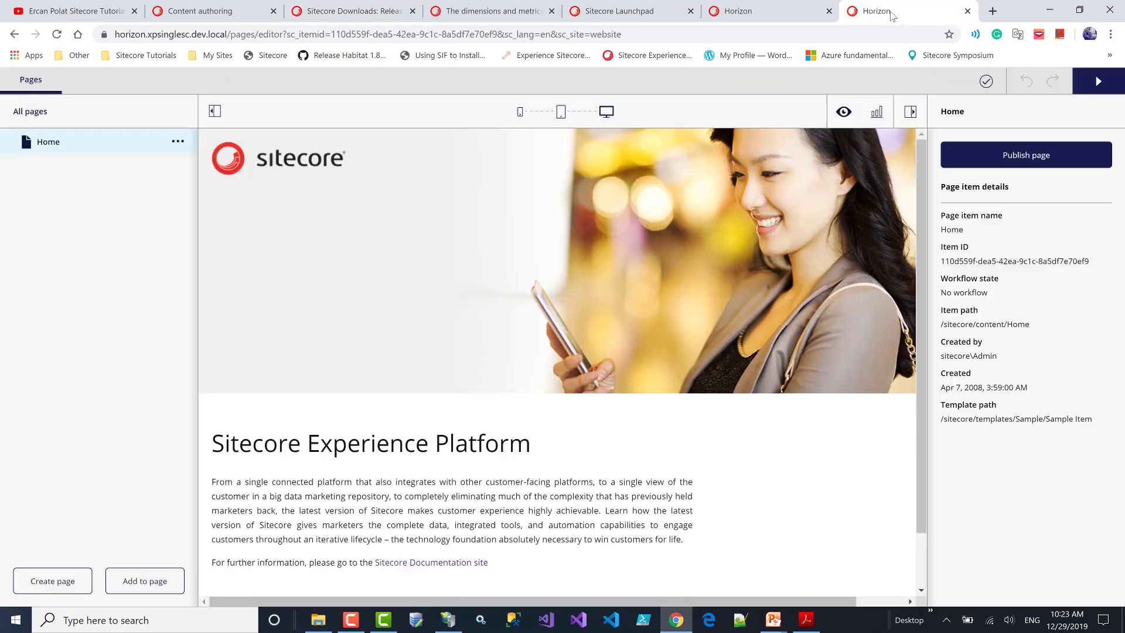
scroll(257, 323, "down", 1)
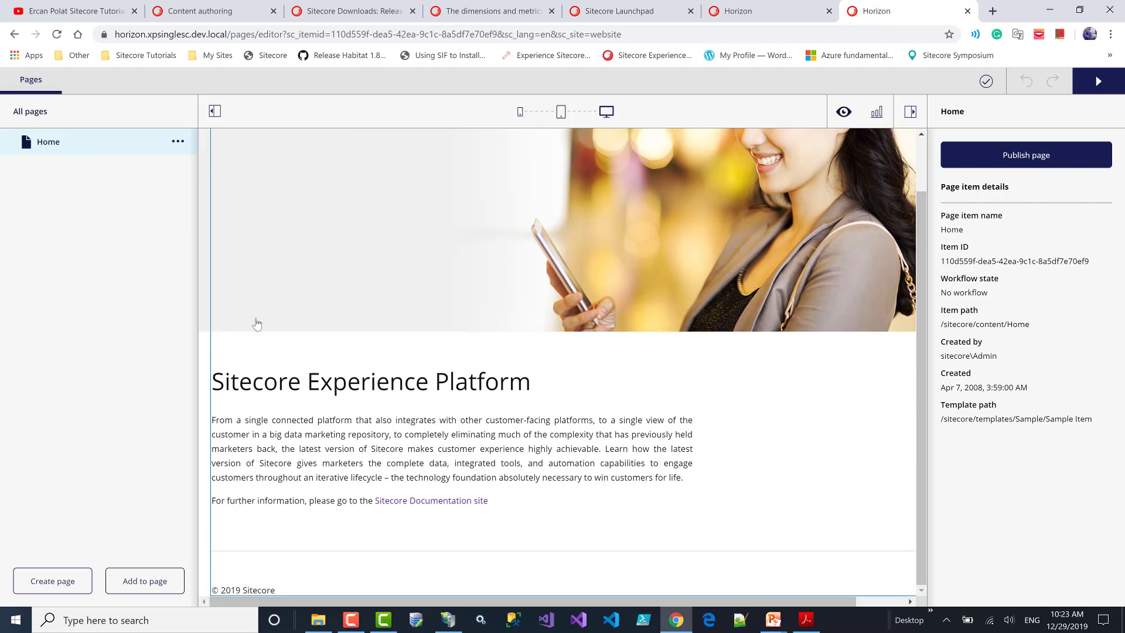
scroll(231, 258, "up", 1)
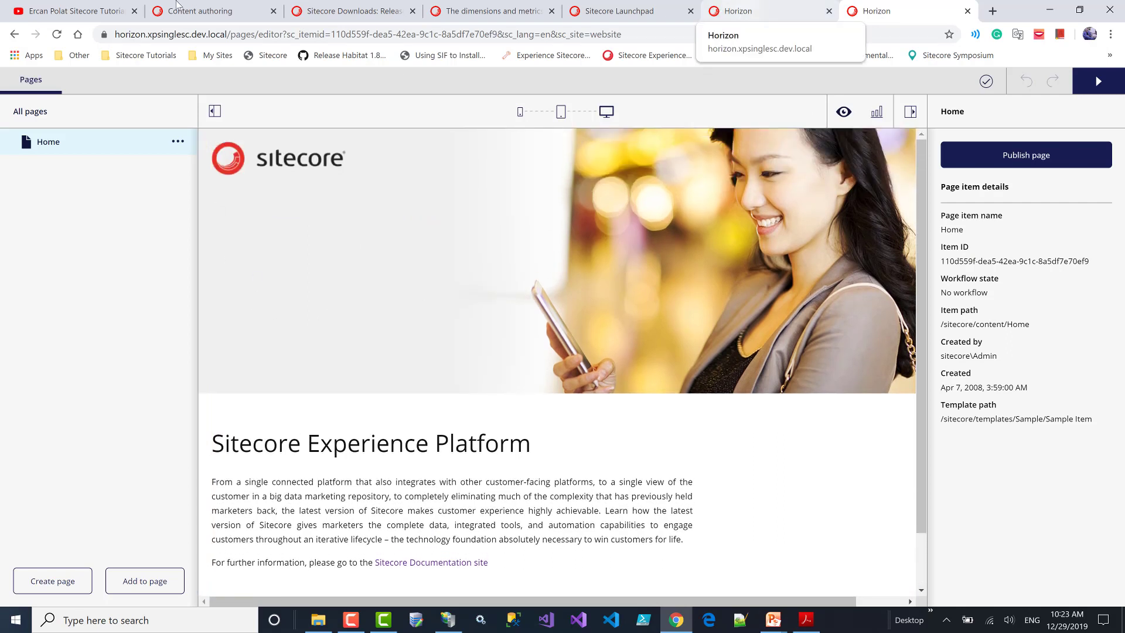
Step: In the release notes, highlight the GraphQL-based backend API mention, and Internet Explorer under Browser limitations
left_click(319, 12)
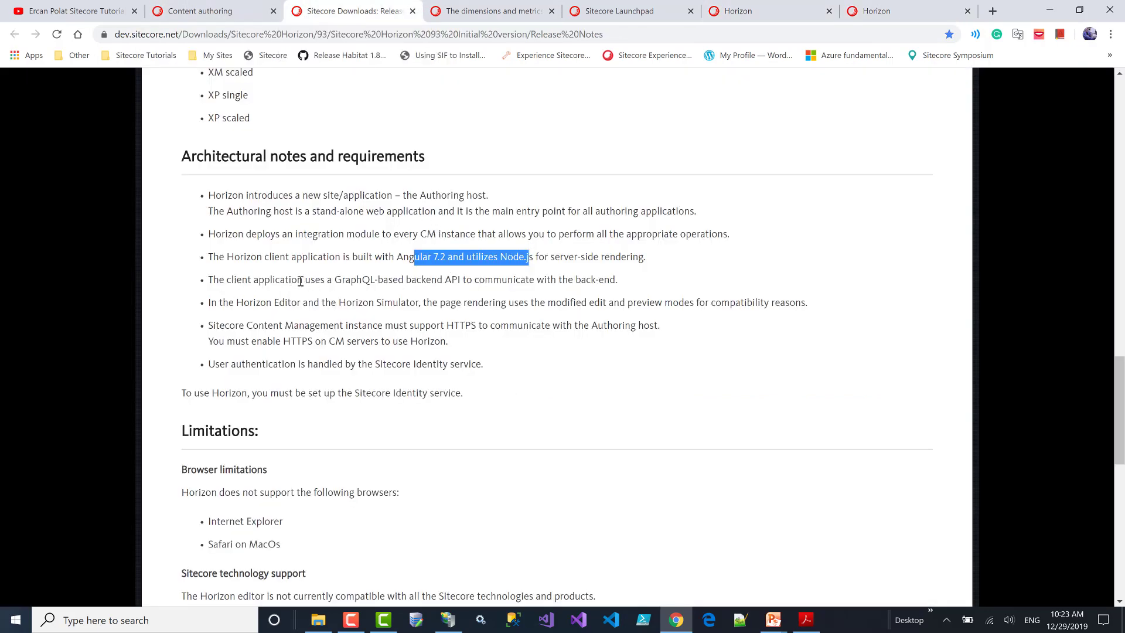
left_click_drag(324, 280, 461, 277)
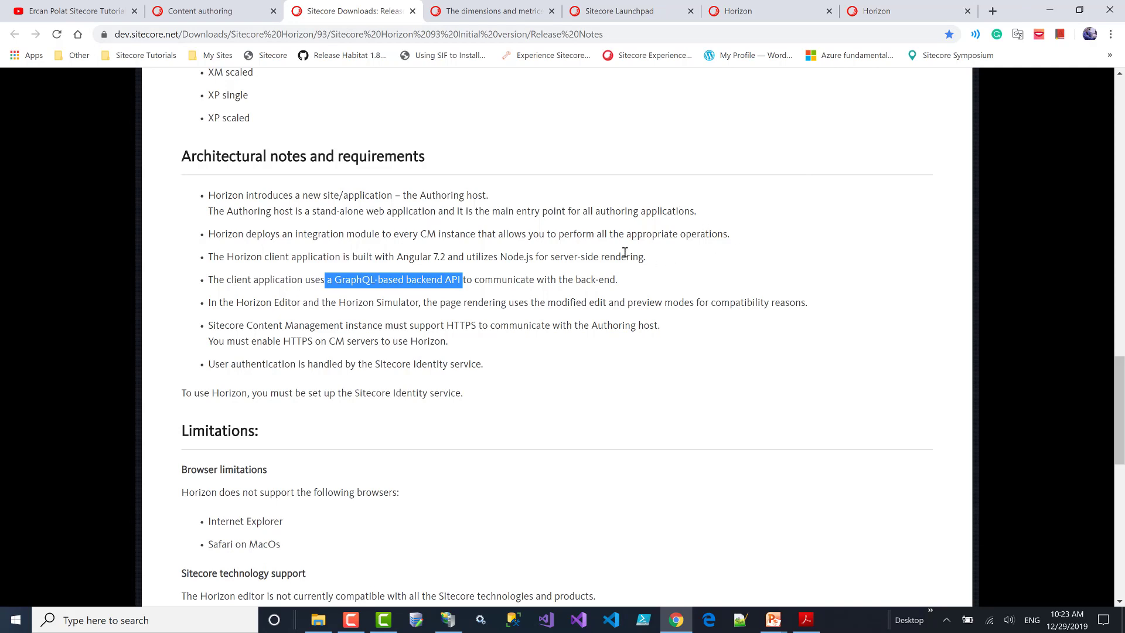
scroll(624, 253, "down", 2)
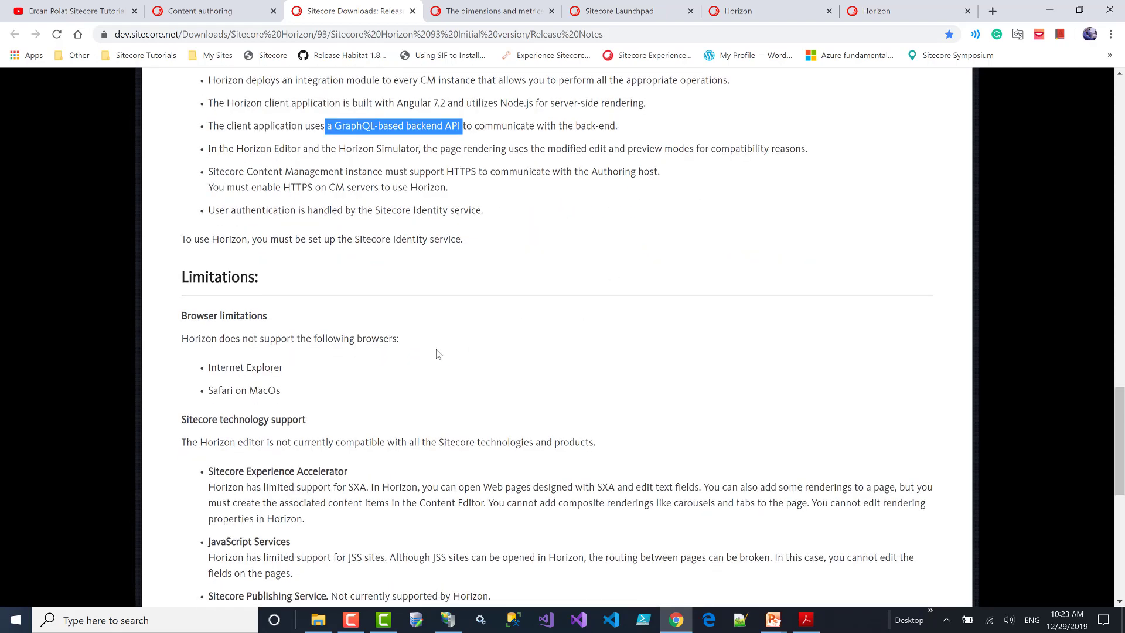
left_click_drag(283, 368, 208, 368)
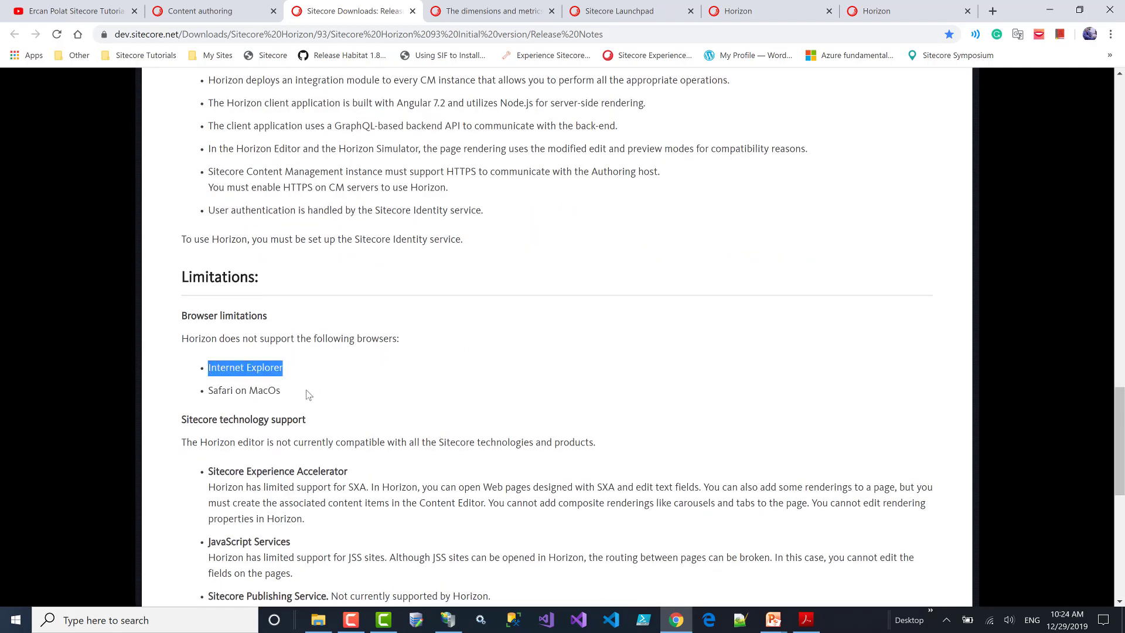
Step: In the release notes' Limitations section, highlight Safari on MacOs, Sitecore Experience Accelerator and JavaScript Services, and look back at the Highlights
left_click_drag(283, 391, 208, 390)
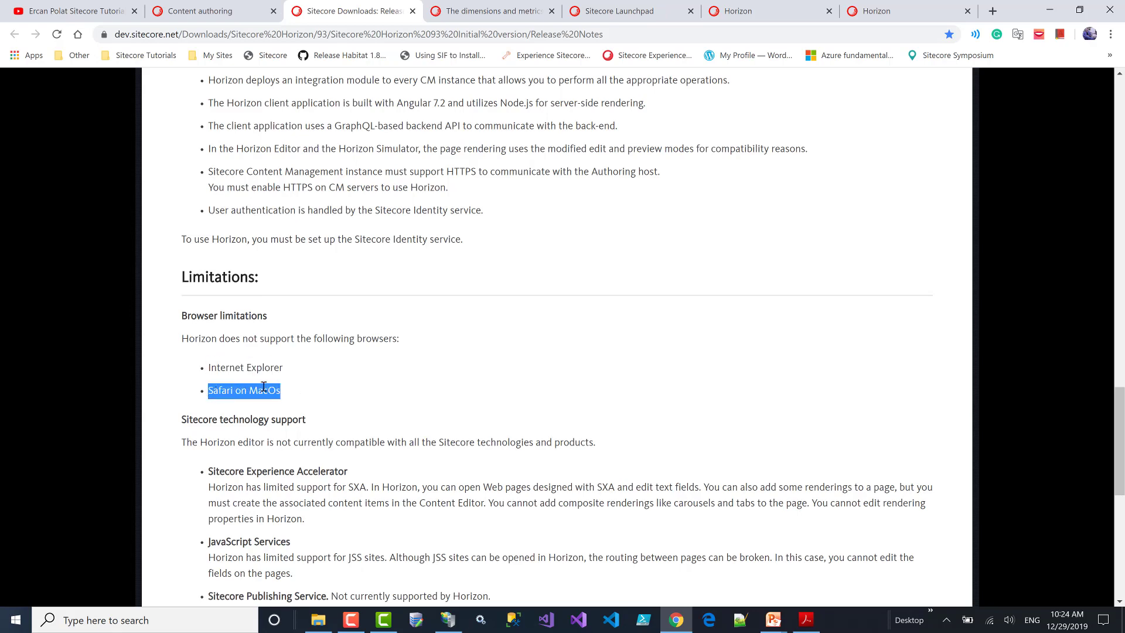
scroll(356, 375, "down", 2)
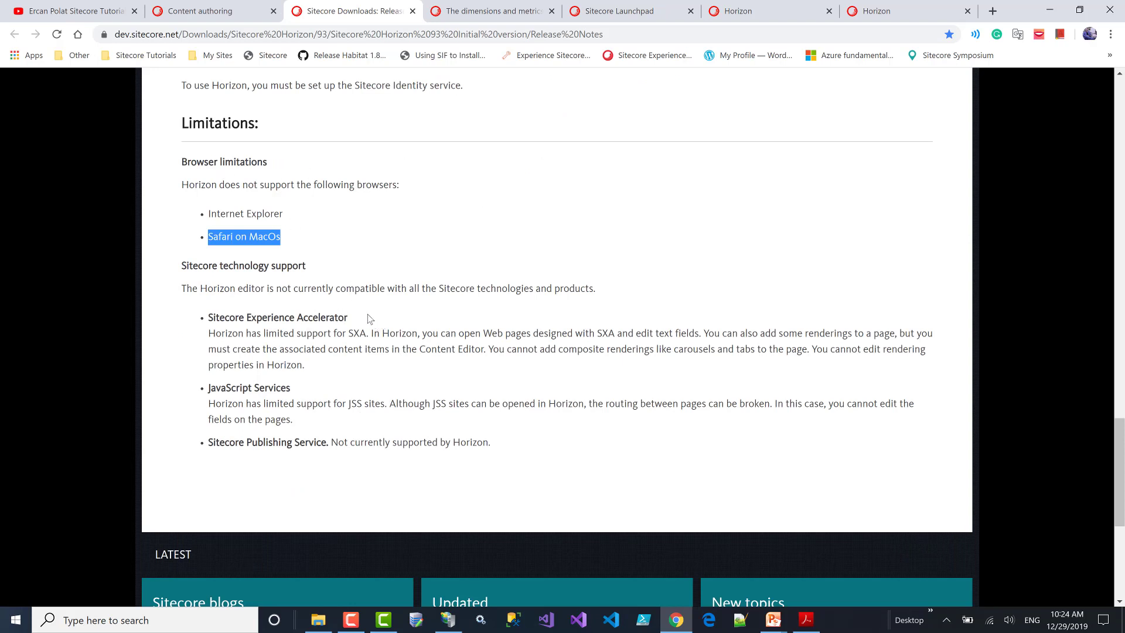
mouse_move(209, 317)
left_mouse_down()
mouse_move(309, 318)
mouse_move(214, 319)
mouse_move(225, 318)
left_mouse_up()
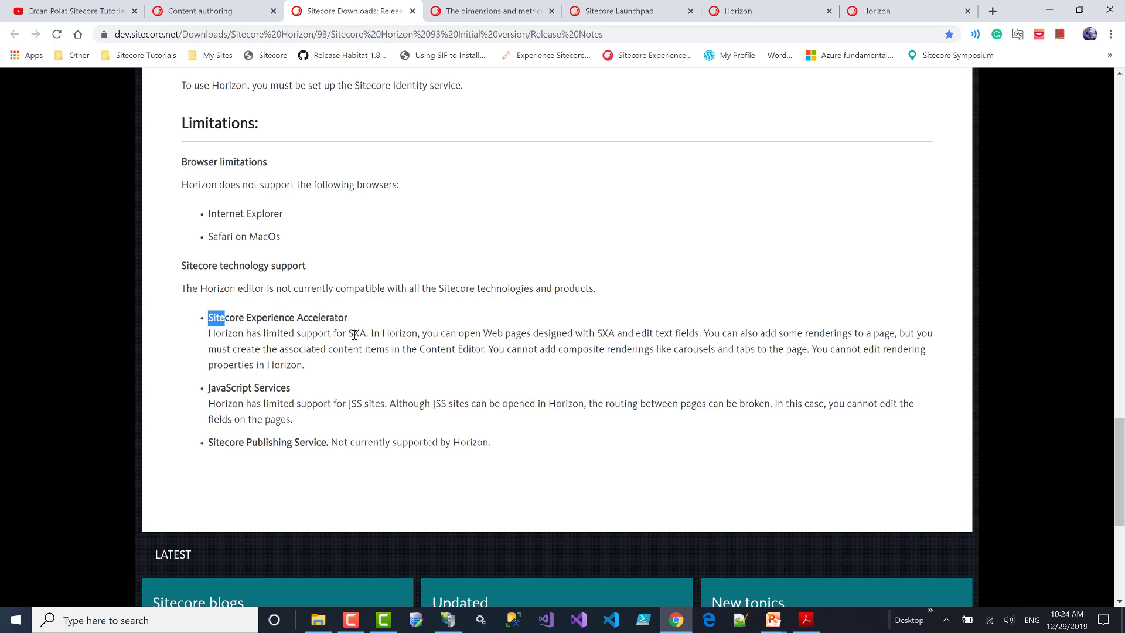
left_click(364, 319)
left_click_drag(209, 318, 327, 320)
left_click(356, 324)
left_click_drag(208, 318, 339, 319)
left_click(355, 321)
left_click_drag(208, 389, 292, 391)
left_click(297, 392)
scroll(404, 346, "up", 15)
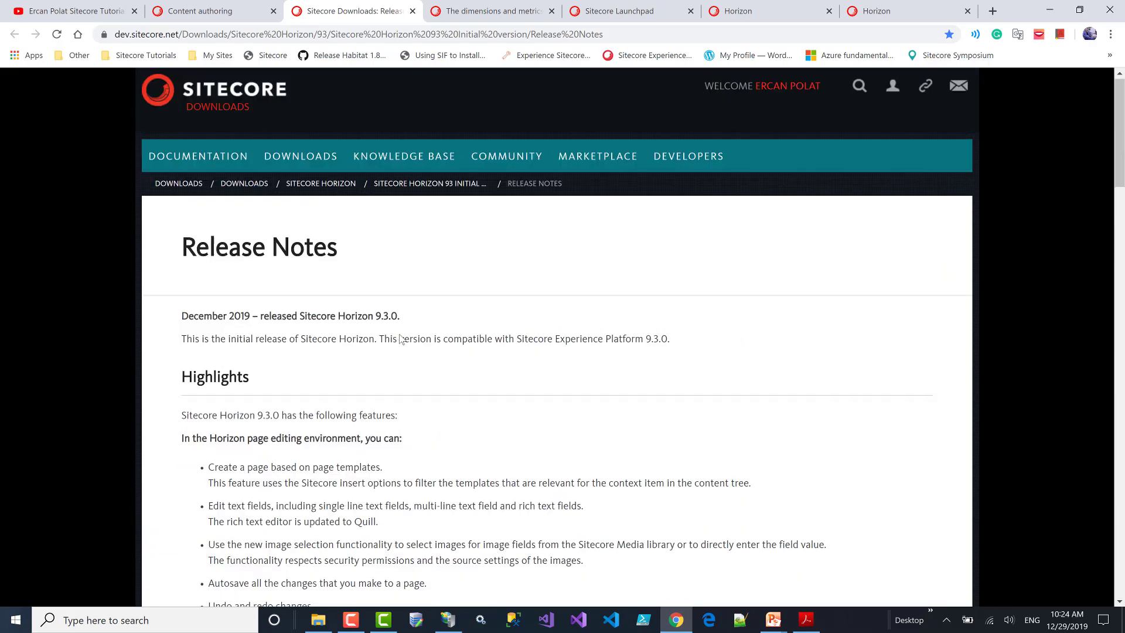
scroll(401, 333, "down", 3)
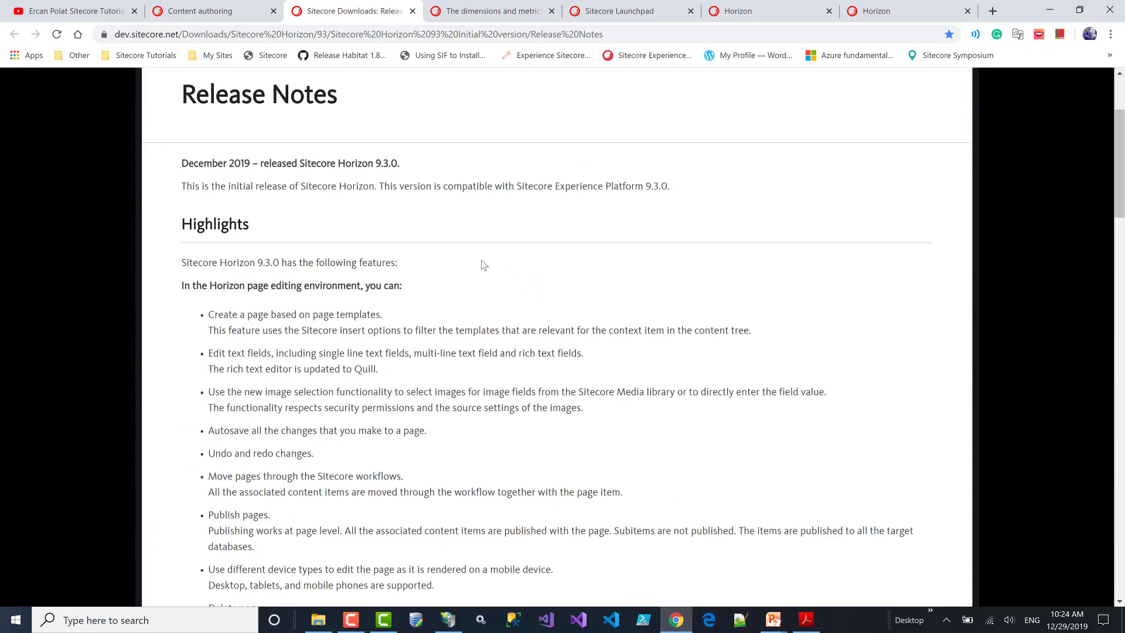
Step: In the Horizon editor, try collapsing and restoring the side panes around the Home page
left_click(866, 12)
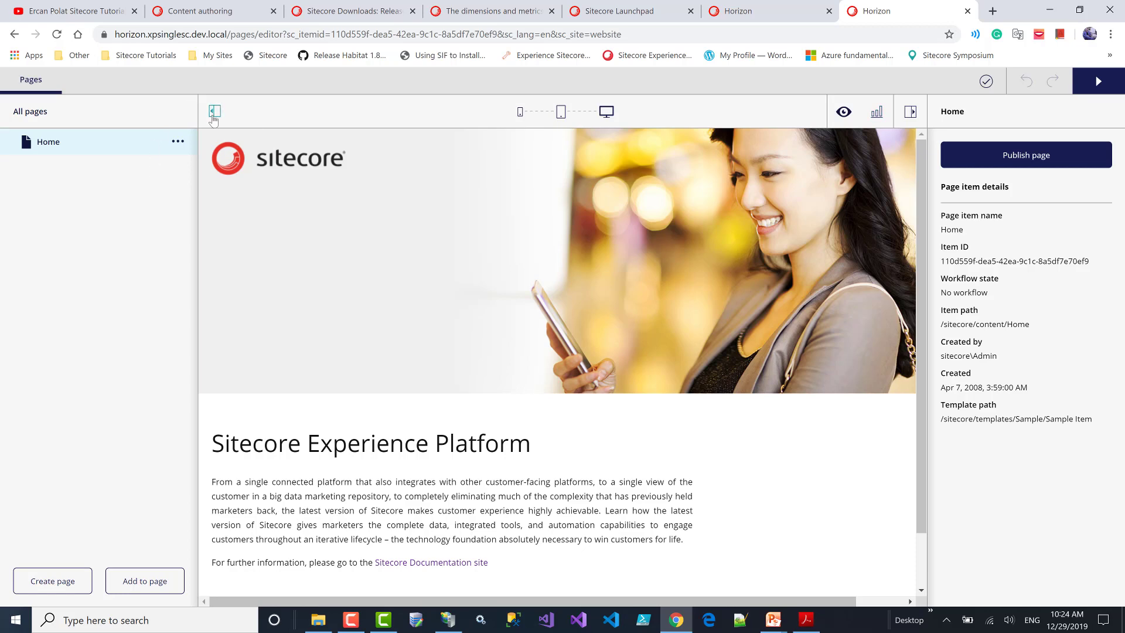
left_click(214, 115)
left_click(912, 114)
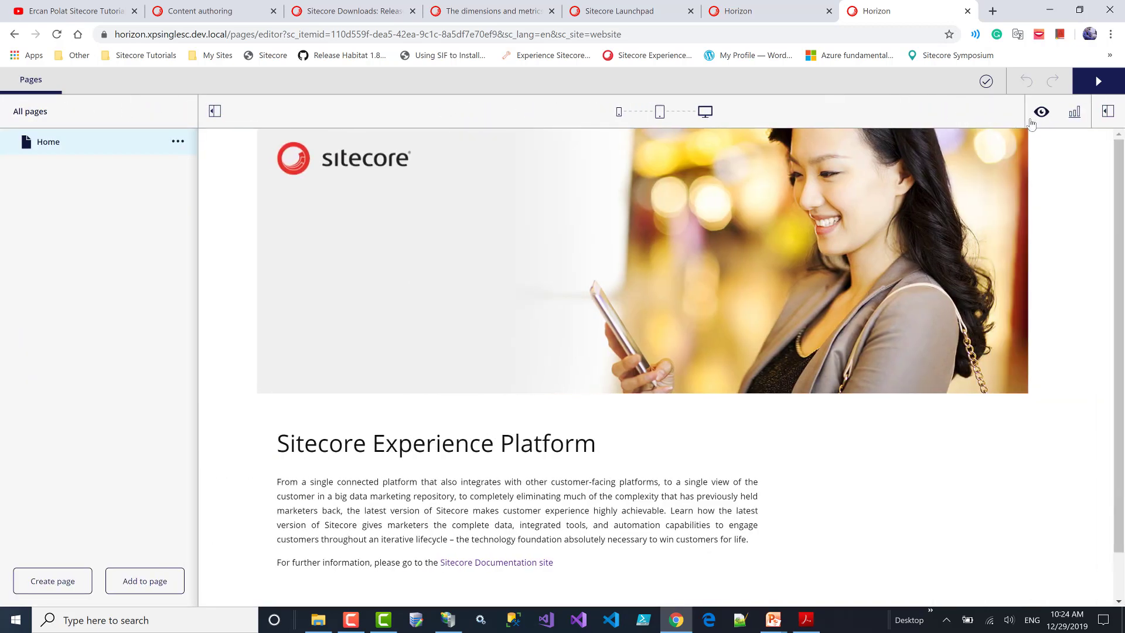
left_click(1107, 112)
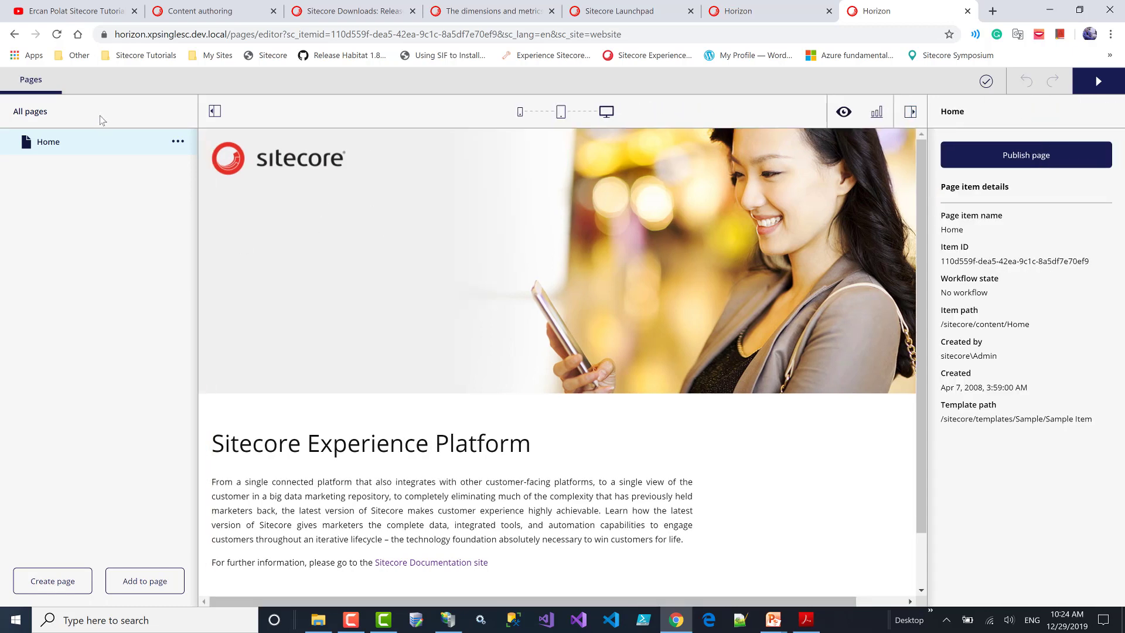
Step: Go back to the Sitecore Launchpad and open the Content Editor from the Sitecore Desktop
left_click(779, 8)
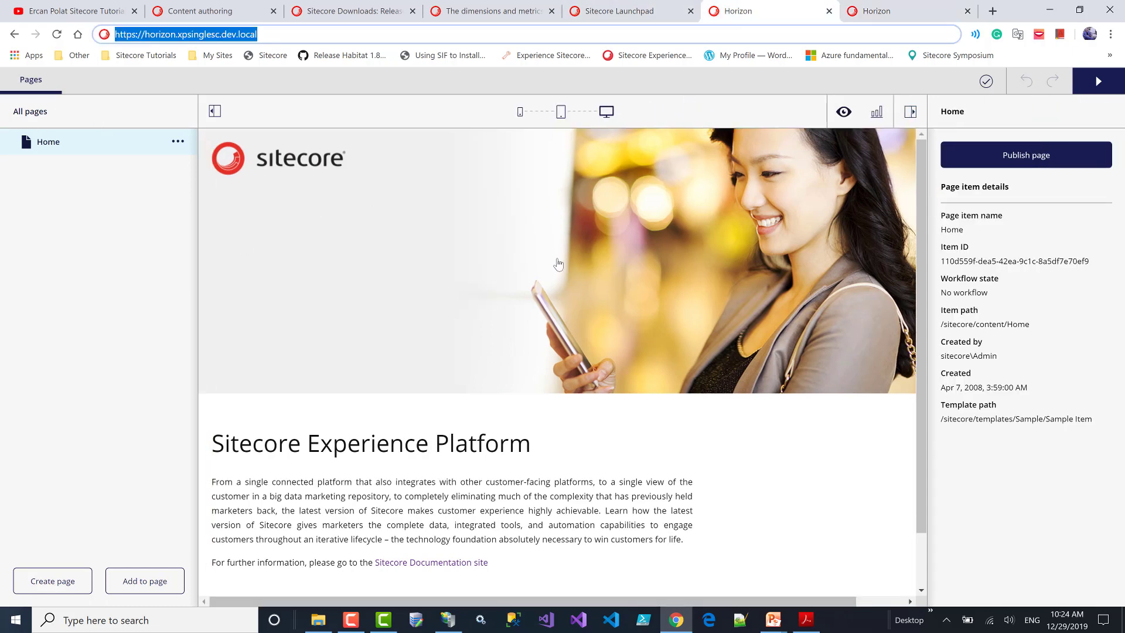
left_click(641, 18)
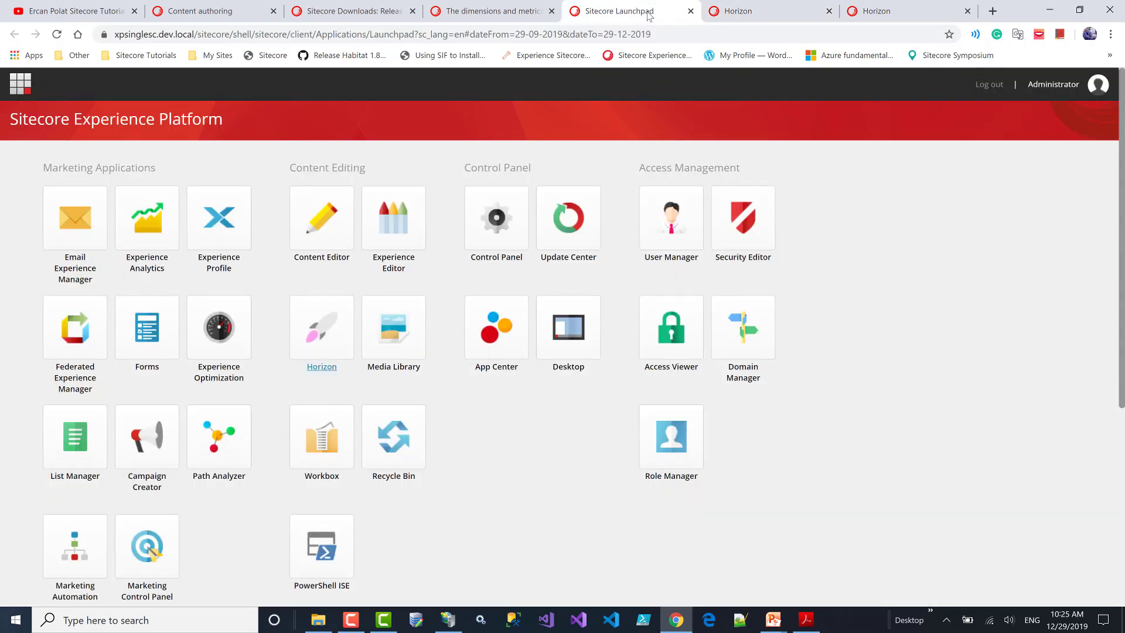
left_click(580, 353)
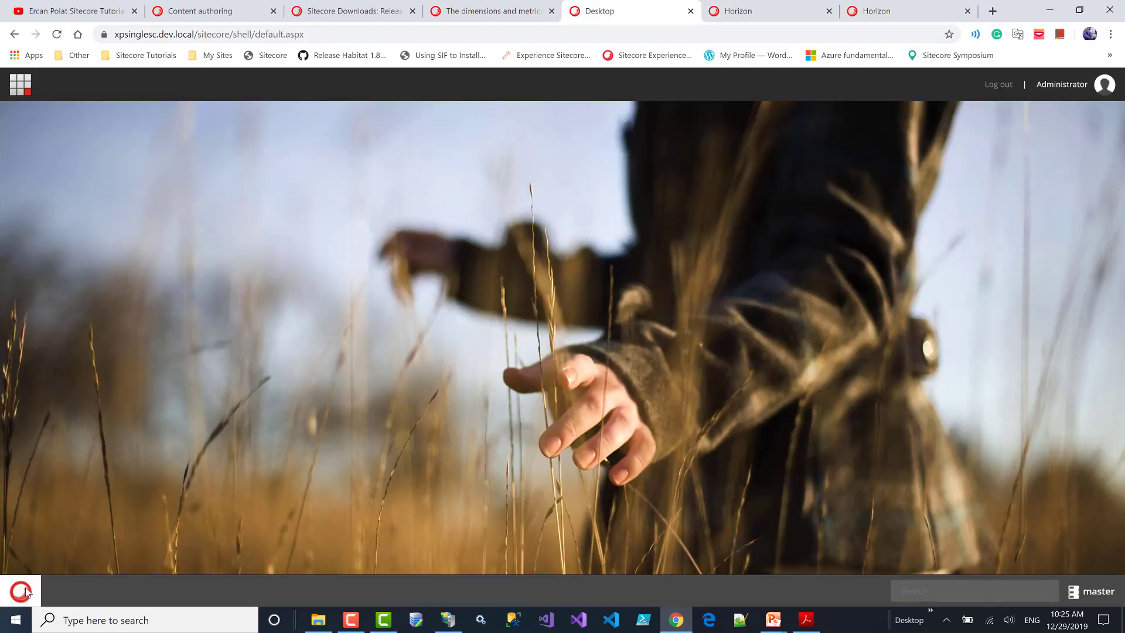
left_click(26, 590)
left_click(54, 157)
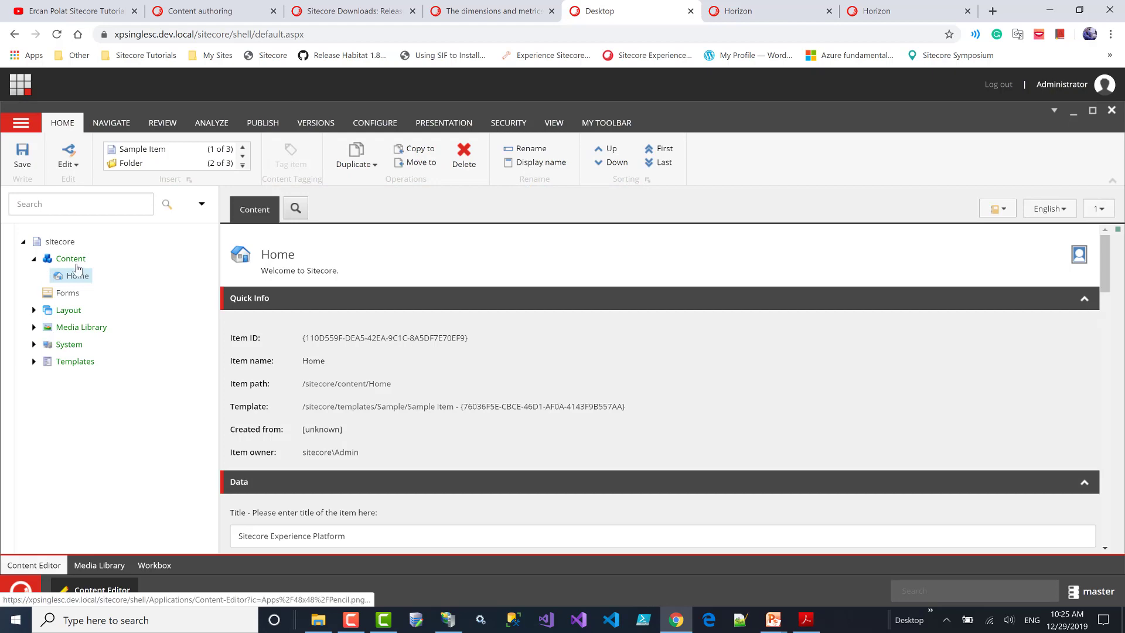
Step: Return to the Horizon editor and close the duplicate Horizon tab
left_click(735, 10)
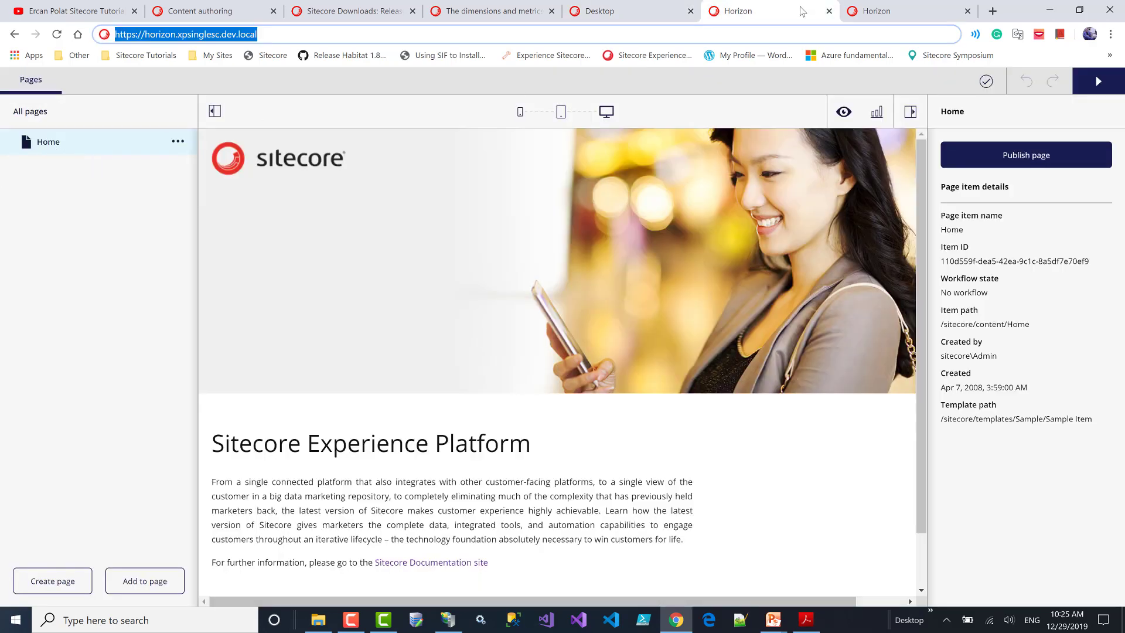
left_click(968, 11)
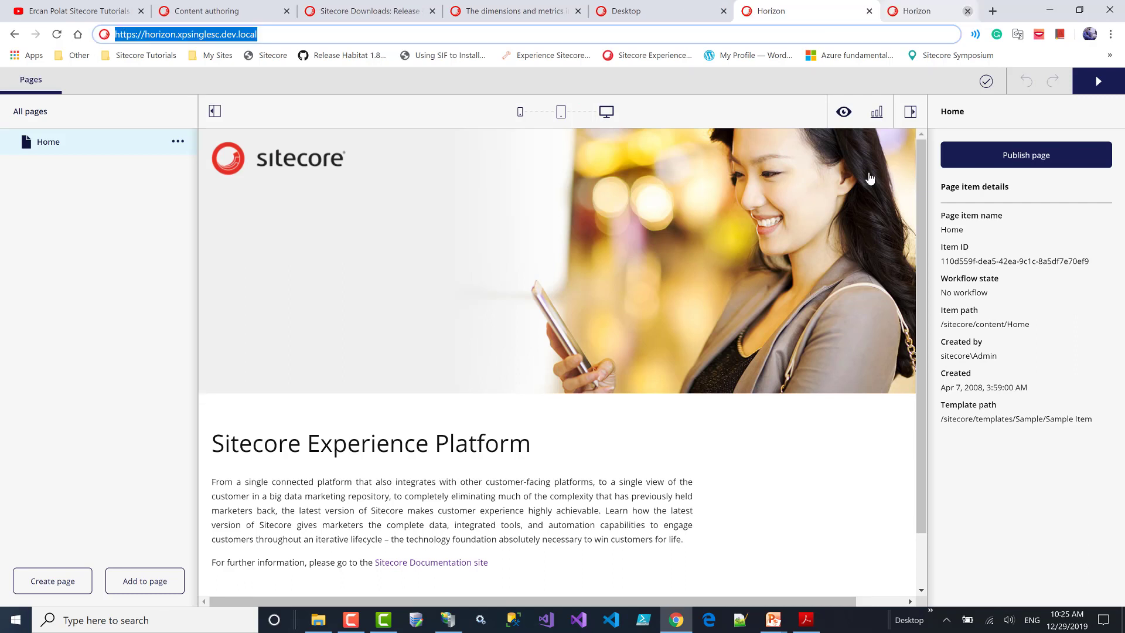
Step: Add a blank line and the text "yrteerte sdfsf" below the first paragraph of the Home page's Text field
scroll(555, 496, "down", 1)
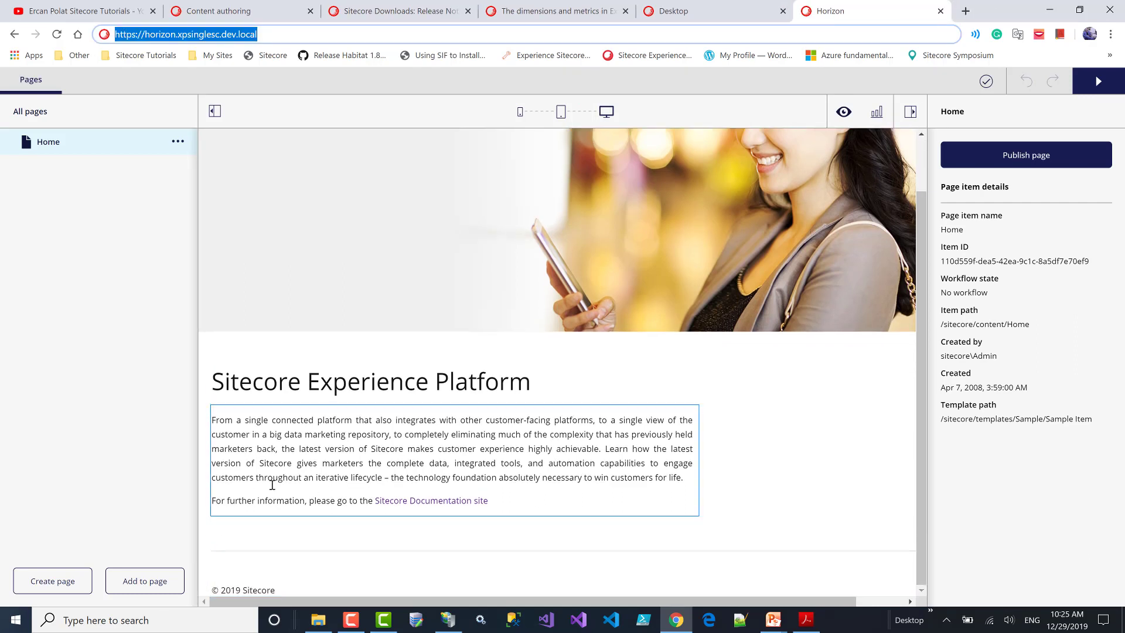
left_click(688, 477)
key("Return")
key("Return")
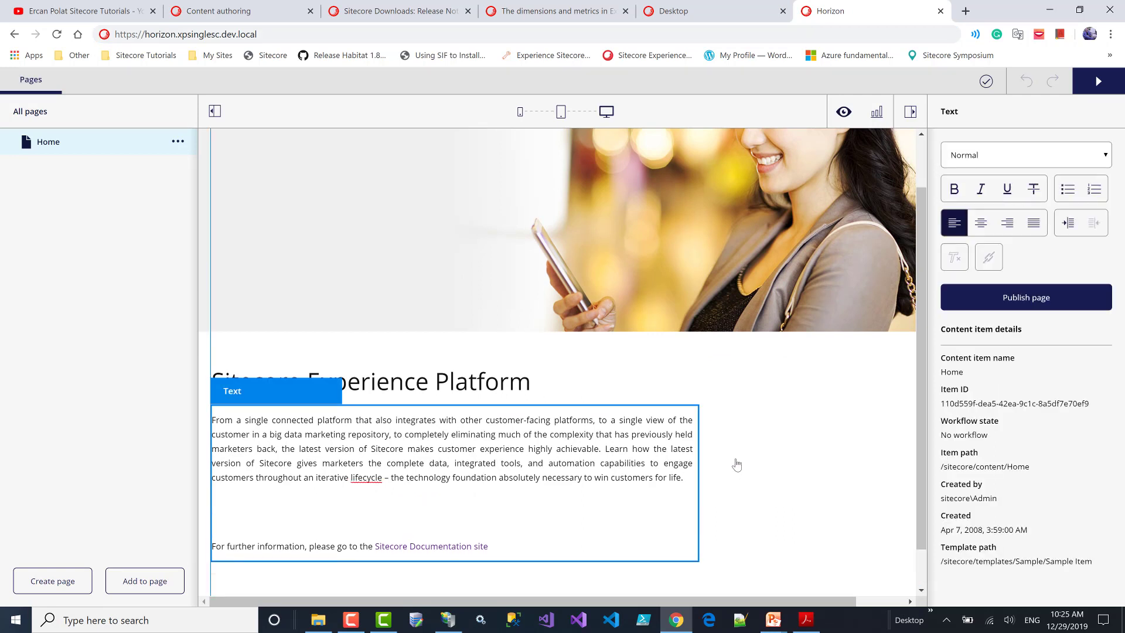
left_click(834, 423)
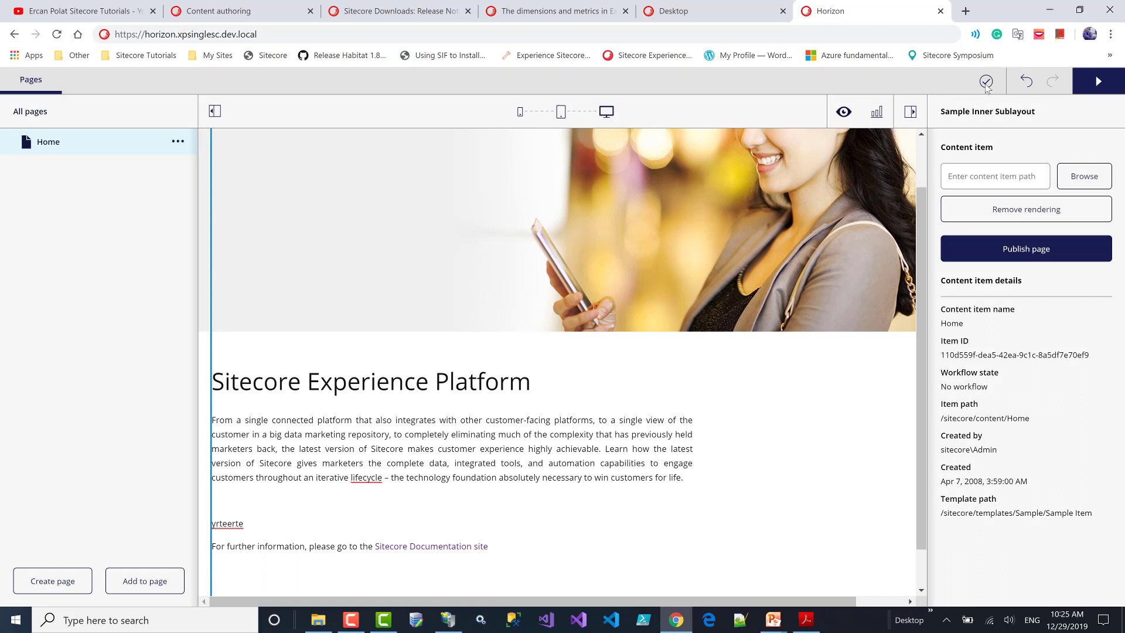
mouse_move(986, 85)
left_click(359, 545)
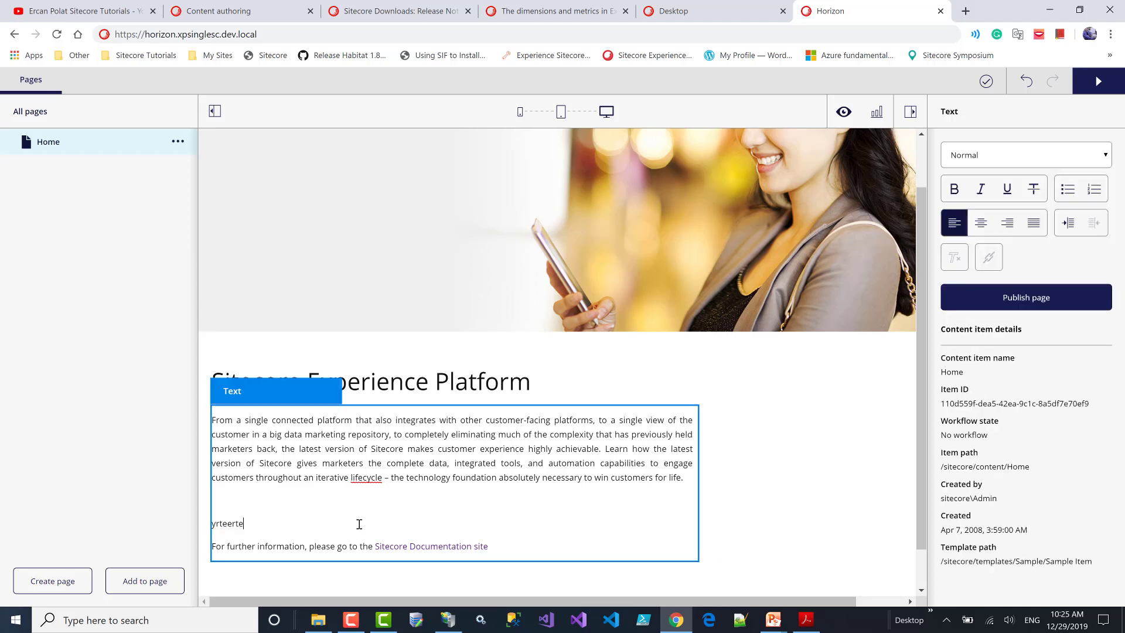
type("dfsf")
Step: Try undo and redo on the last text addition, and undo all edits made to the Home page's Text field
left_click(1024, 84)
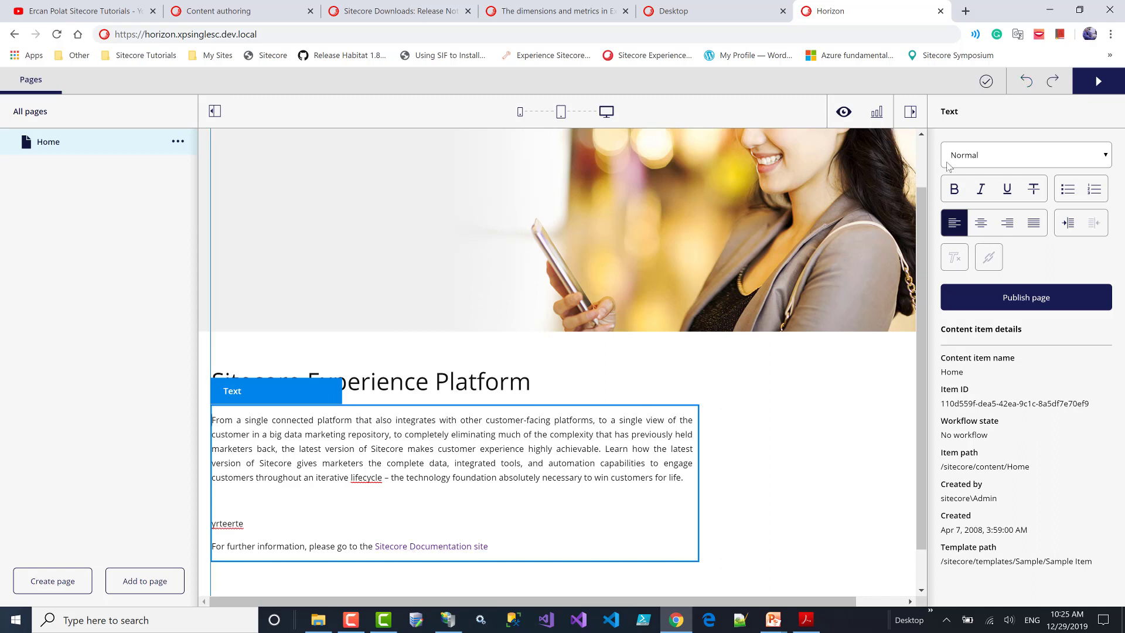
left_click(1048, 87)
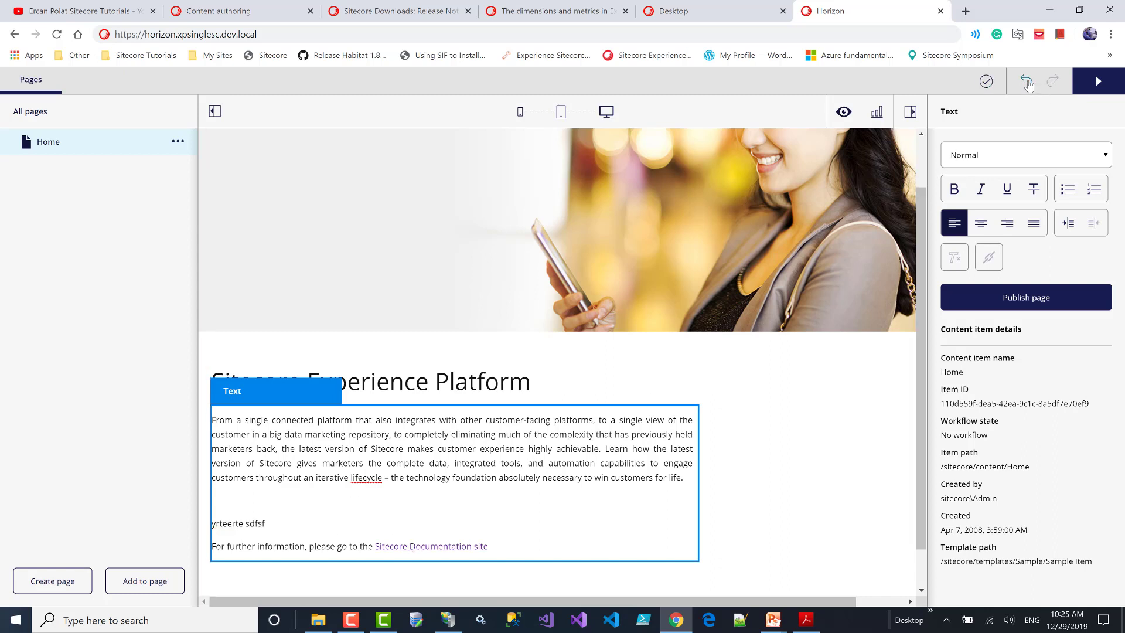
left_click(1029, 85)
left_click(1029, 85)
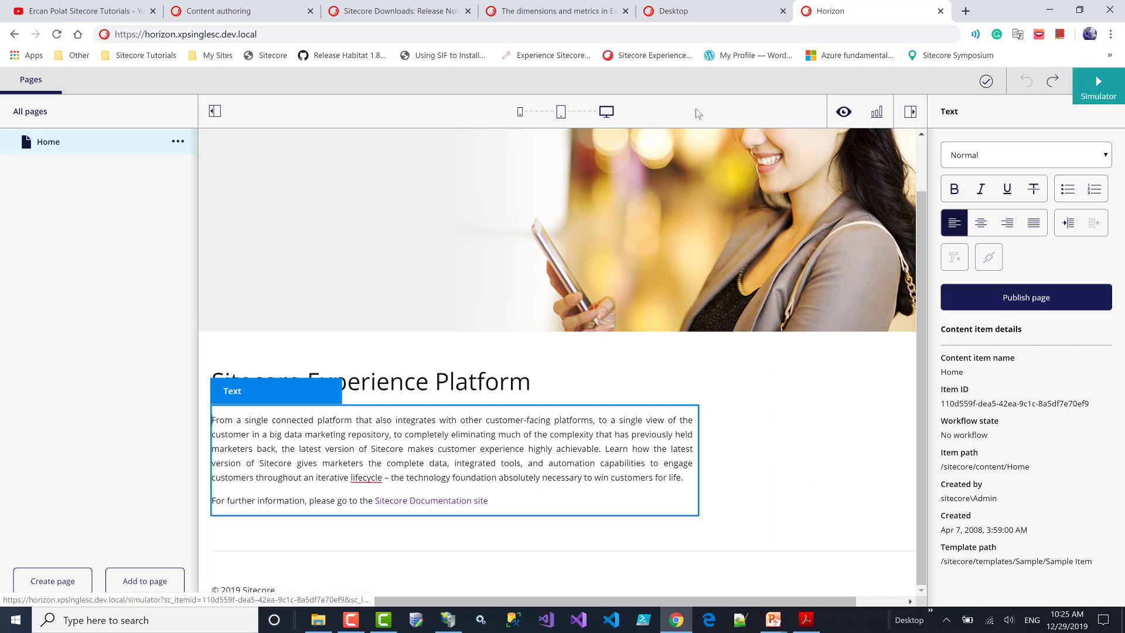
Step: Preview the Home page in the phone, tablet and desktop device views
left_click(518, 114)
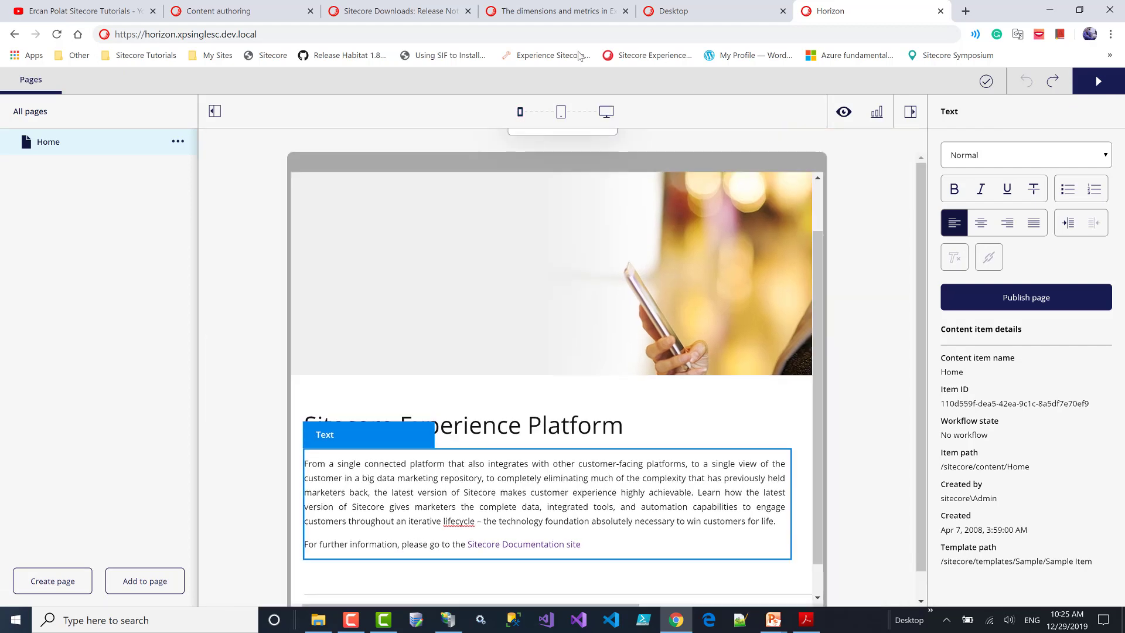
left_click(560, 112)
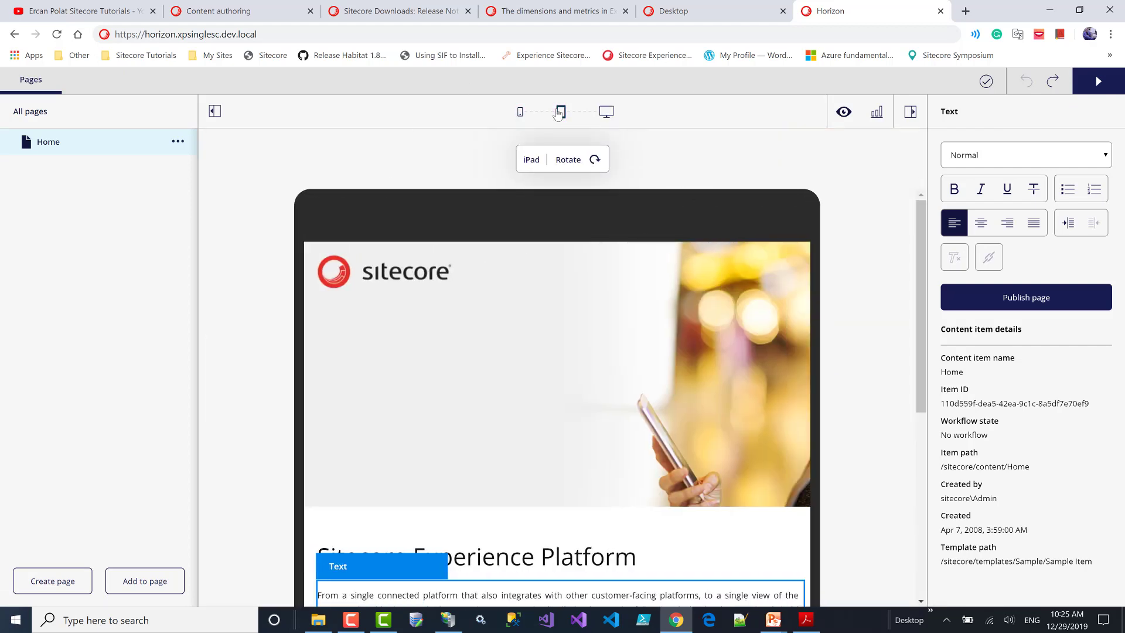
left_click(607, 112)
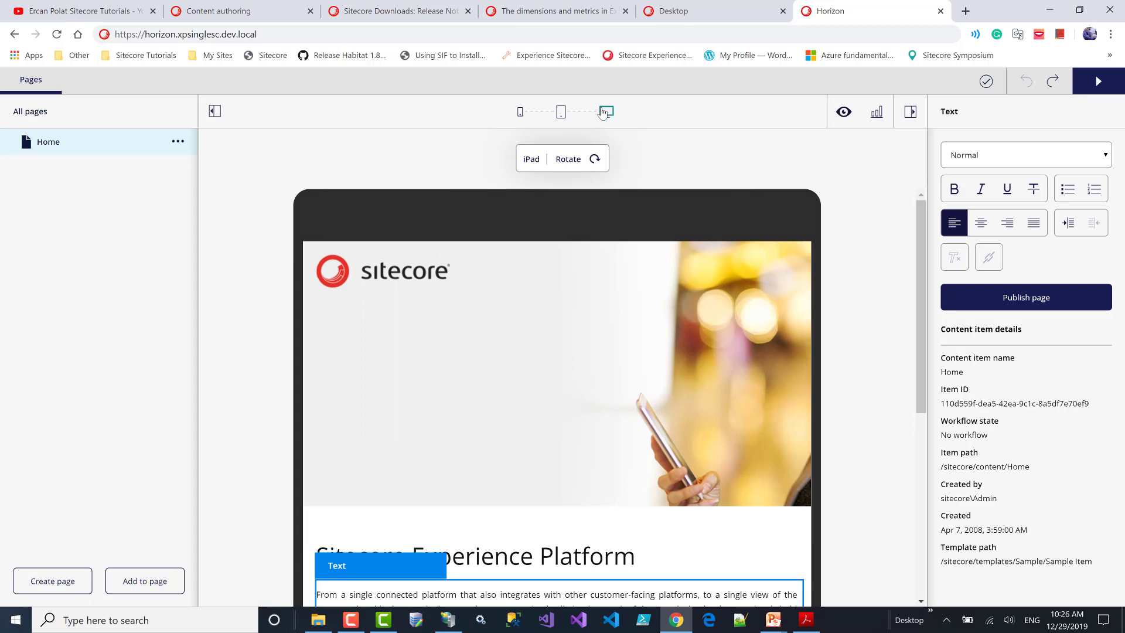
Step: Preview the Home page as iPhone 7 and iPad, highlighting the device names and looking through the iPad page to its footer
left_click(520, 111)
left_click_drag(551, 160, 518, 161)
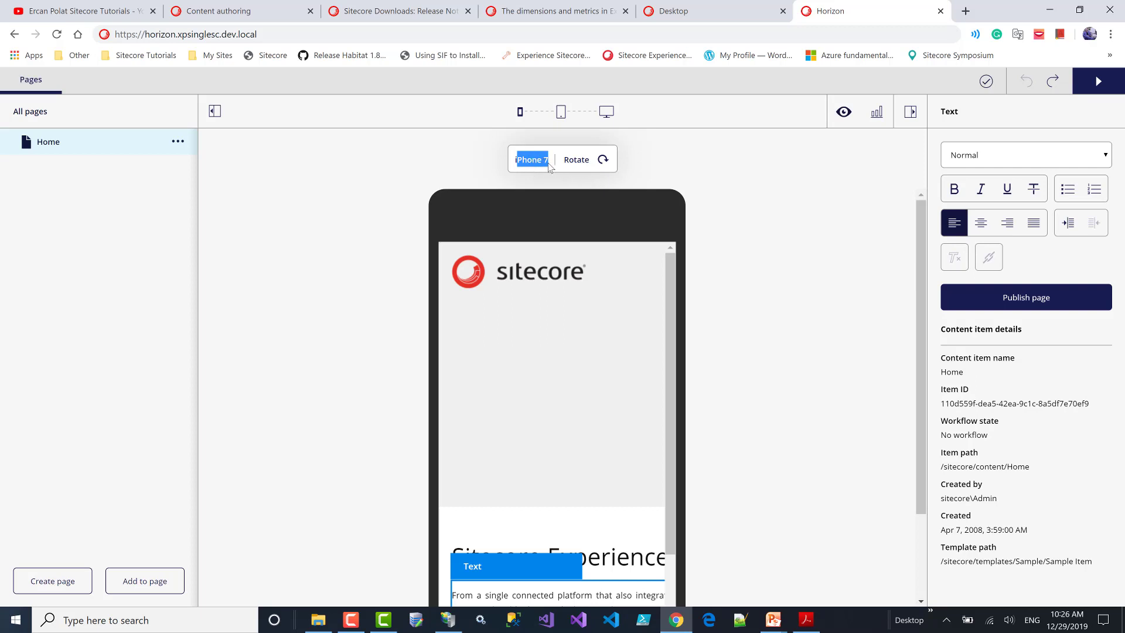
left_click(560, 112)
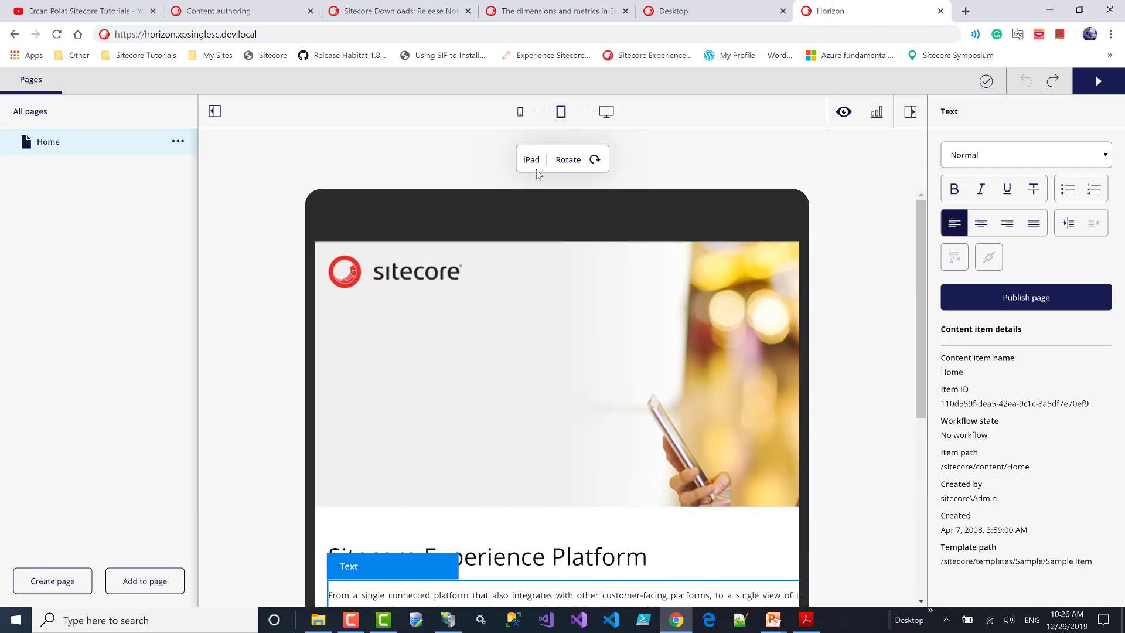
left_click_drag(540, 160, 530, 161)
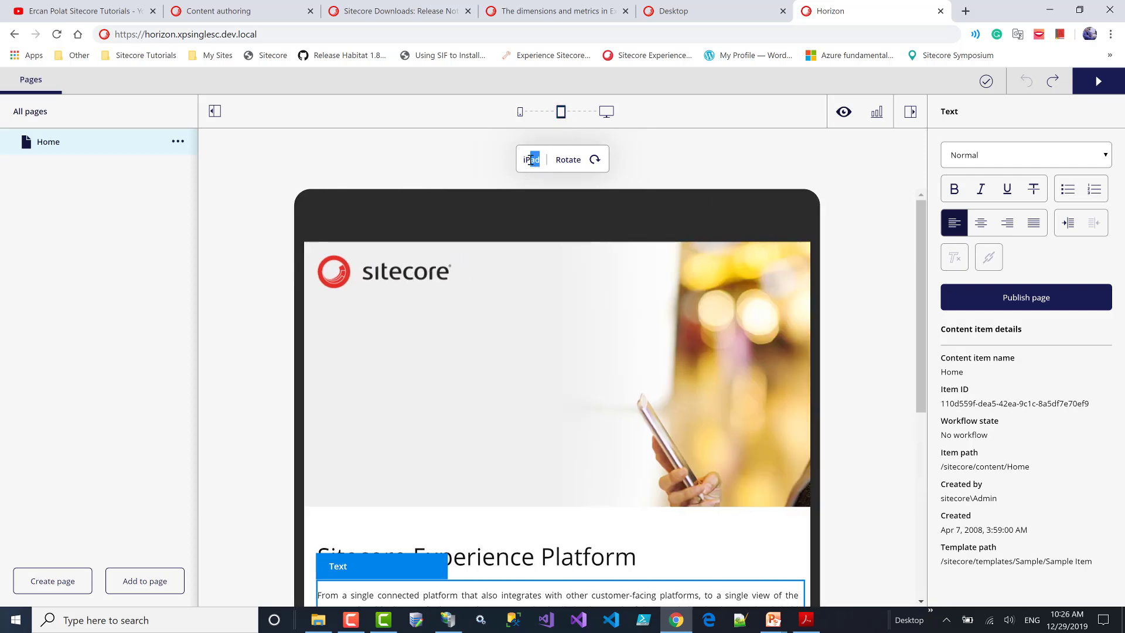
scroll(661, 278, "down", 1)
scroll(660, 278, "down", 5)
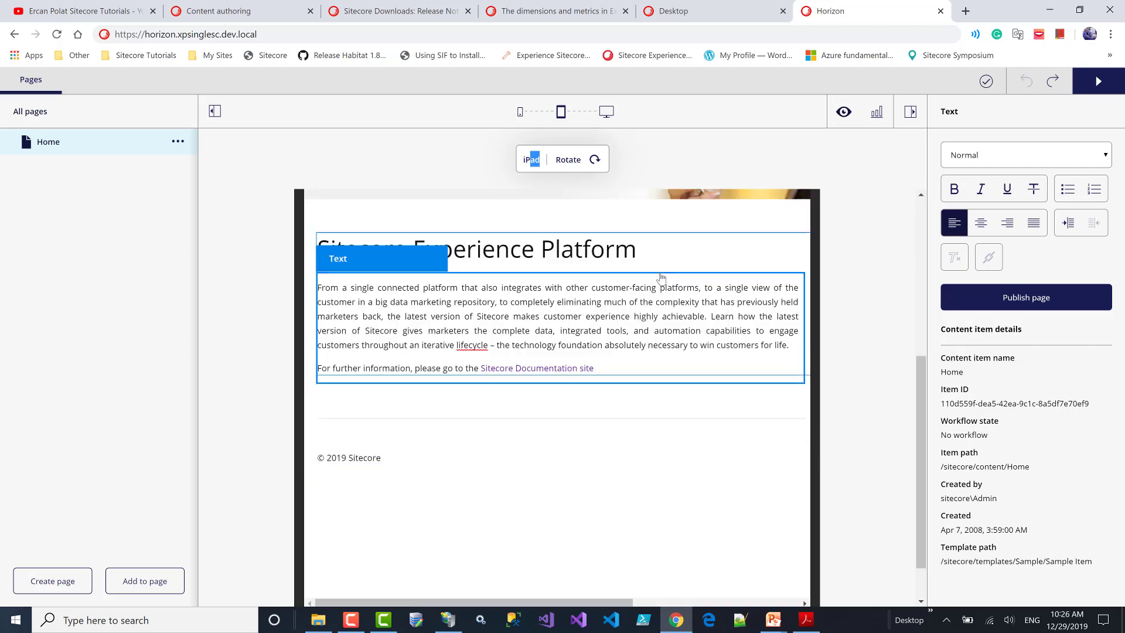
scroll(490, 334, "up", 5)
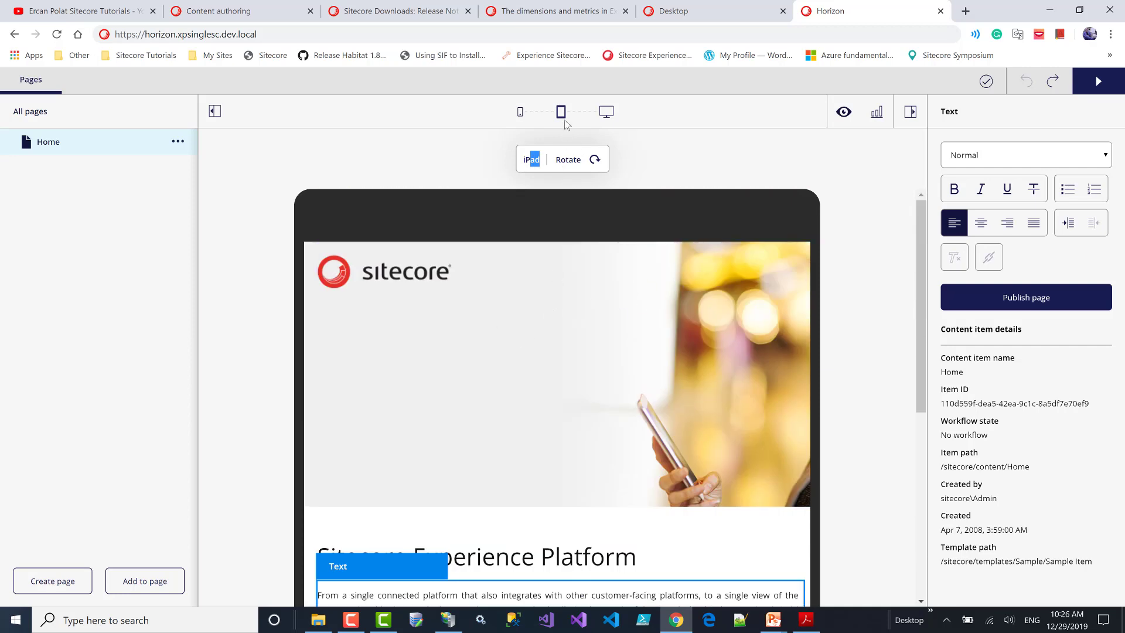
Step: Rotate the iPad preview and rotate it back, and return the Home page to the desktop view
left_click(595, 162)
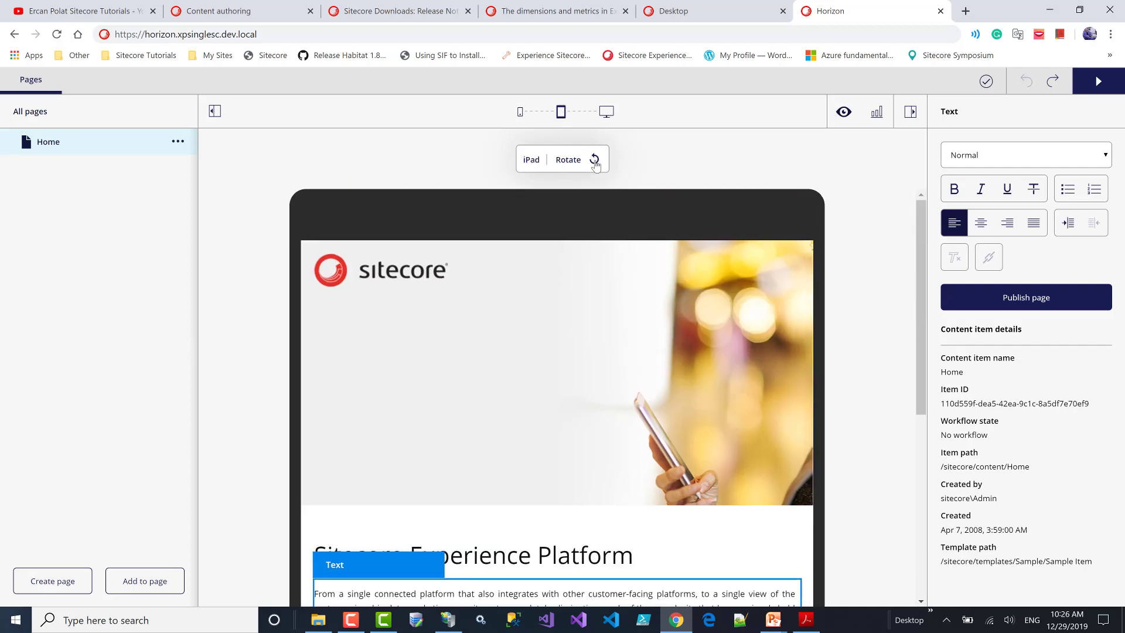
left_click(595, 162)
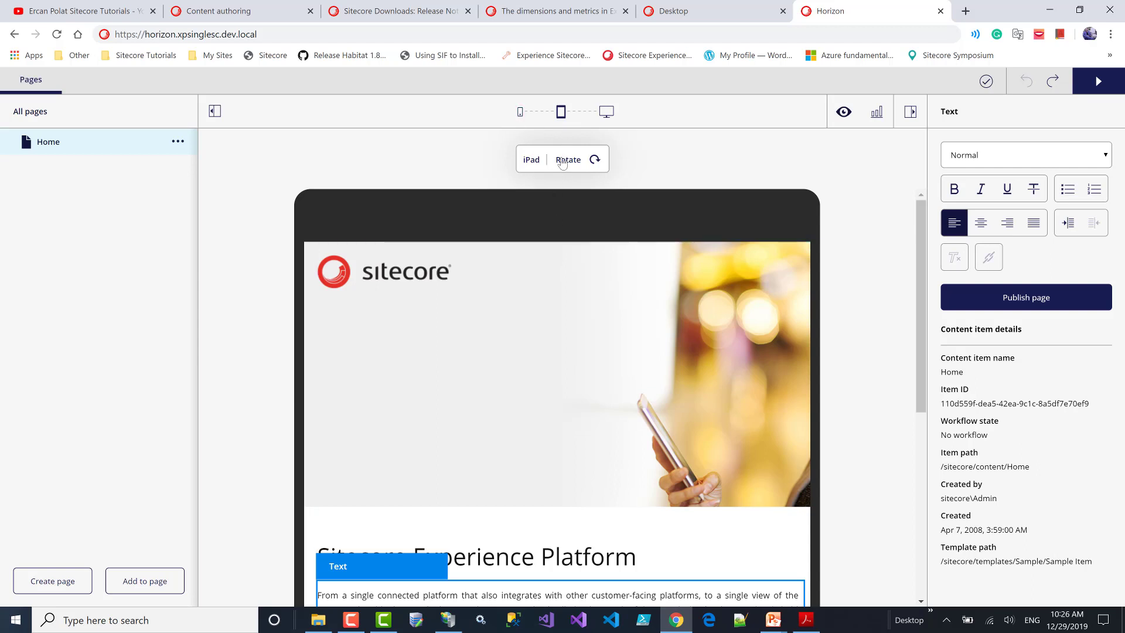
left_click(605, 113)
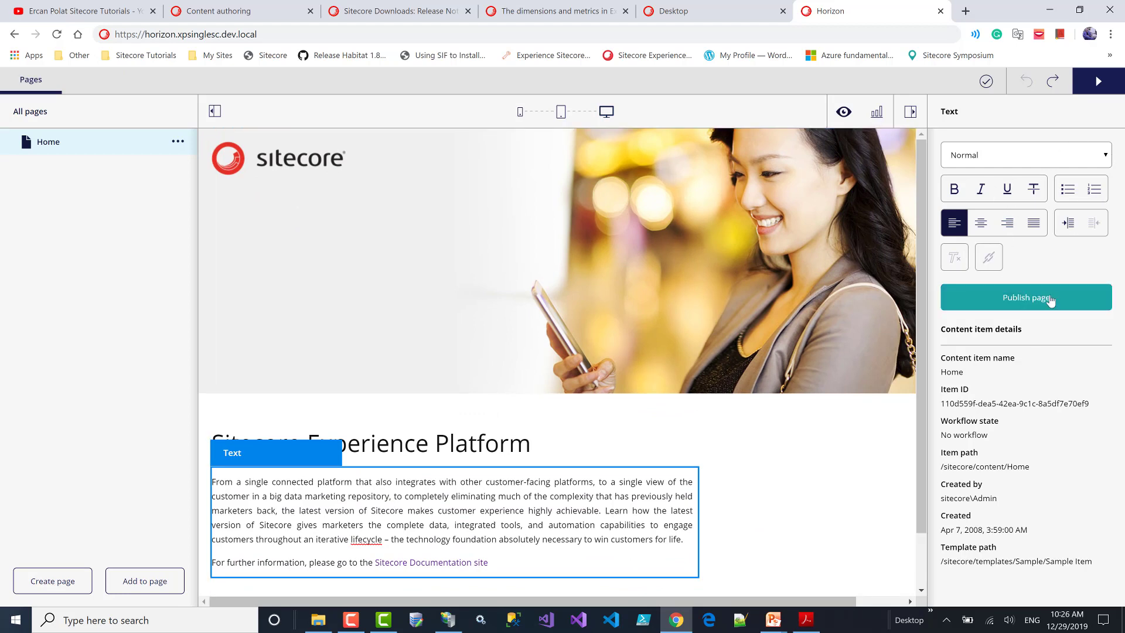
Step: Create a page under Home from the Sample Item template
left_click(23, 144)
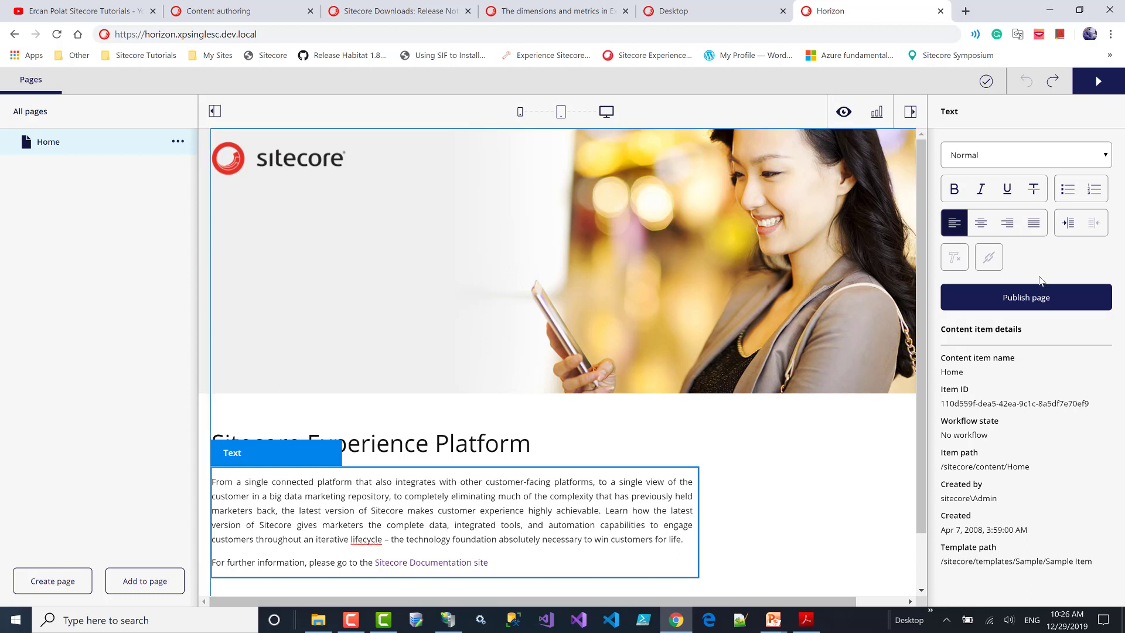
left_click(1056, 302)
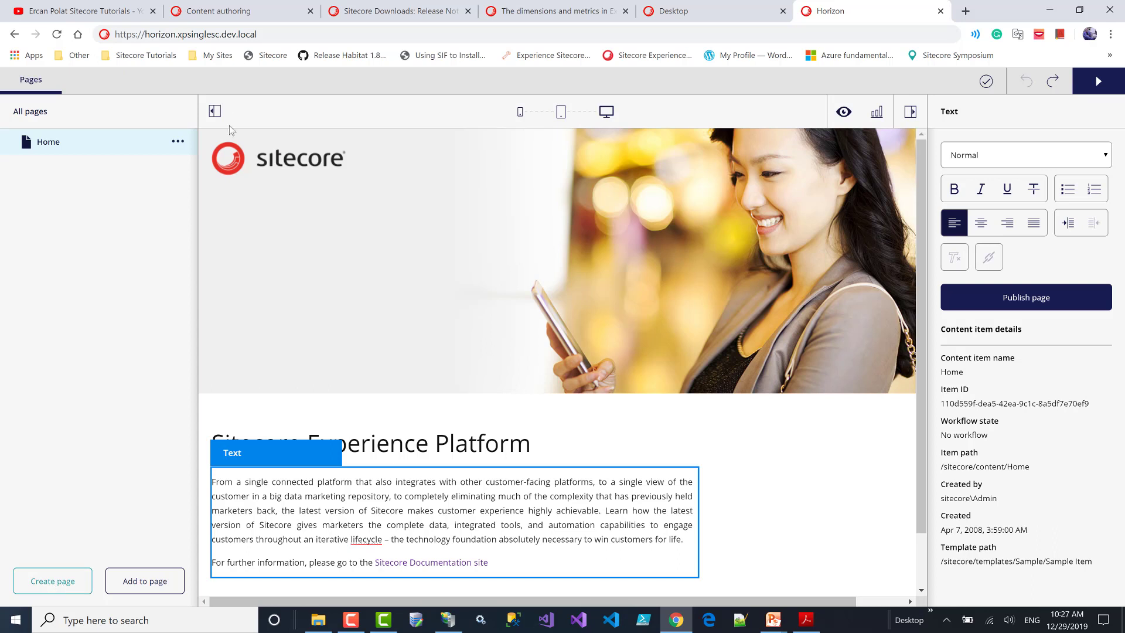
left_click(178, 141)
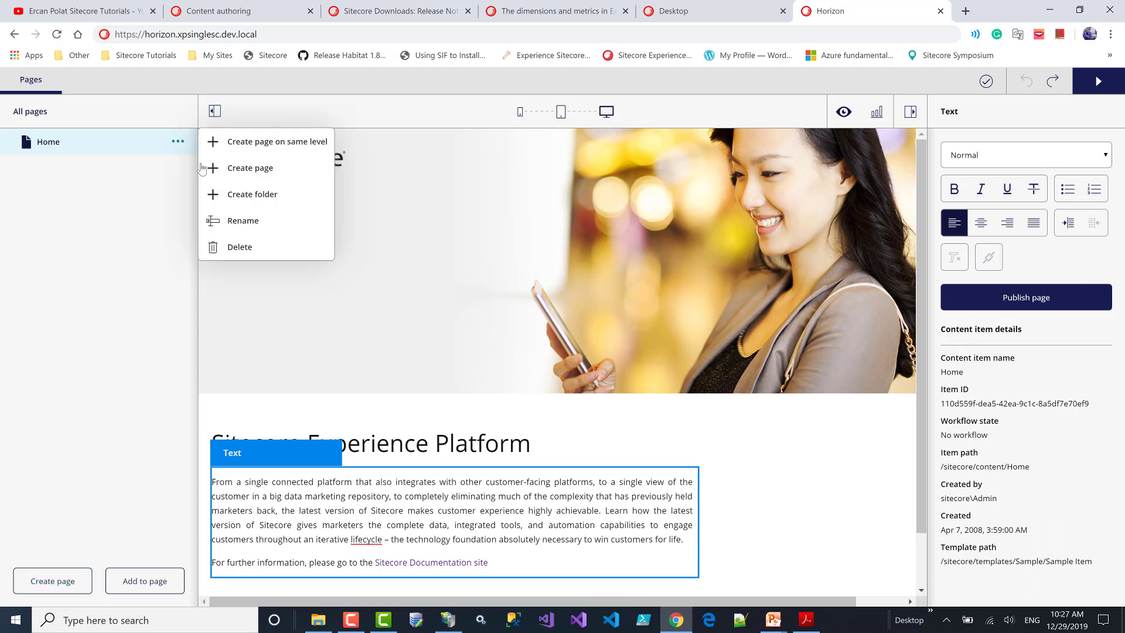
left_click(250, 168)
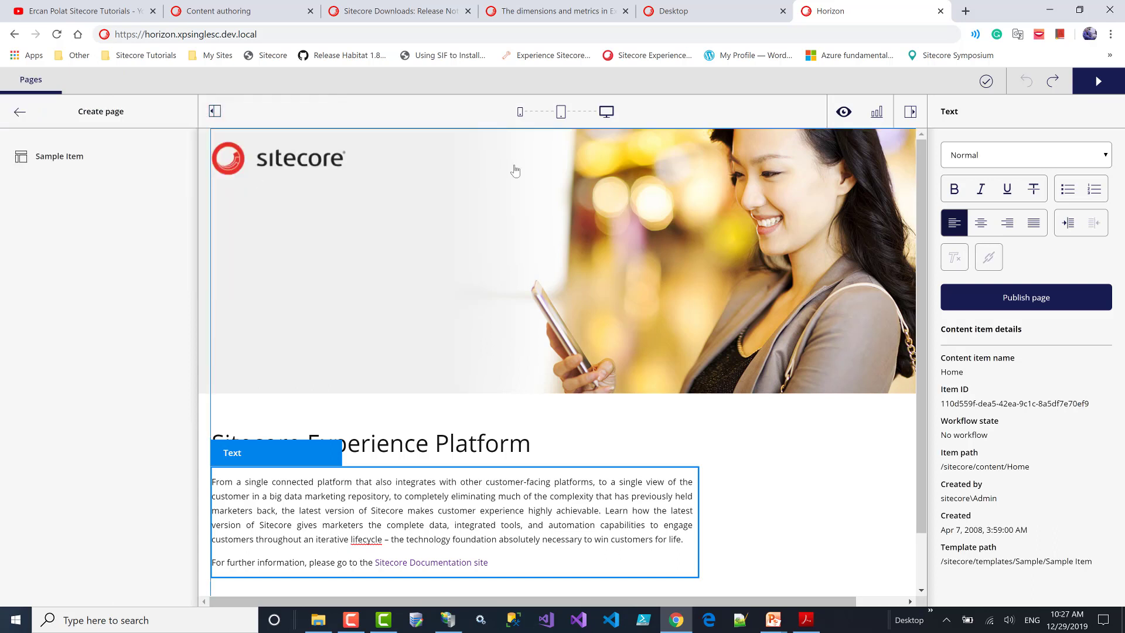
left_click(59, 156)
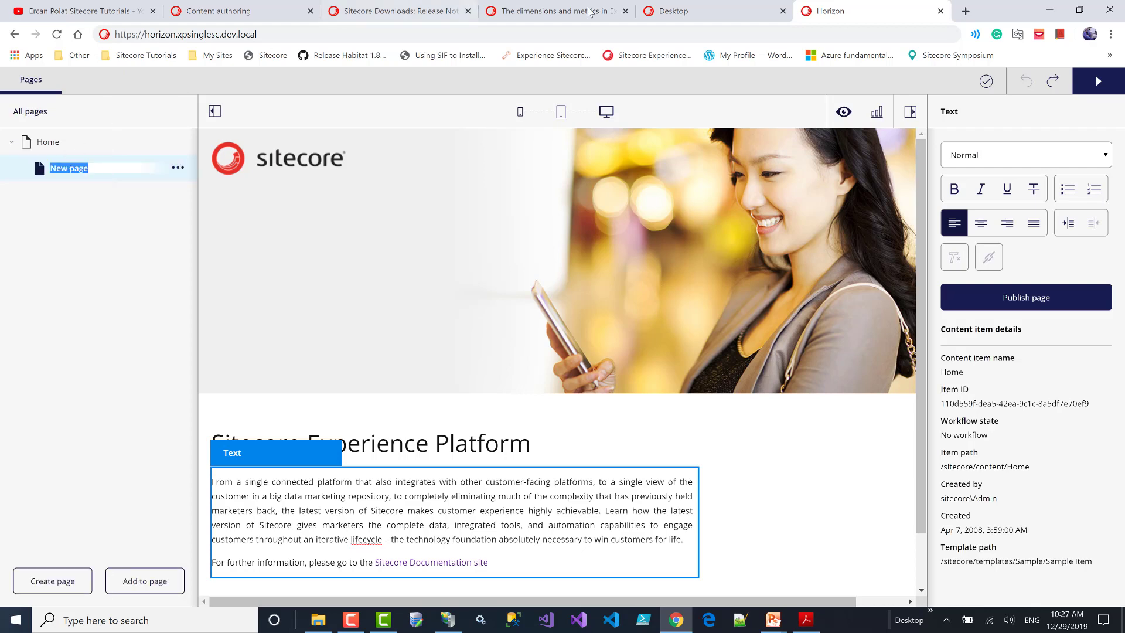
Step: Switch to the Sitecore Content Editor and look at the insert options available for the Home item
left_click(674, 10)
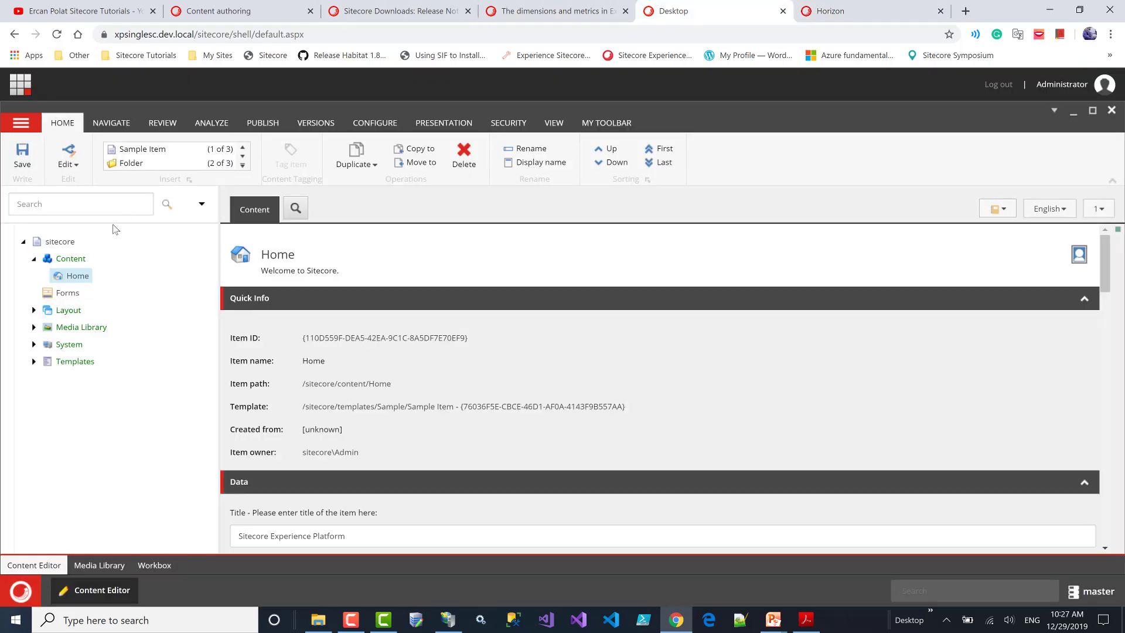
right_click(78, 276)
mouse_move(106, 284)
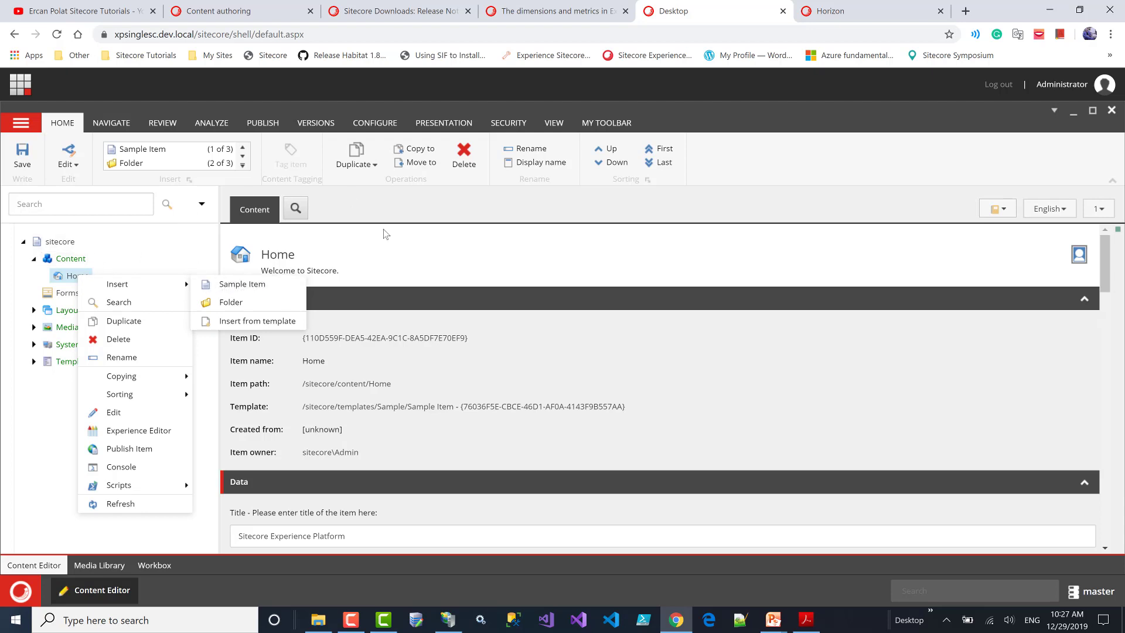
Step: Switch back to Horizon and rename the new page under Home as Test Page
left_click(847, 13)
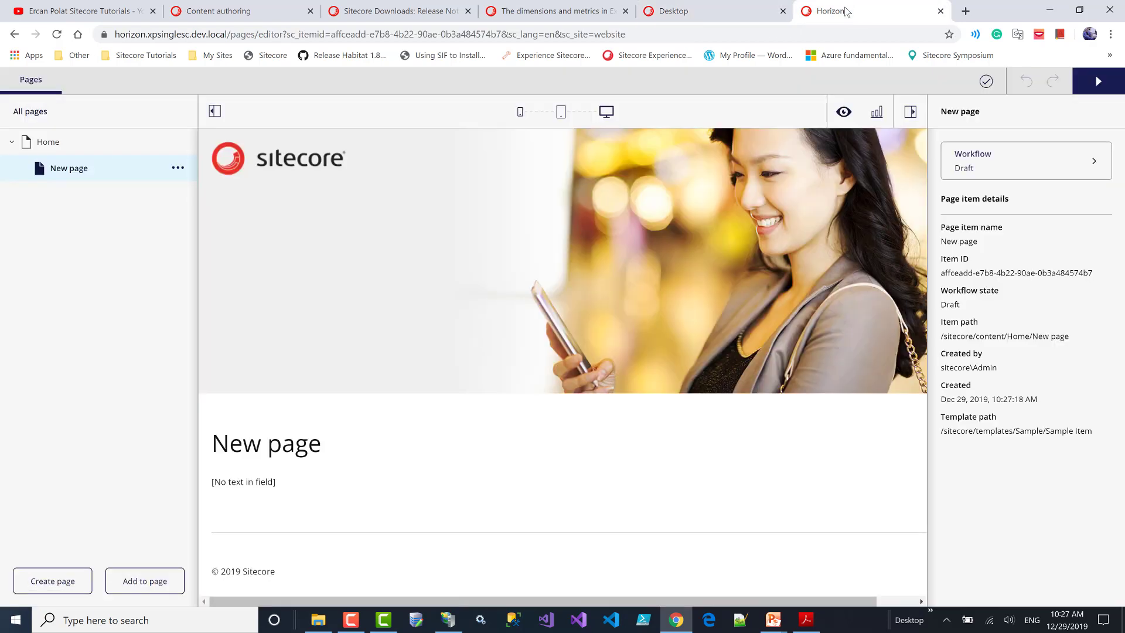
right_click(64, 169)
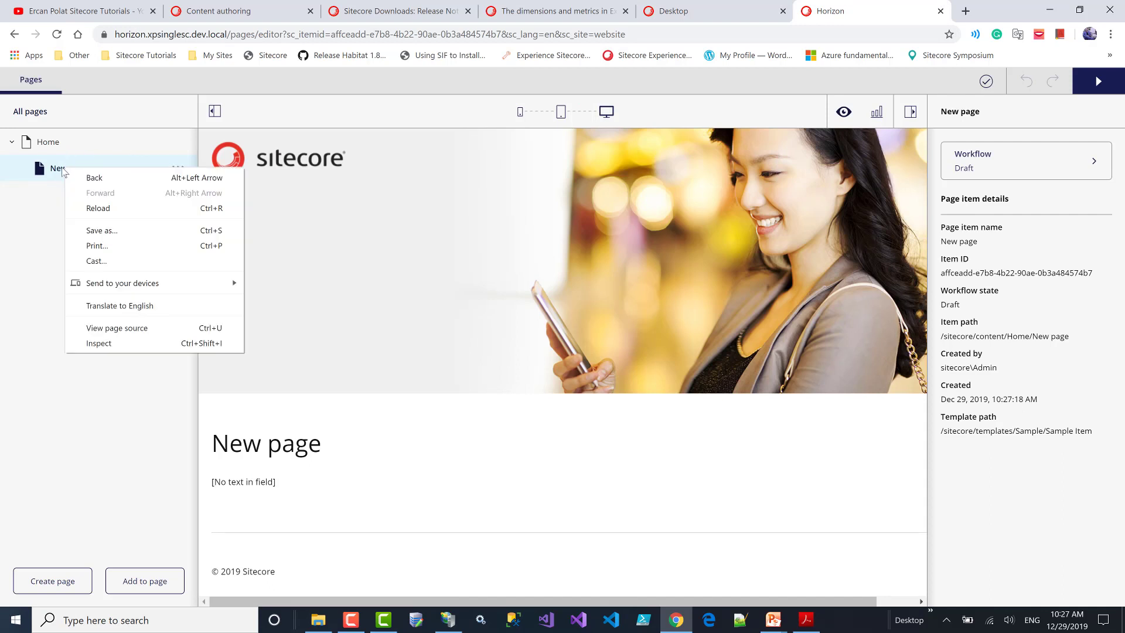
left_click(52, 169)
left_click(177, 169)
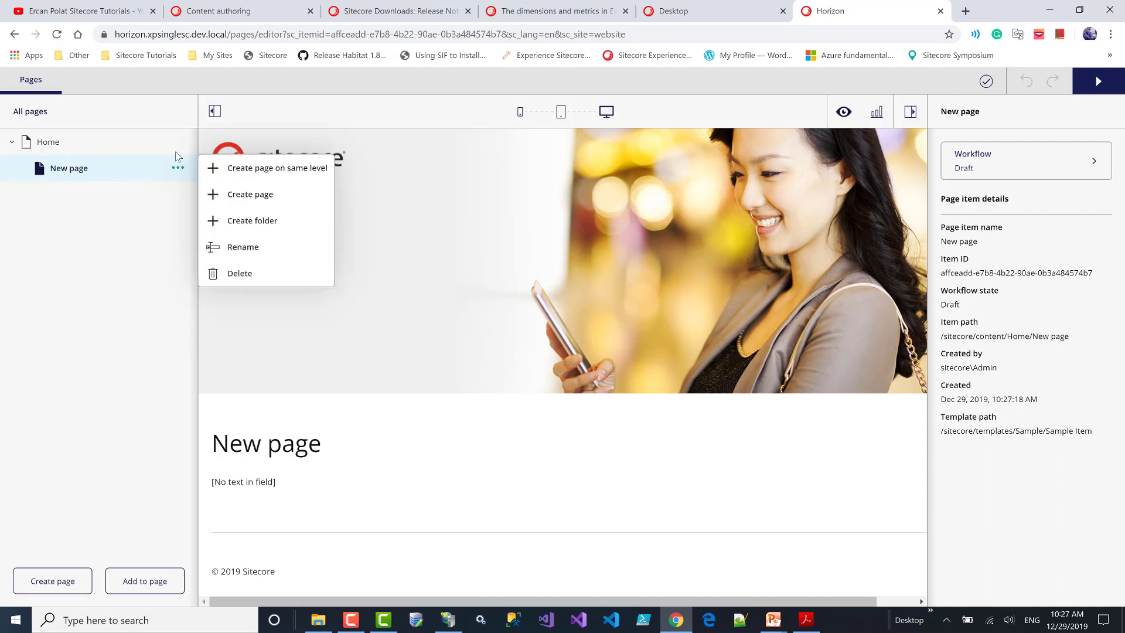
left_click(260, 249)
type("Test Page")
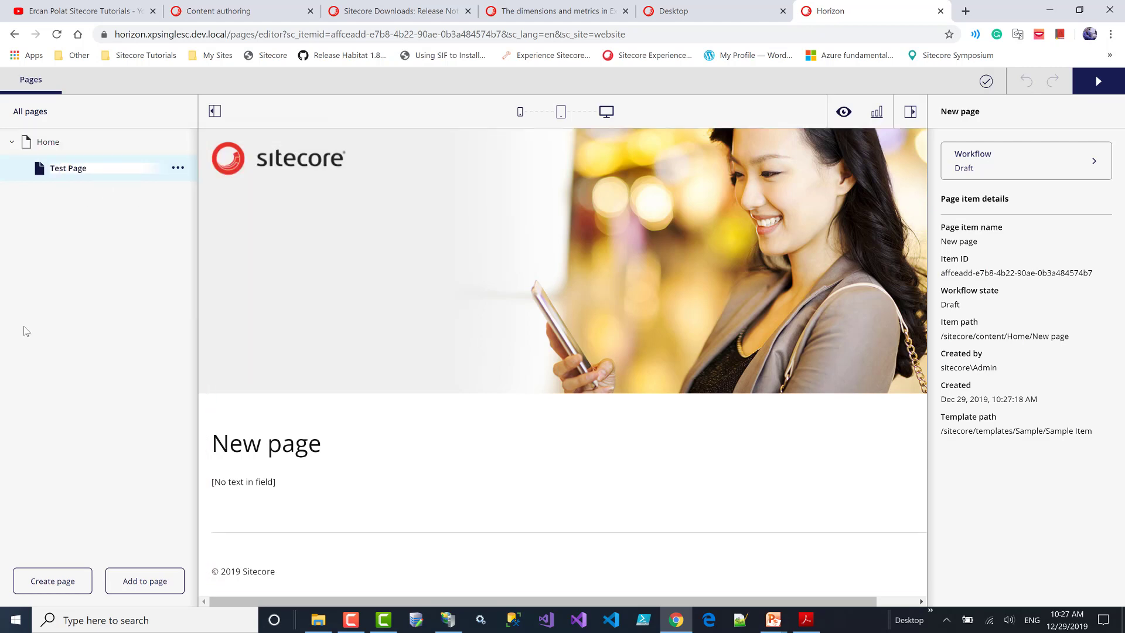
left_click(115, 312)
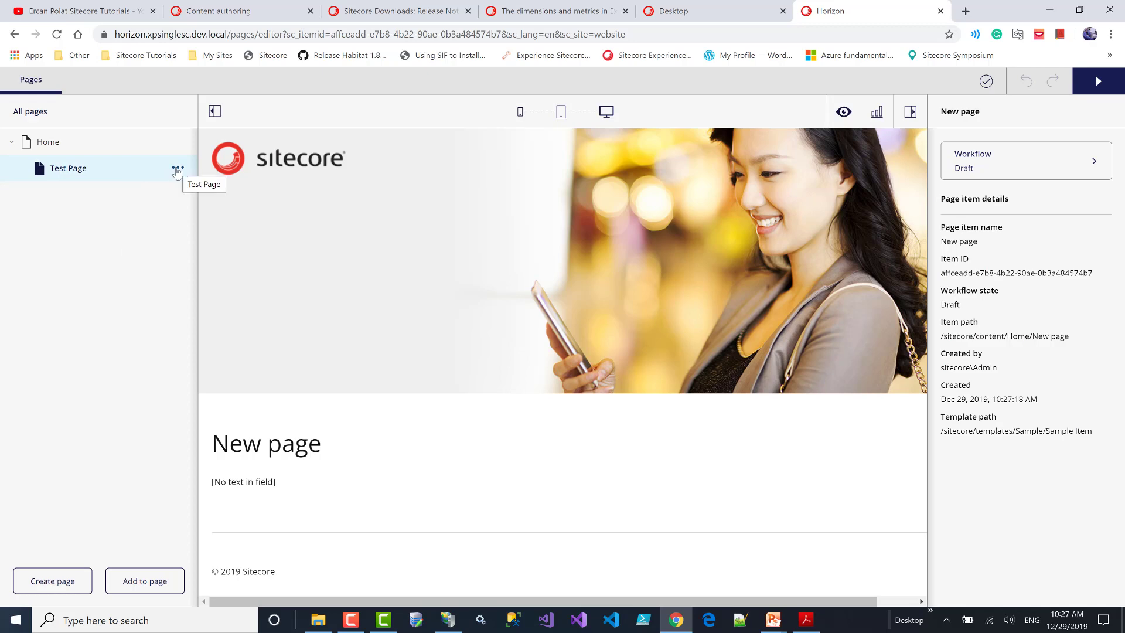
Step: In the Content Editor, refresh the Content tree, open the Test Page item under Home and look at its insert options
left_click(674, 11)
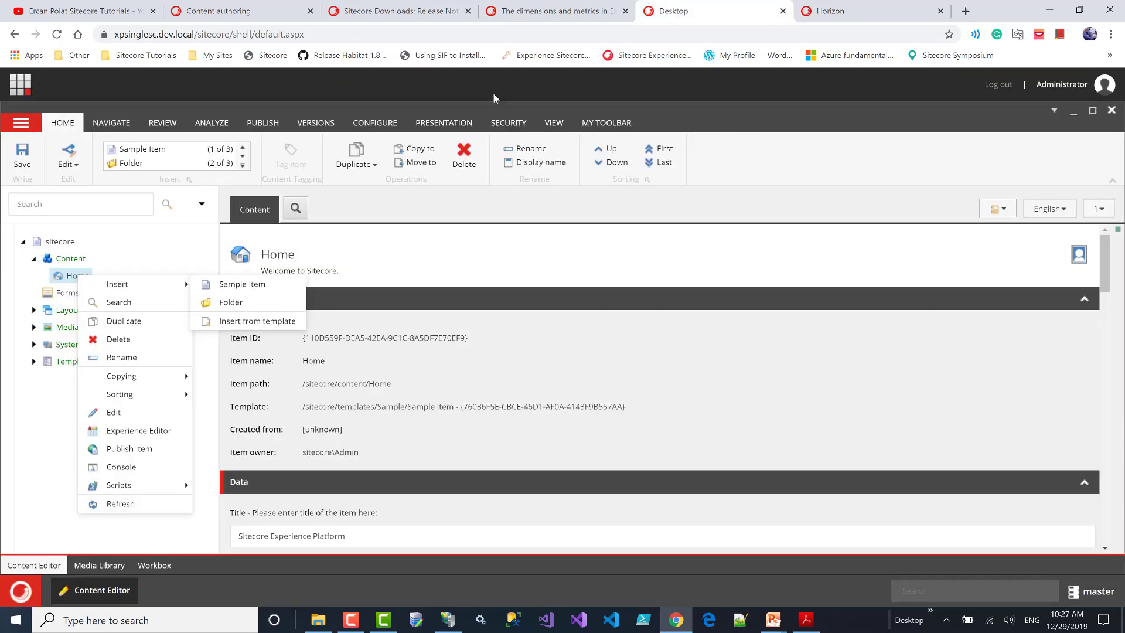
triple_click(424, 375)
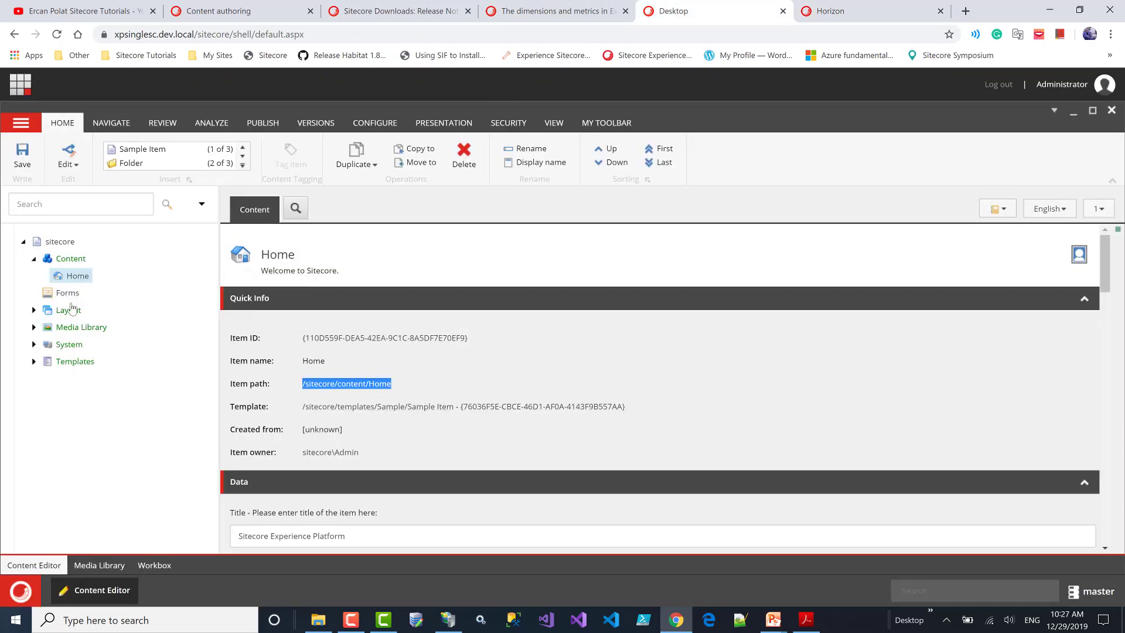
left_click(66, 260)
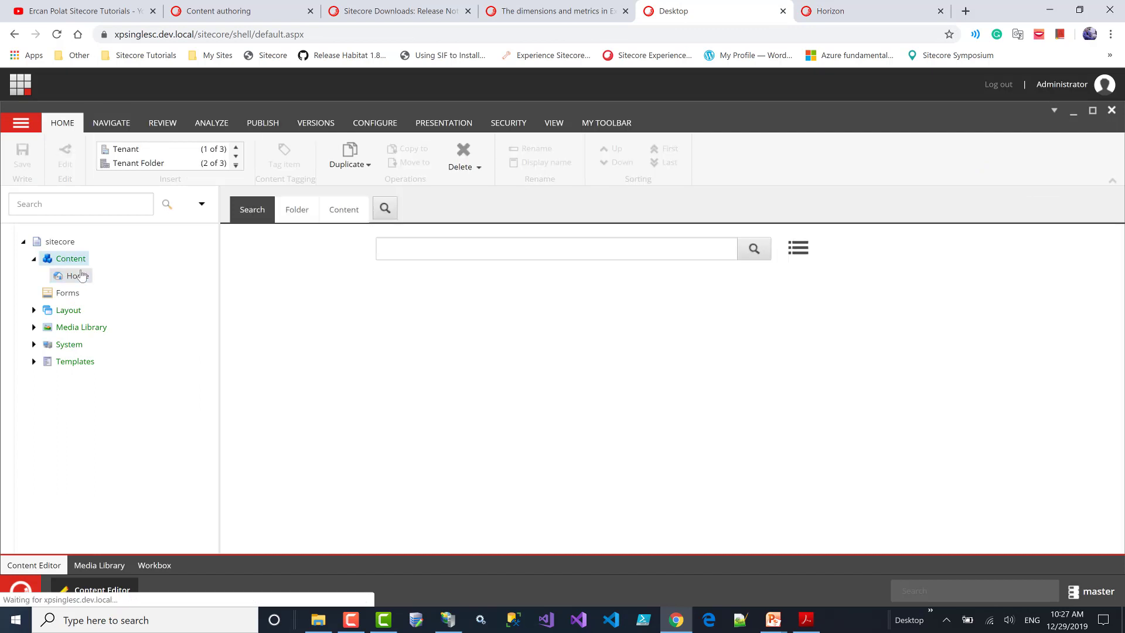
left_click(77, 275)
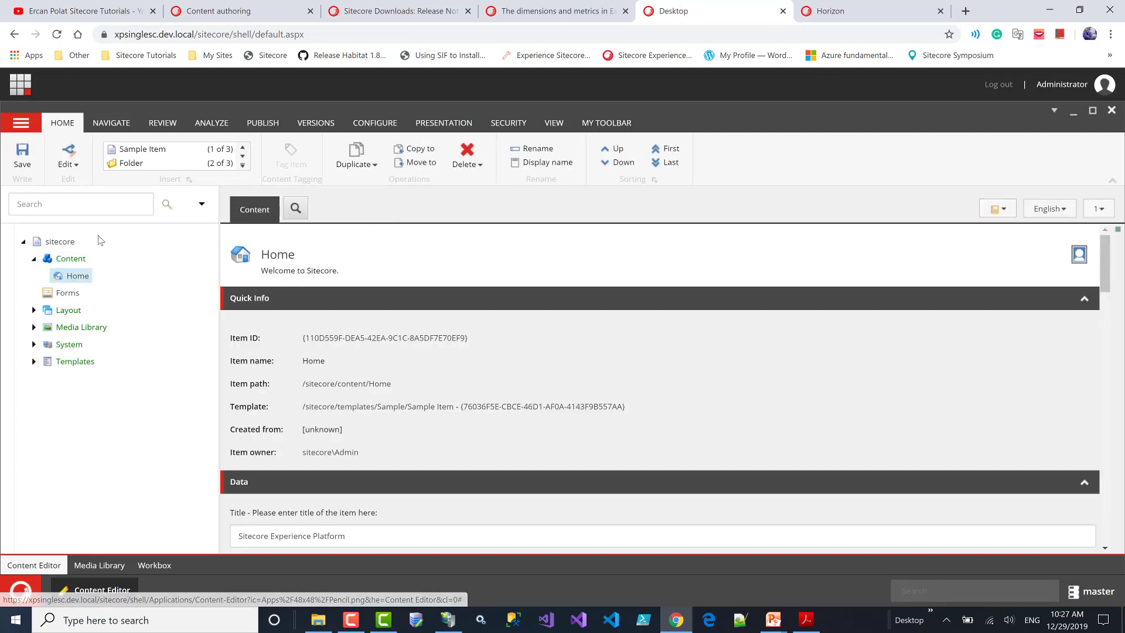
left_click(34, 259)
left_click(34, 260)
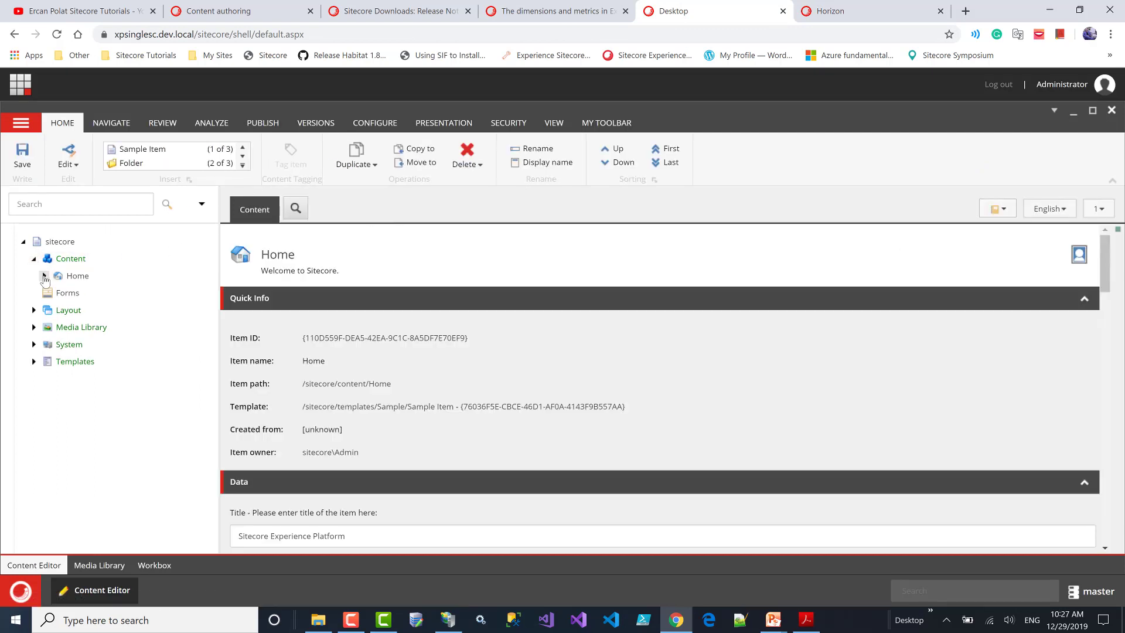
left_click(44, 276)
left_click(82, 293)
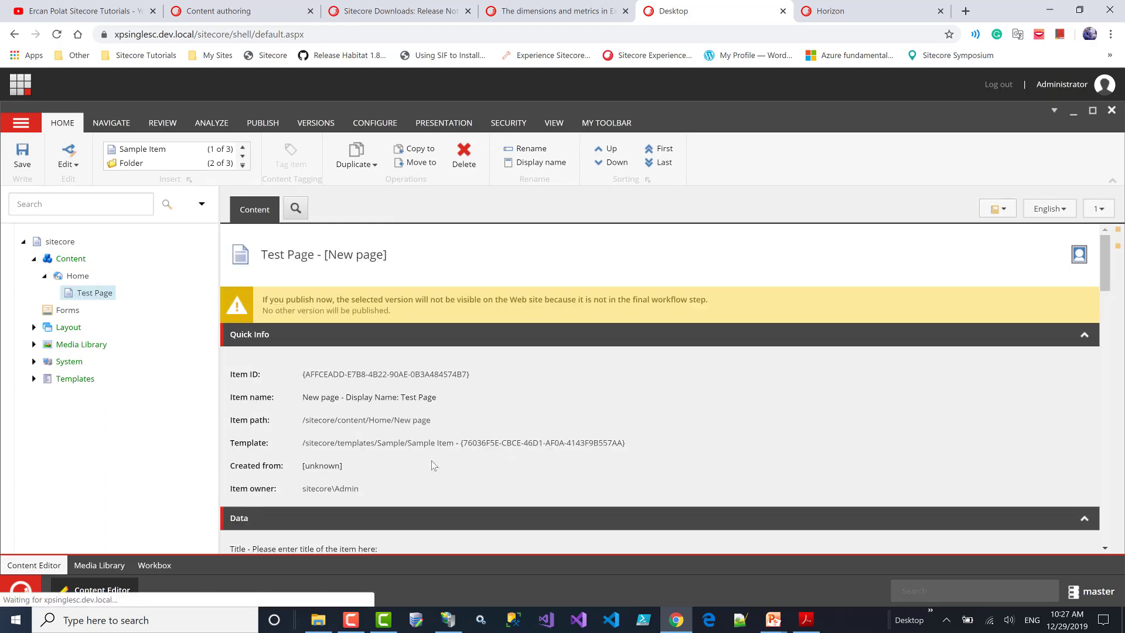
right_click(143, 295)
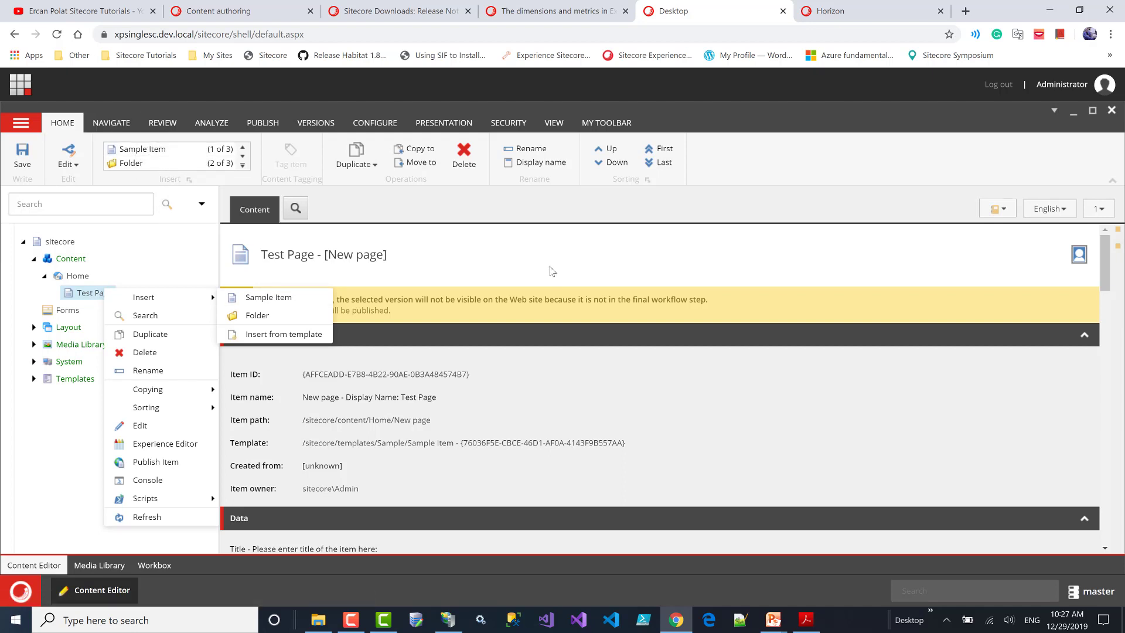
left_click(508, 115)
Step: In Horizon, create a page named Test Page 2 under Test Page from the Sample Item template
left_click(830, 16)
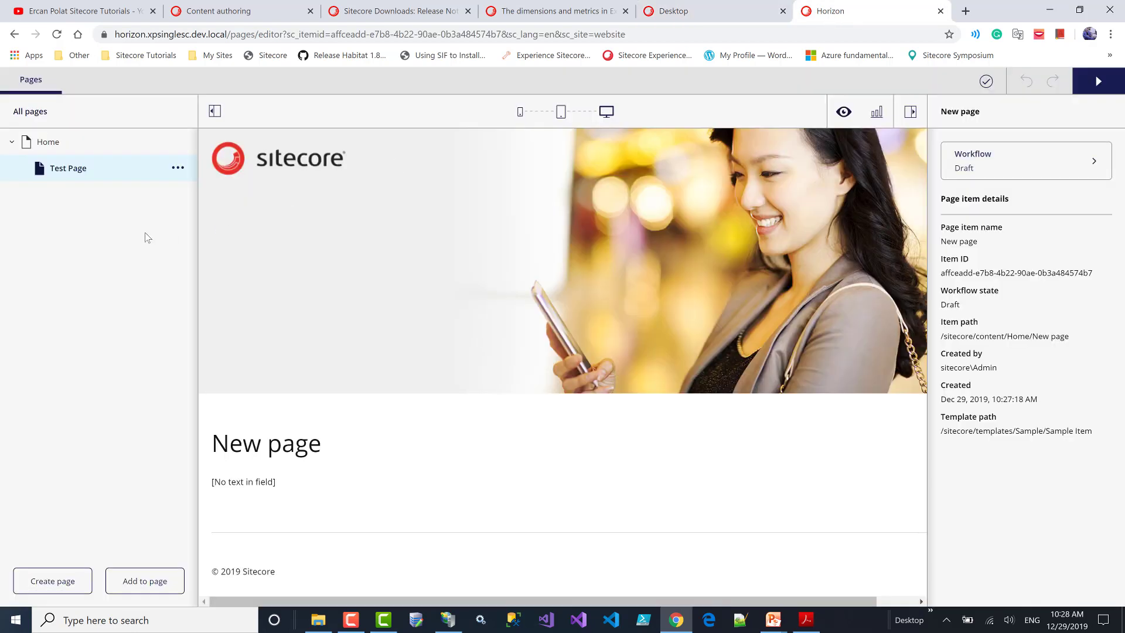
left_click(177, 168)
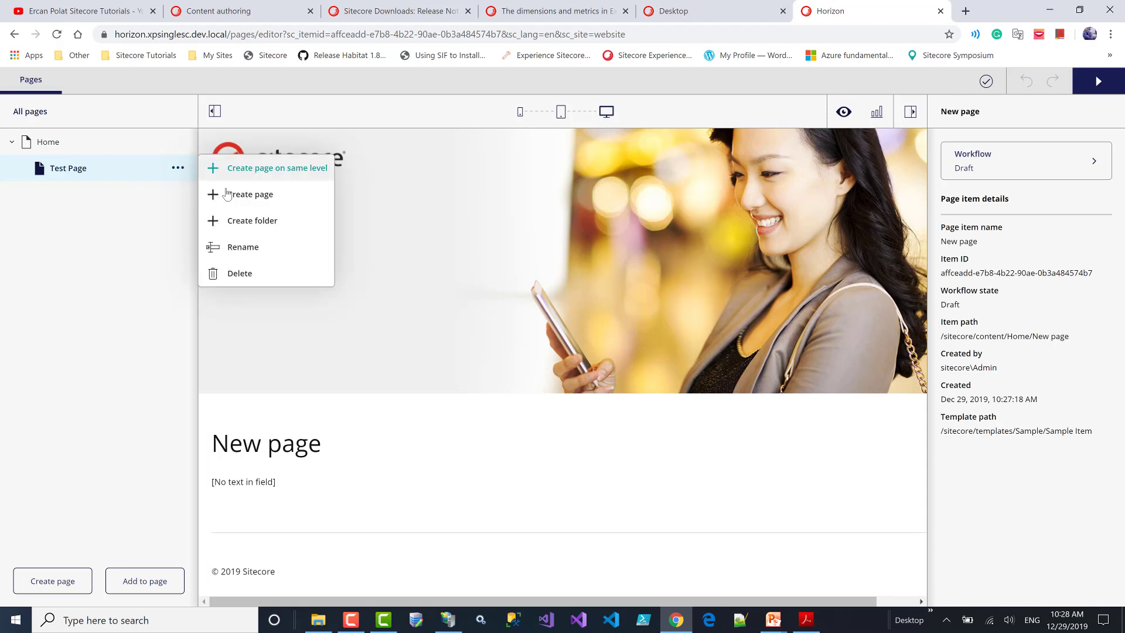
left_click(228, 195)
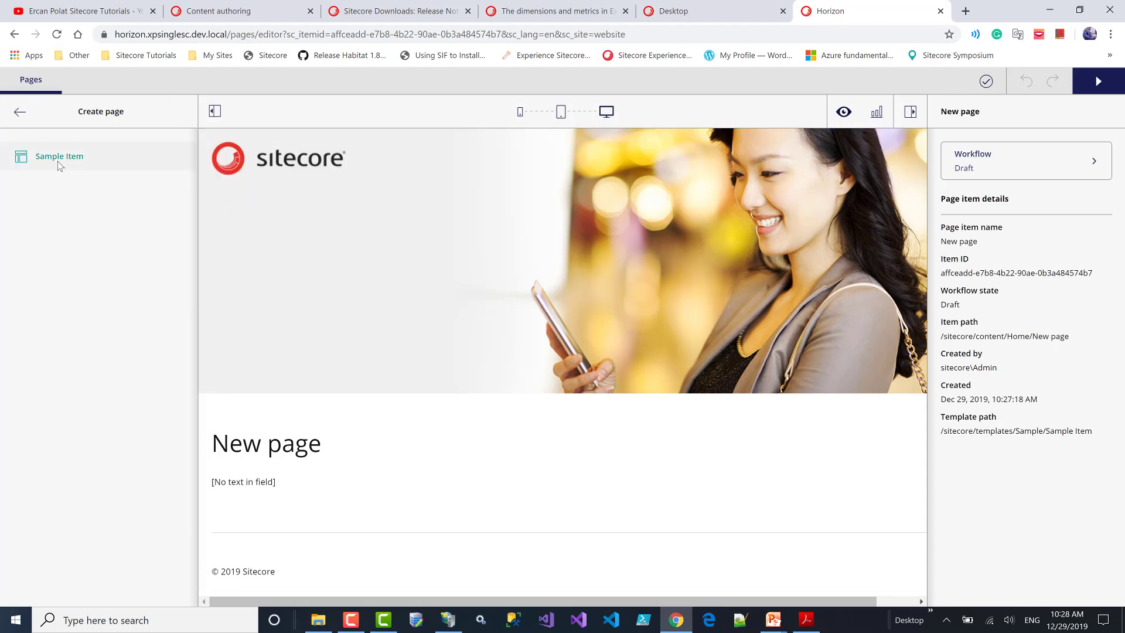
left_click(58, 161)
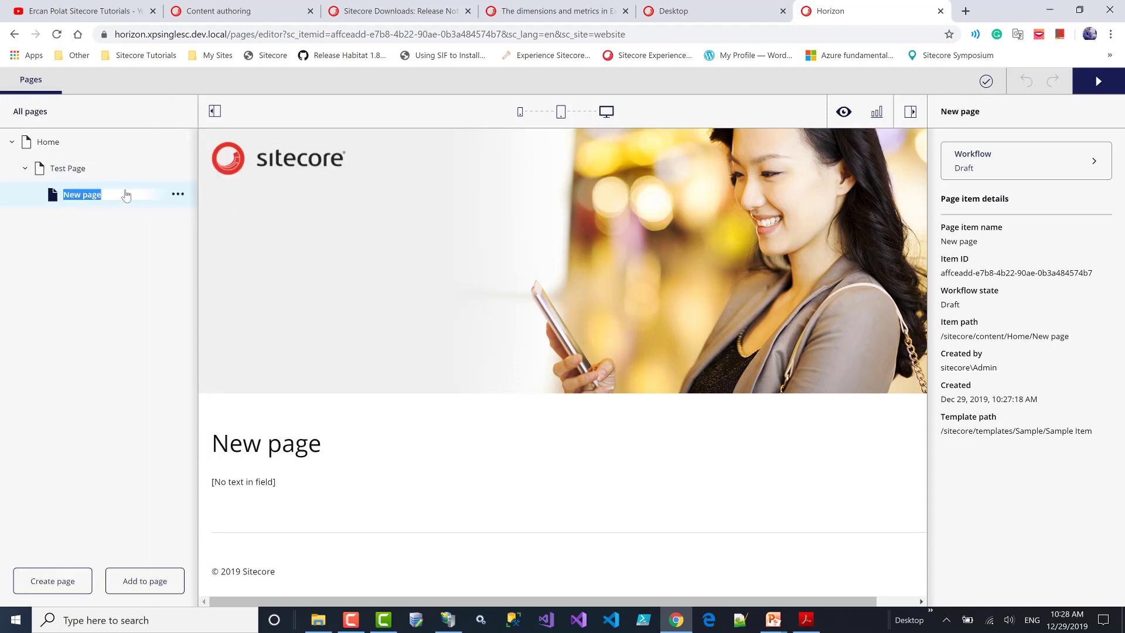
type("Test")
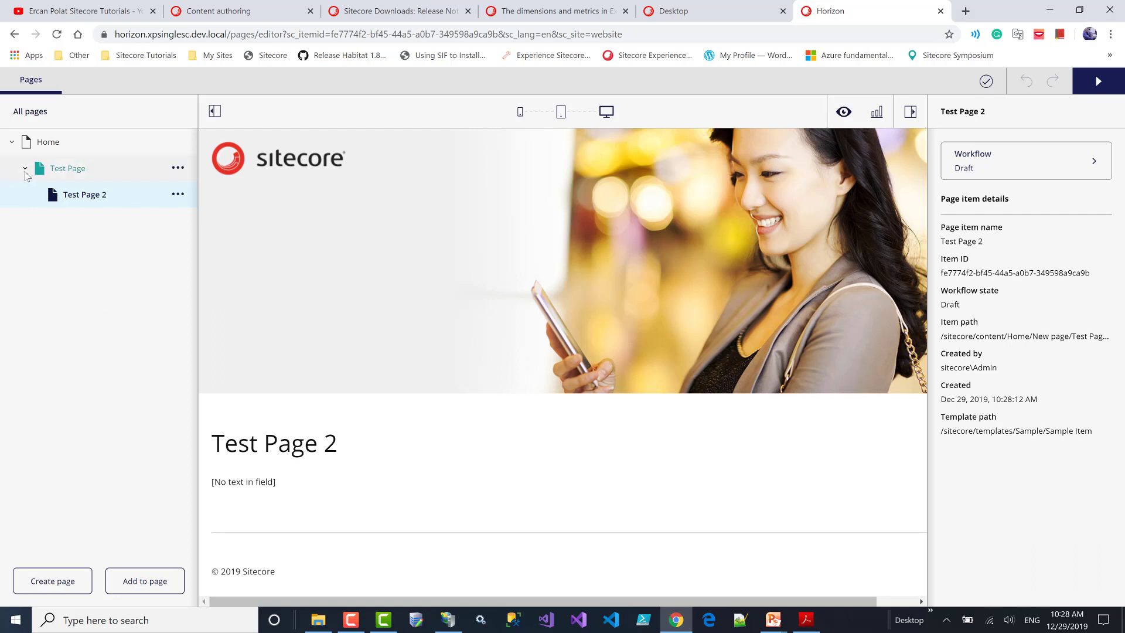
Step: Collapse Test Page and try to create a page on the same level as Home
left_click(25, 168)
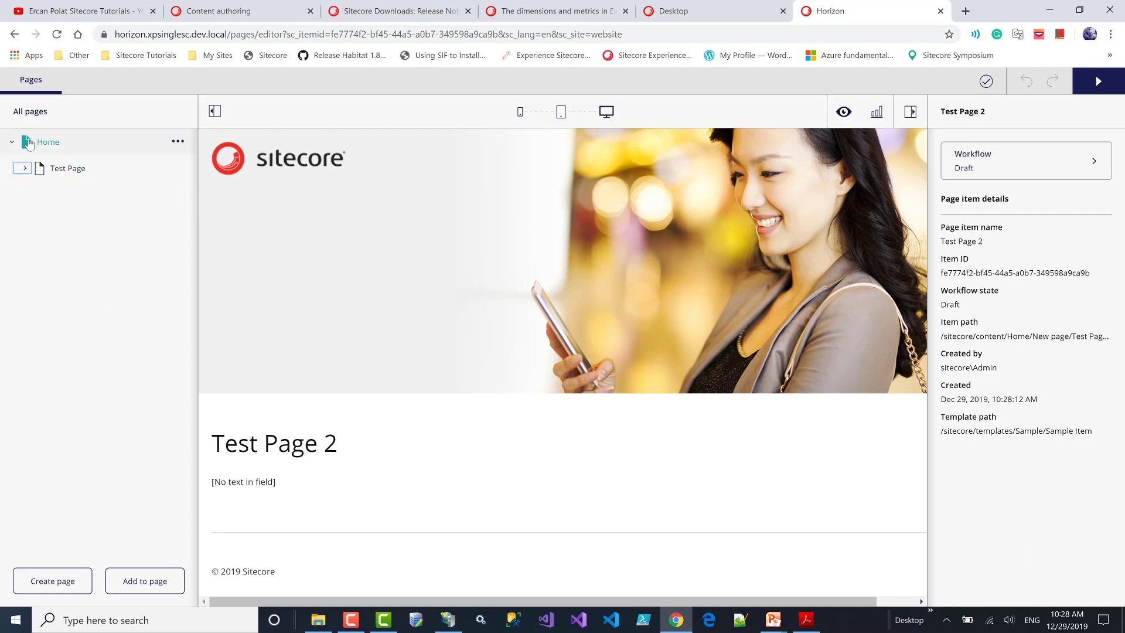
left_click(46, 144)
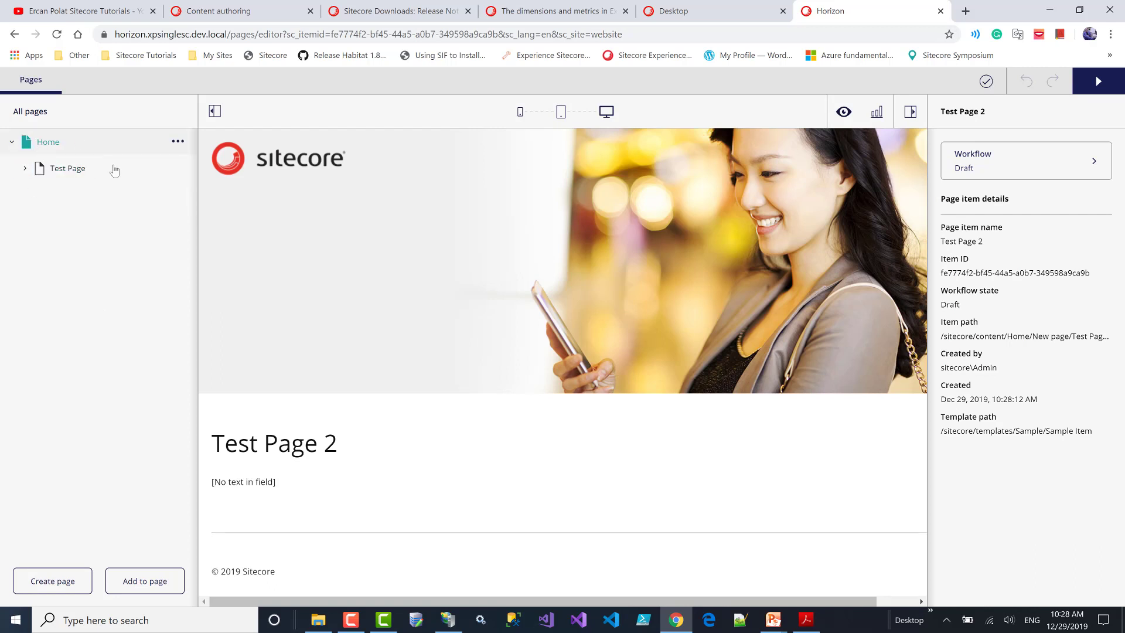
left_click(178, 142)
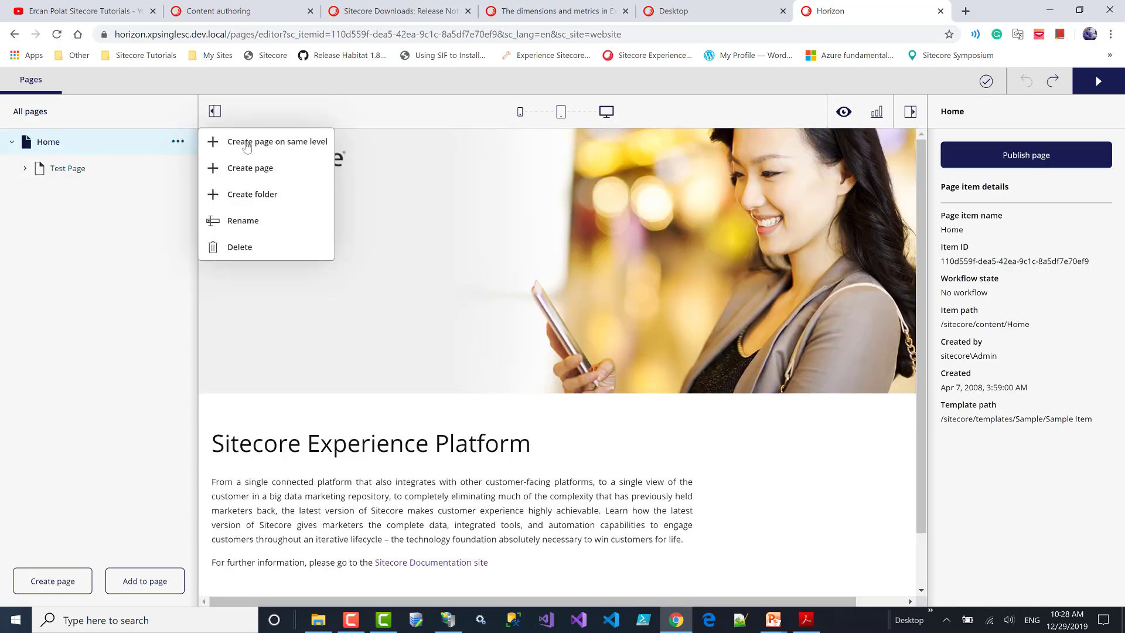
left_click(303, 146)
Step: Examine the Content item, Home's parent, in the Content Editor, and leave page creation in Horizon
left_click(670, 11)
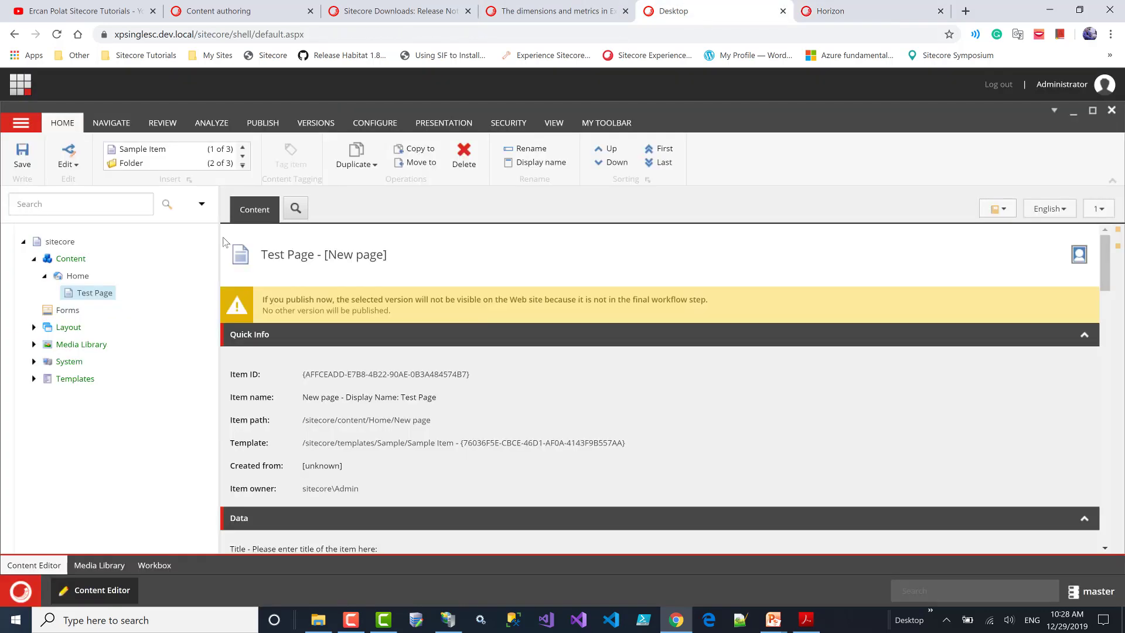
left_click(66, 259)
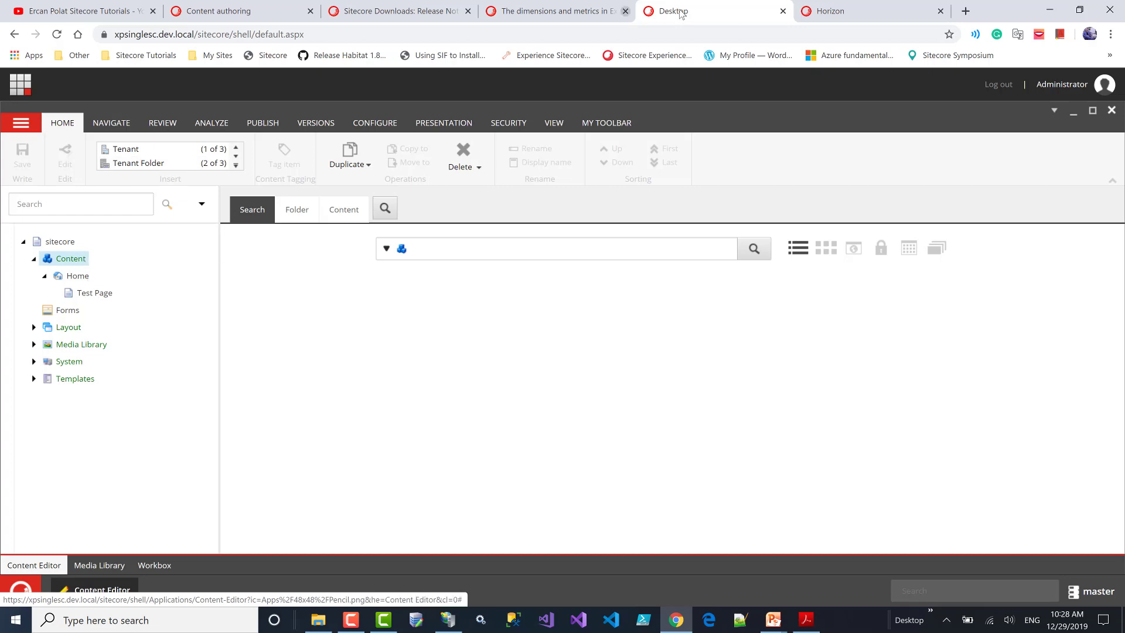
left_click(857, 24)
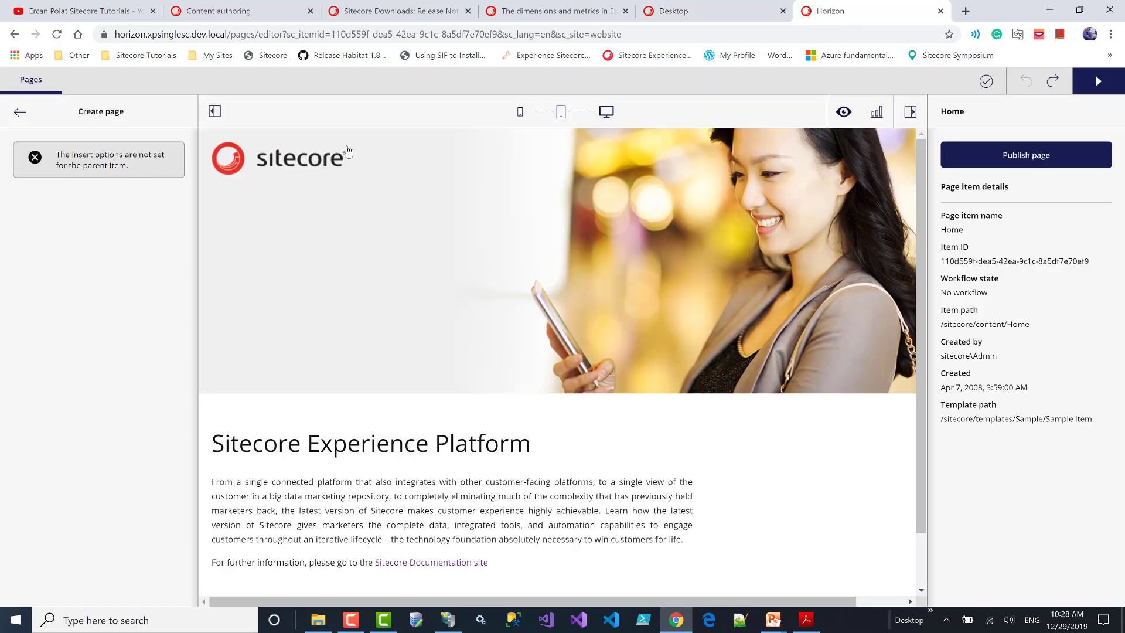
left_click(20, 113)
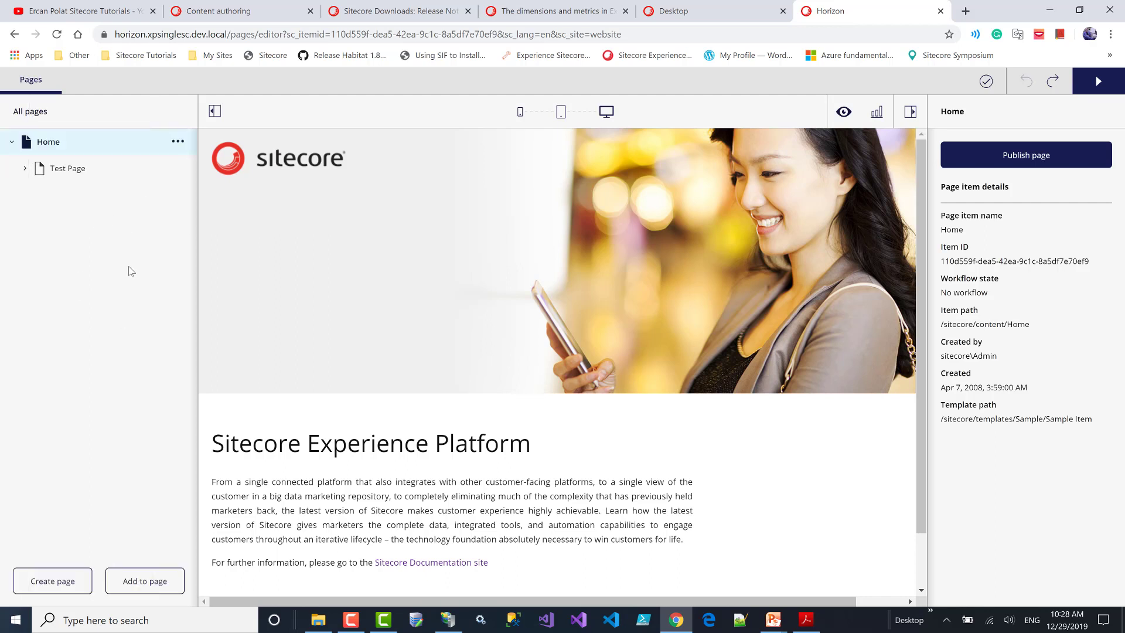
left_click(677, 3)
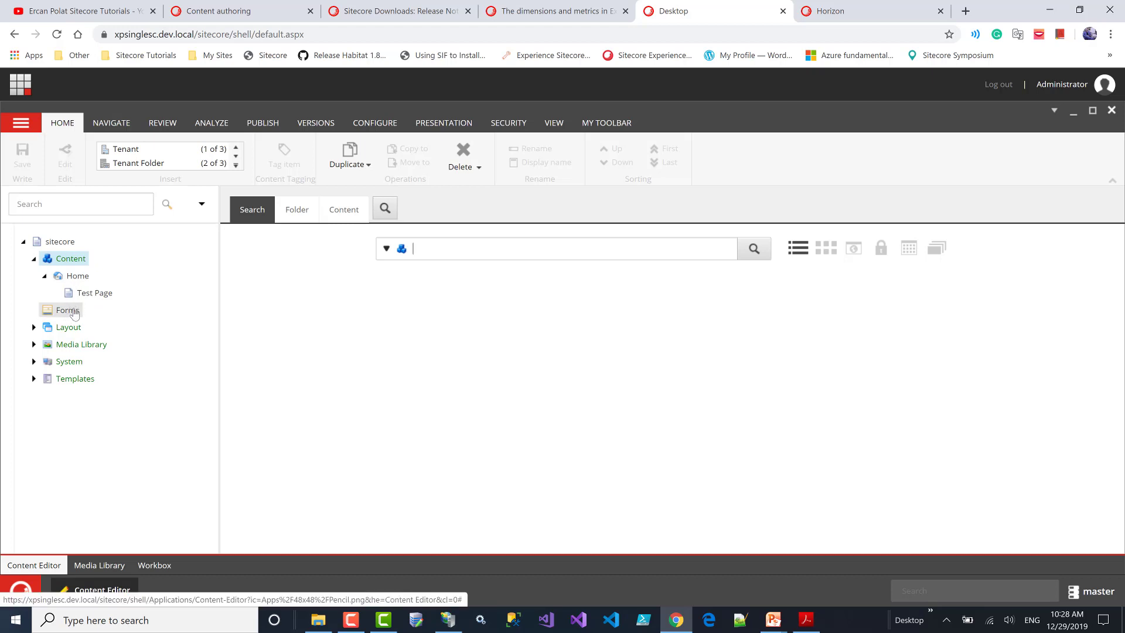
Step: Switch to Horizon and create a folder named Test Folder under Home from the Folder template
left_click(820, 5)
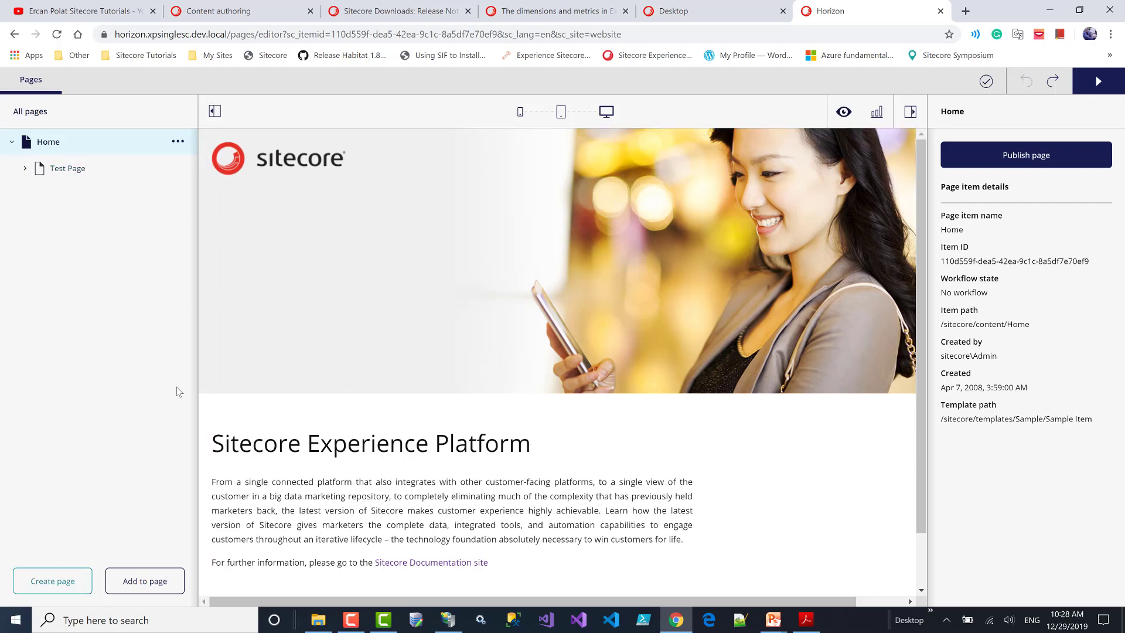
left_click(178, 141)
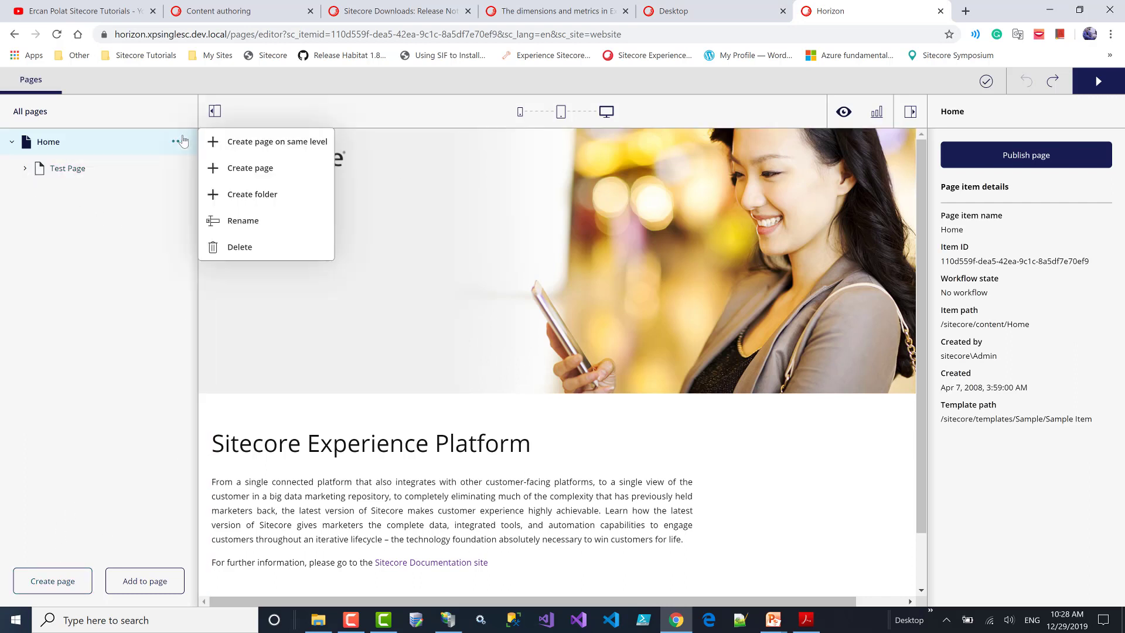
left_click(251, 196)
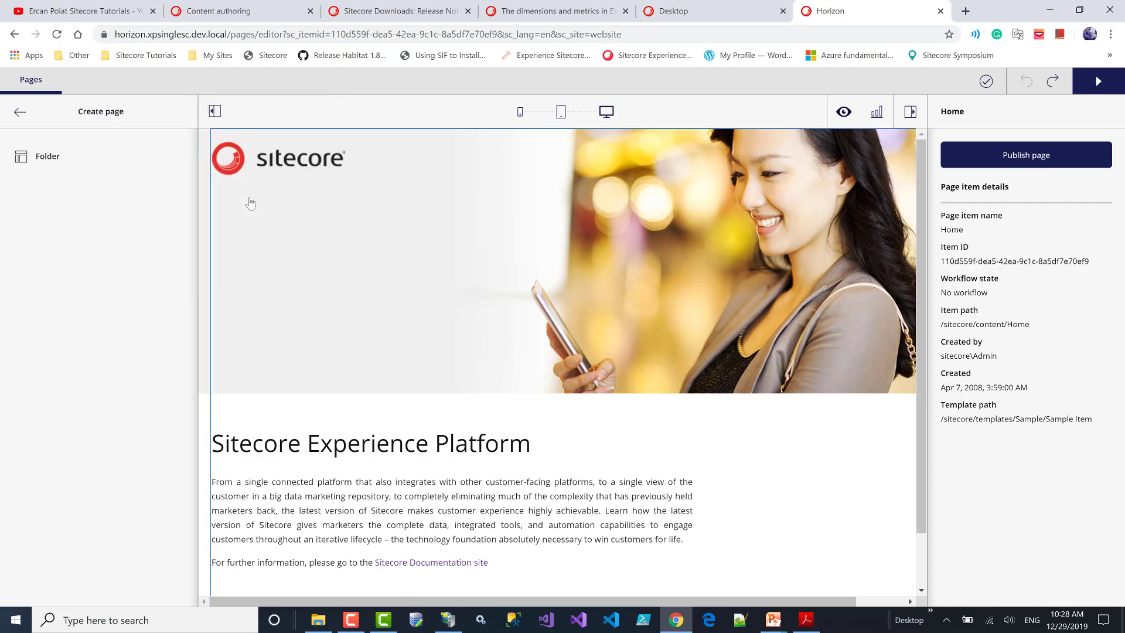
left_click(33, 154)
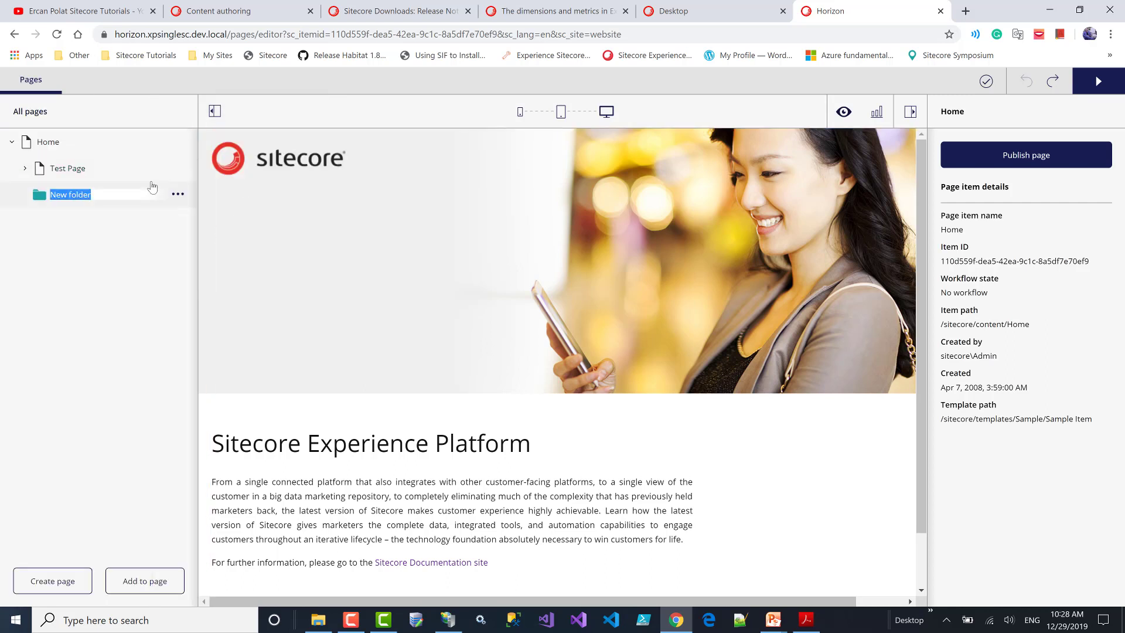
type("Test")
key("Return")
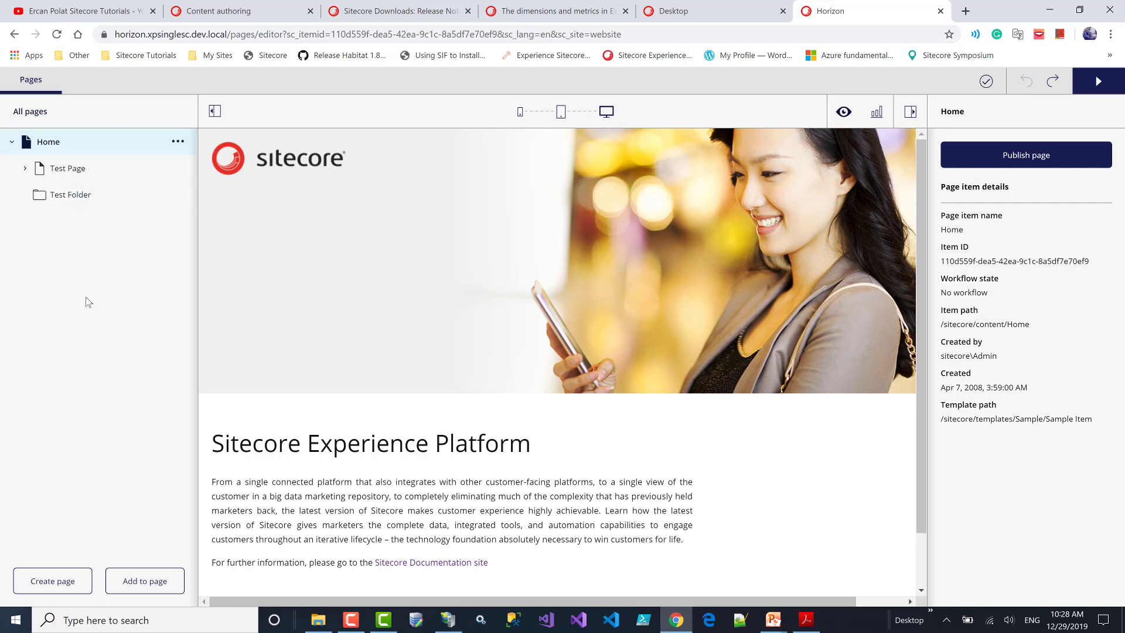
Step: Examine the subpages of Test Page and the actions offered for Test Folder, including page creation
left_click(24, 168)
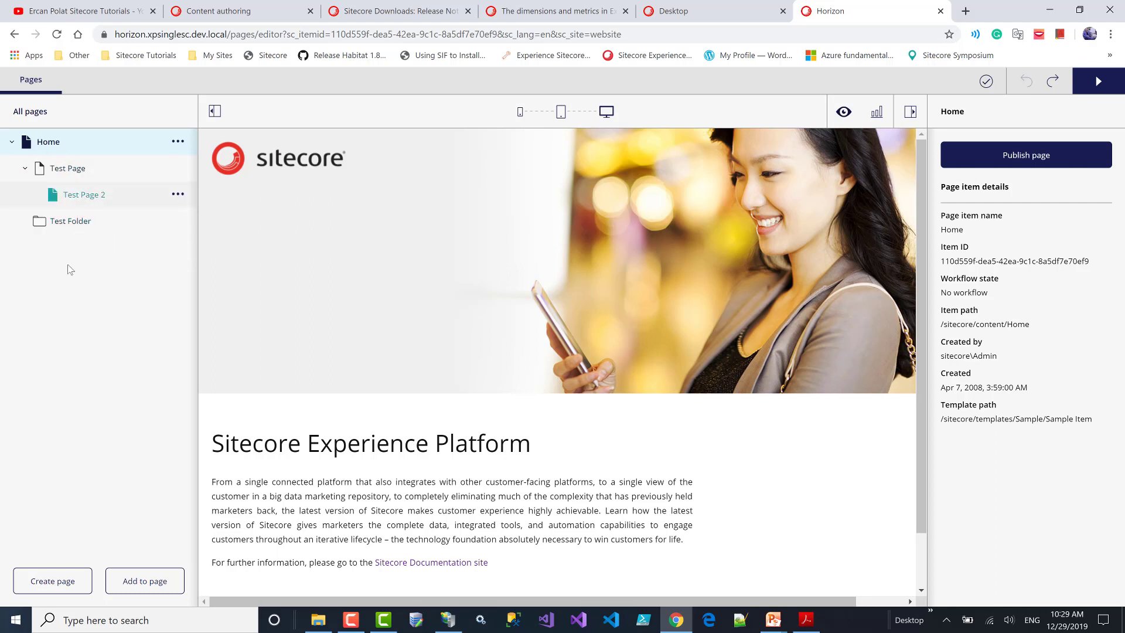
left_click(25, 170)
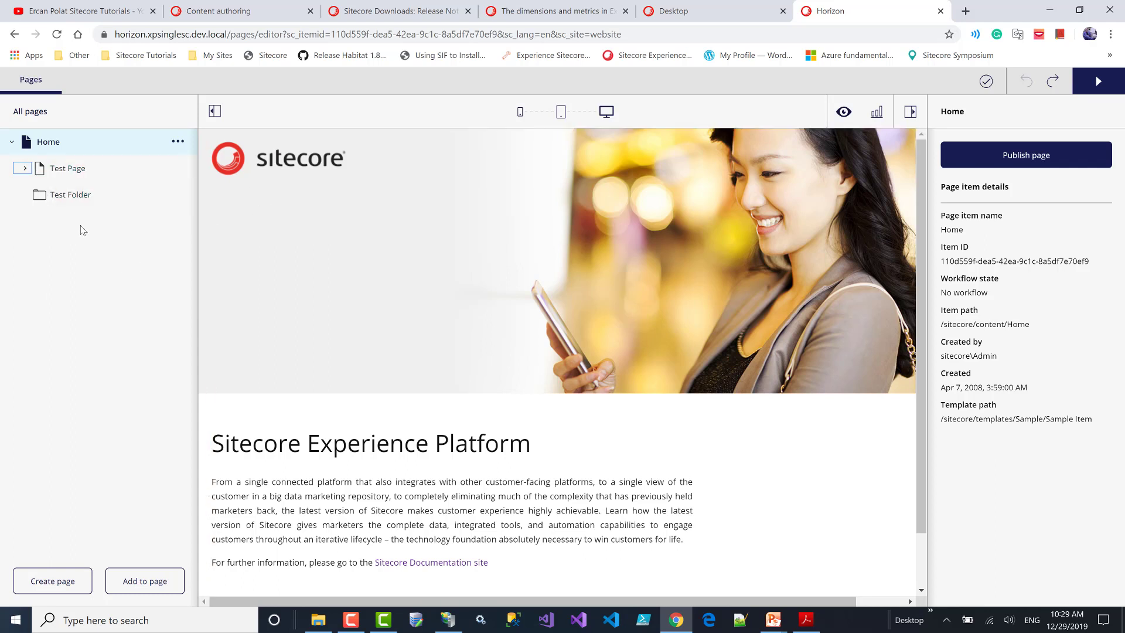
left_click(74, 201)
left_click(177, 195)
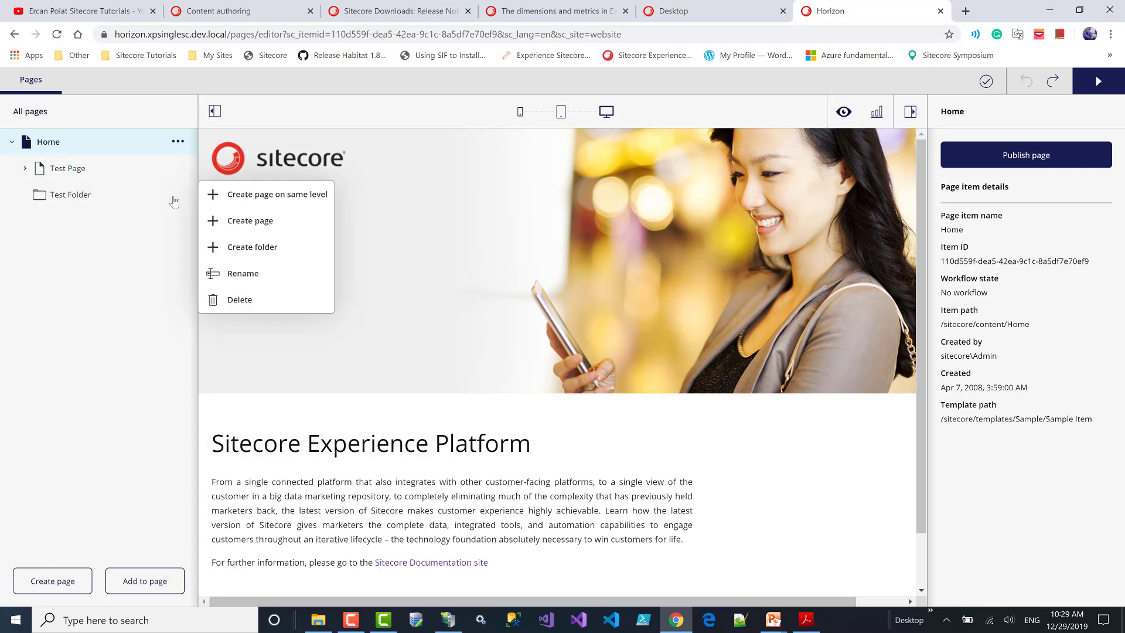
left_click(256, 229)
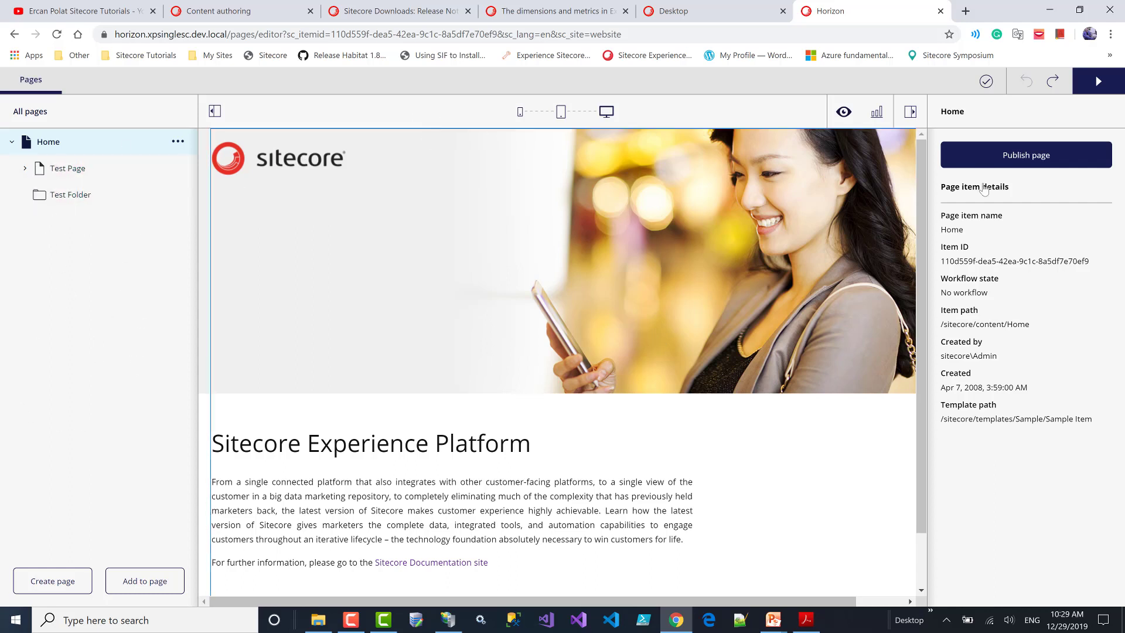
Step: Open Test Page 2 under Test Page and add a Sample Rendering to its content area
left_click(26, 169)
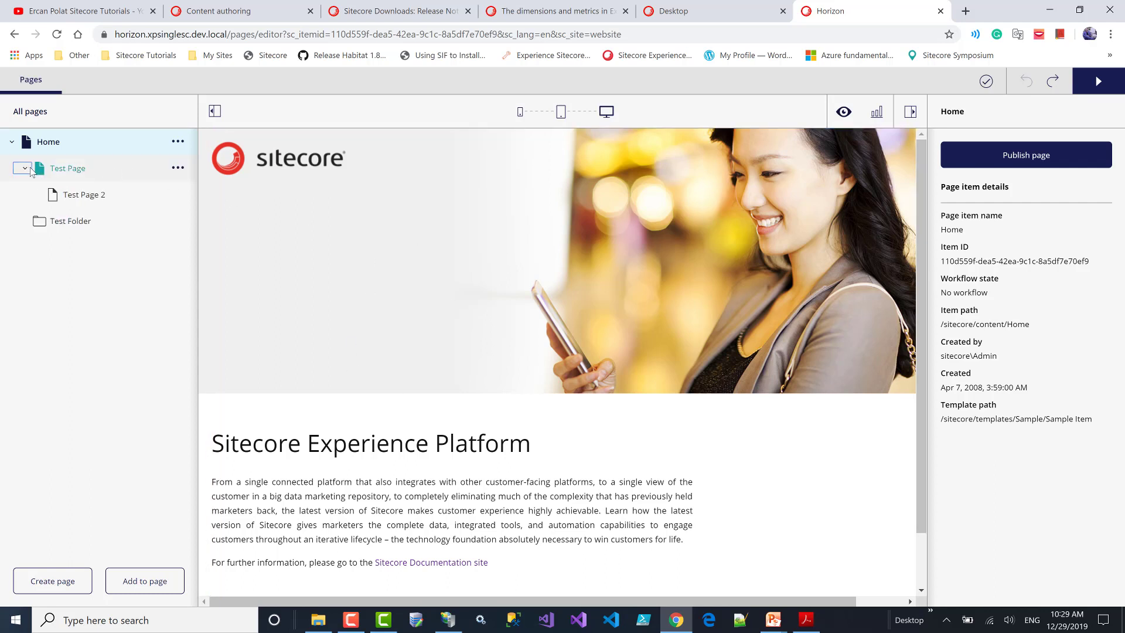
left_click(72, 196)
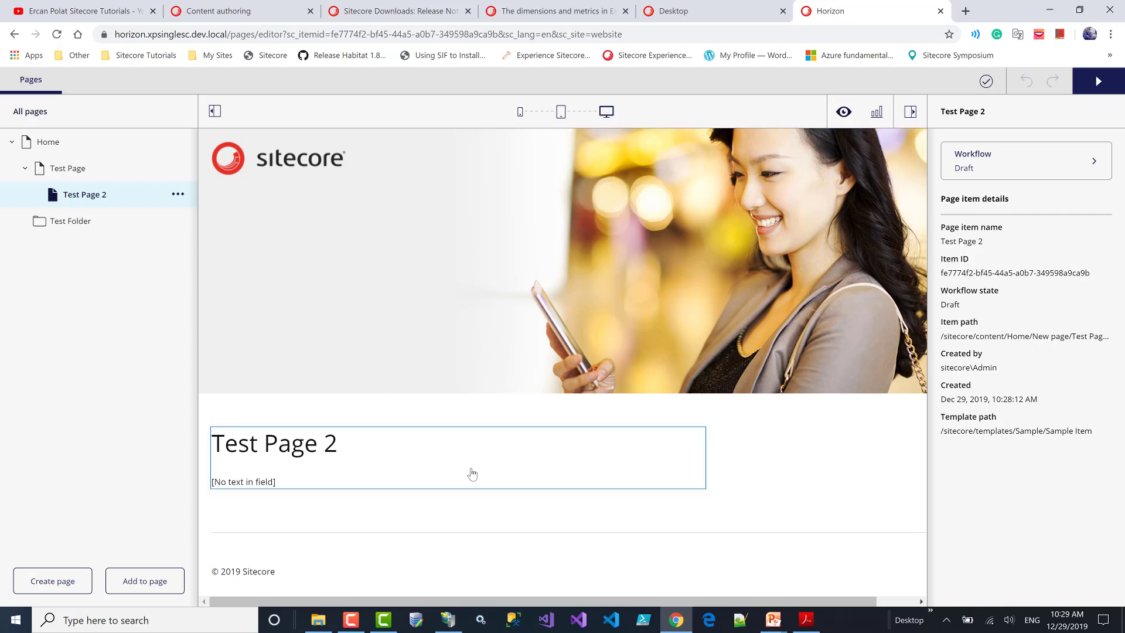
left_click(266, 450)
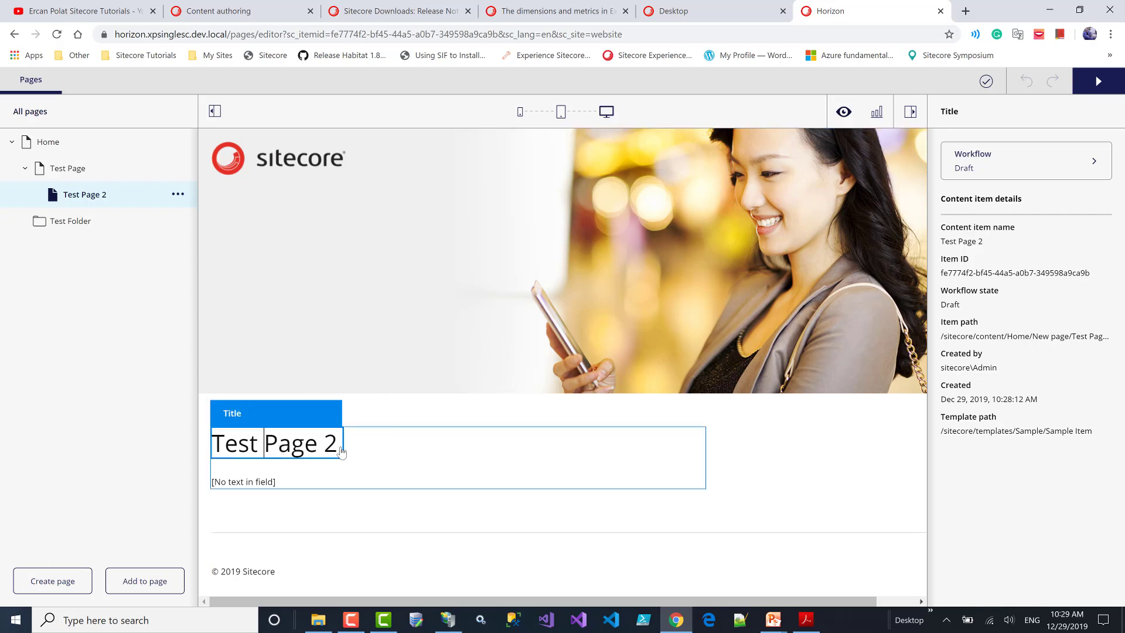
left_click(143, 587)
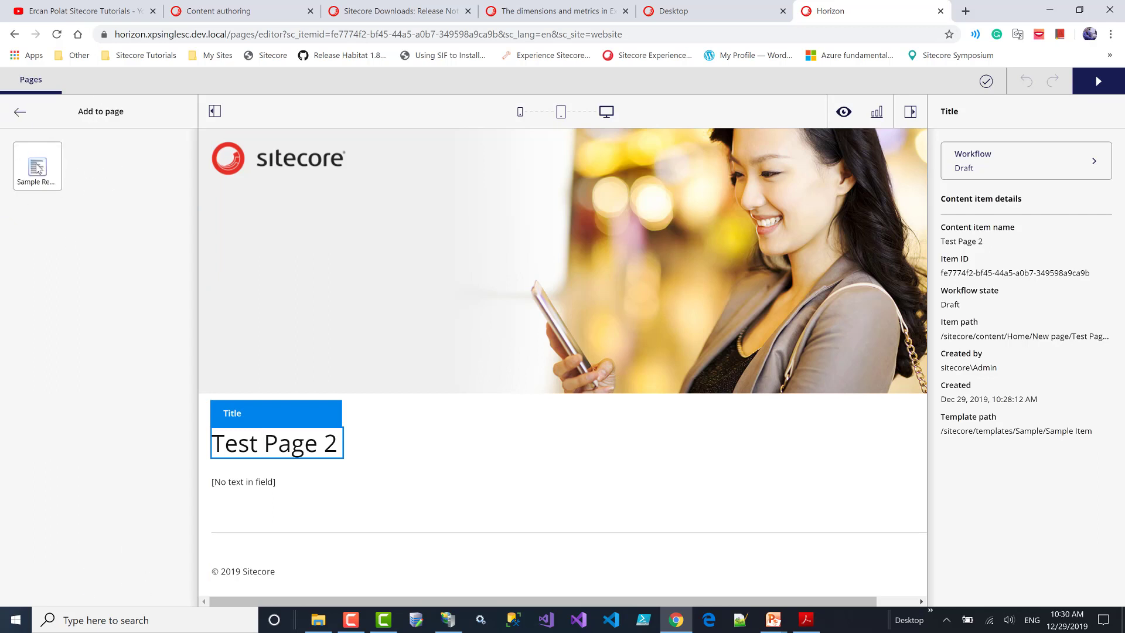
left_click_drag(39, 166, 452, 474)
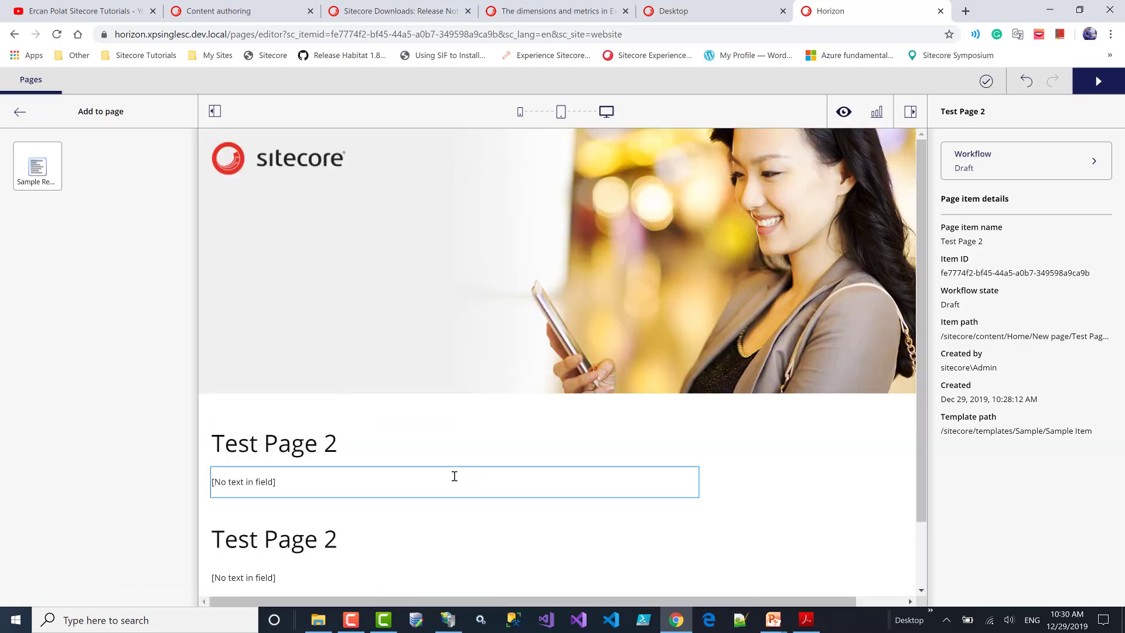
Step: In the lower rendering, set the title to "Test Page Title 2" and enter the text "sfsdf sfsdfs afafdd"
scroll(315, 532, "down", 1)
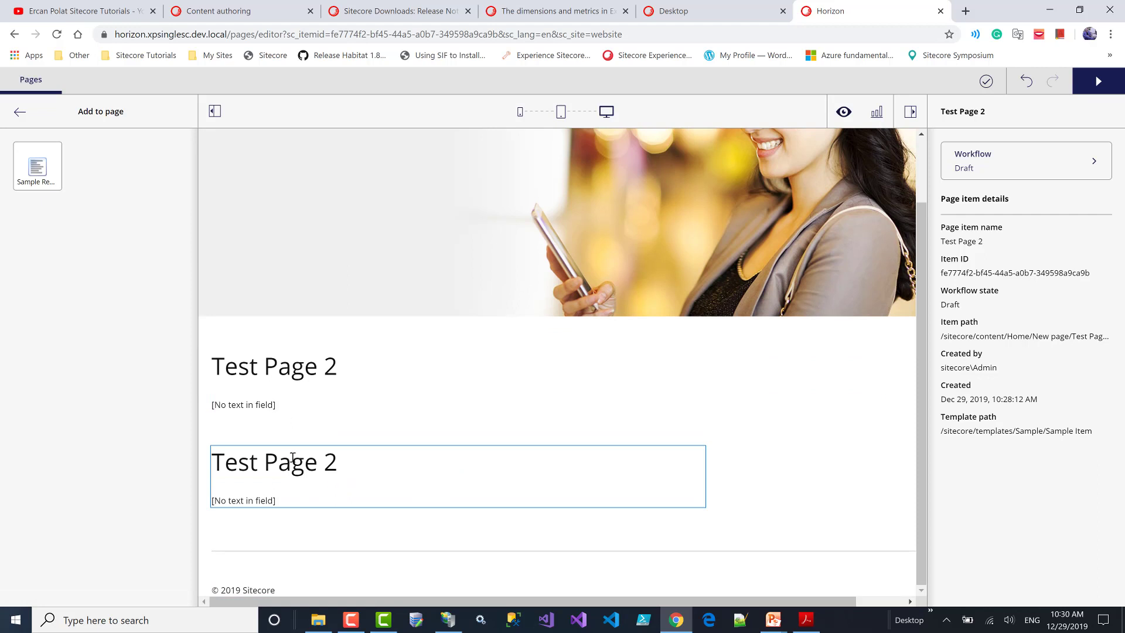
left_click(252, 384)
left_click(266, 469)
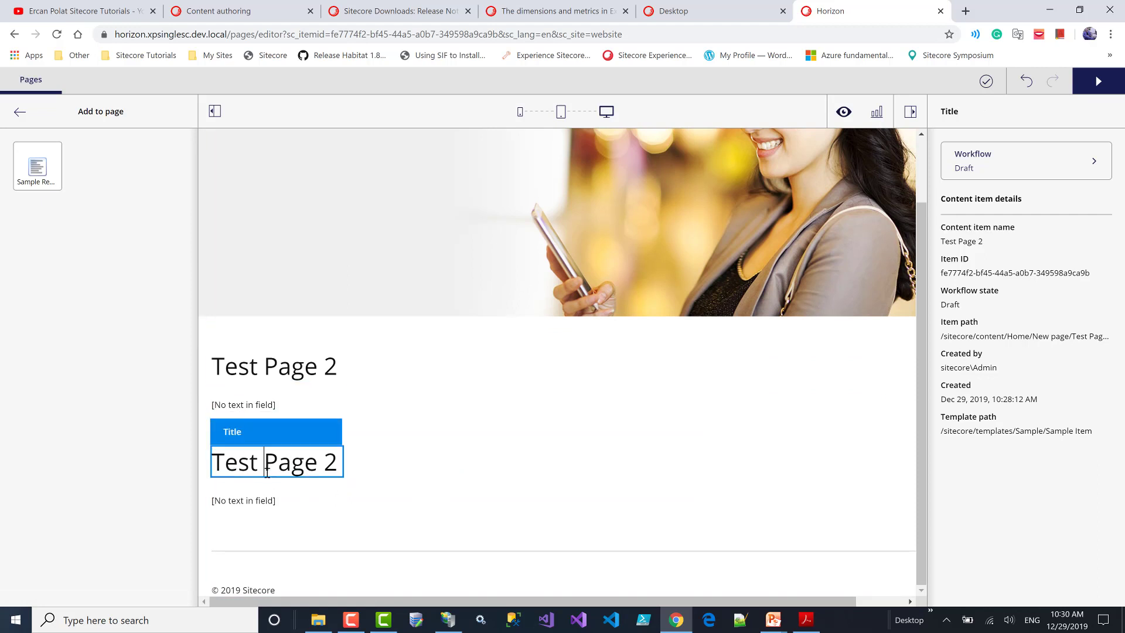
left_click(337, 462)
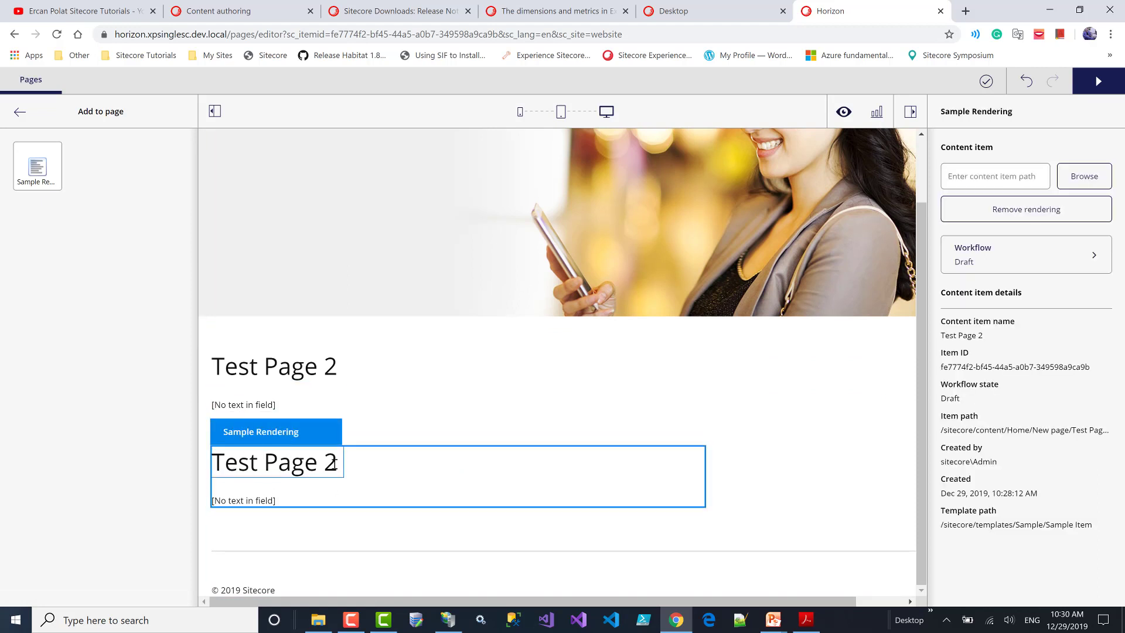
left_click(334, 463)
left_click_drag(334, 463, 188, 393)
type("Te")
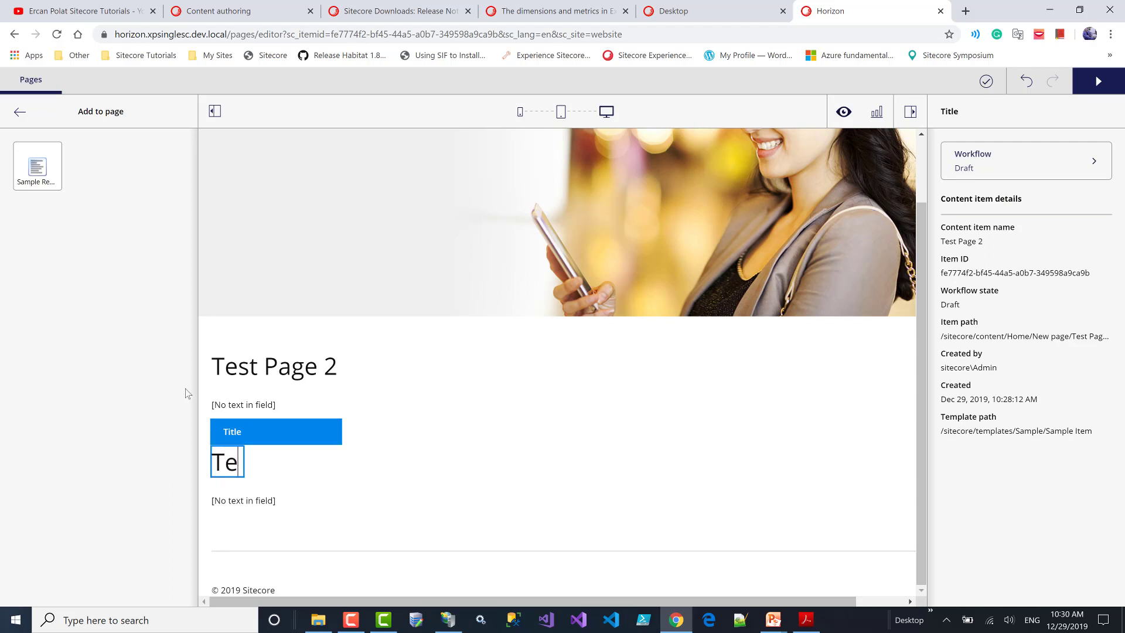
type("st Page ")
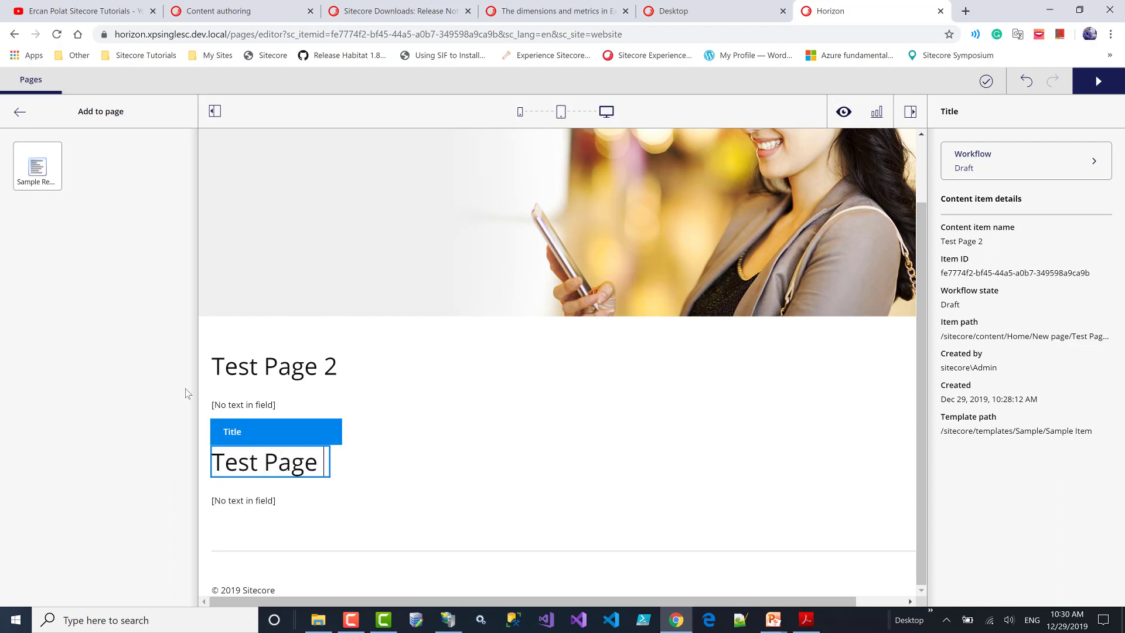
type("Title 2")
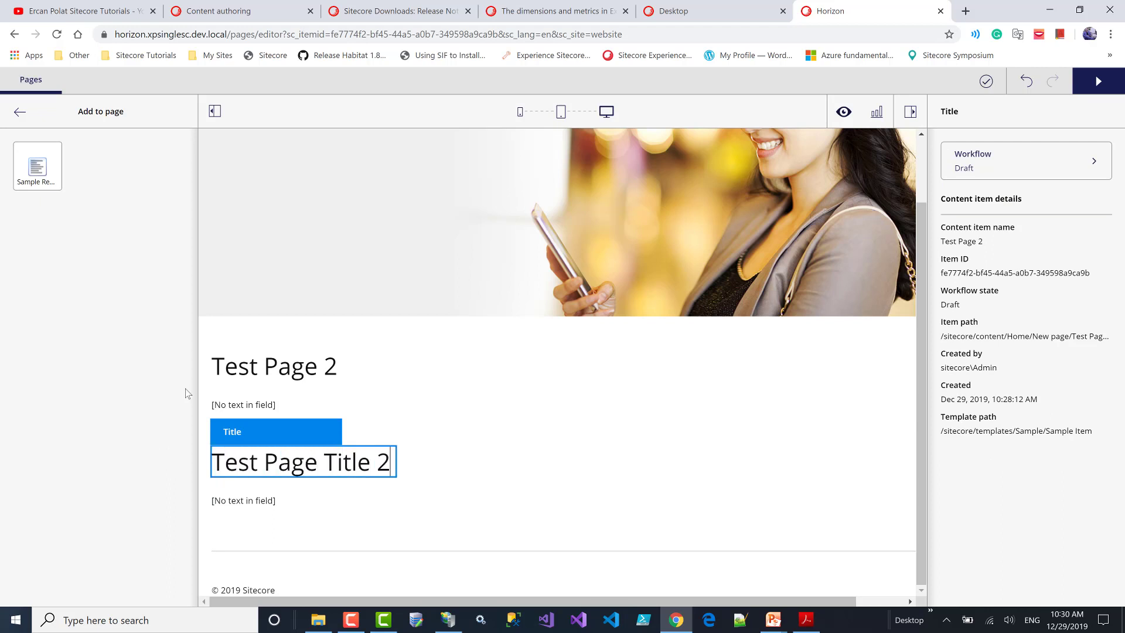
left_click(235, 502)
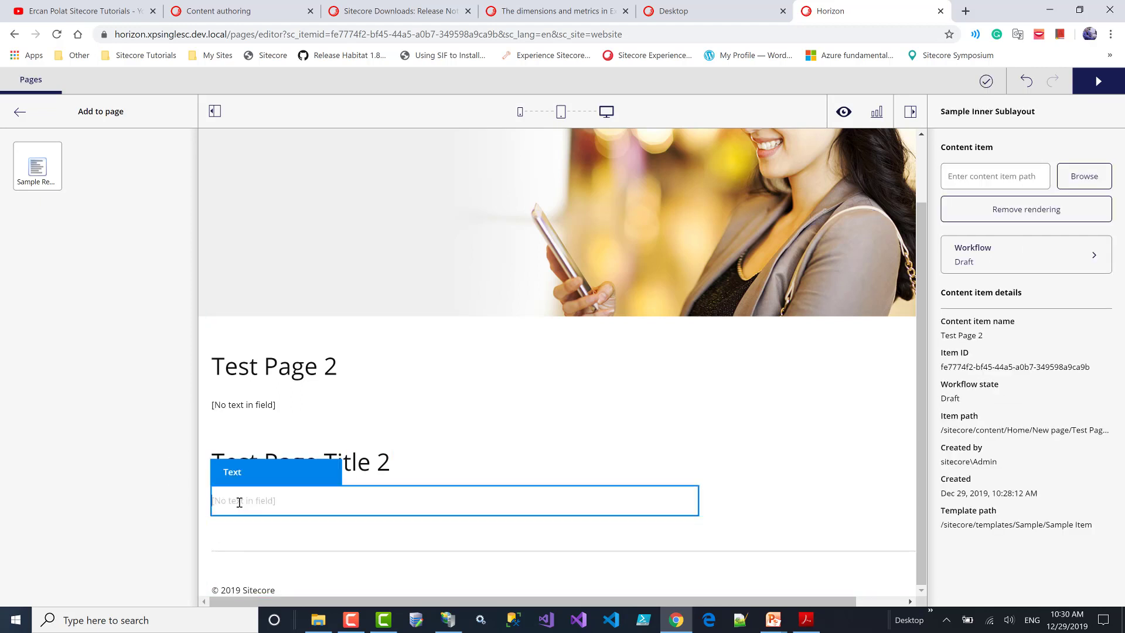
type("sfsdf sfsdfs afafdd")
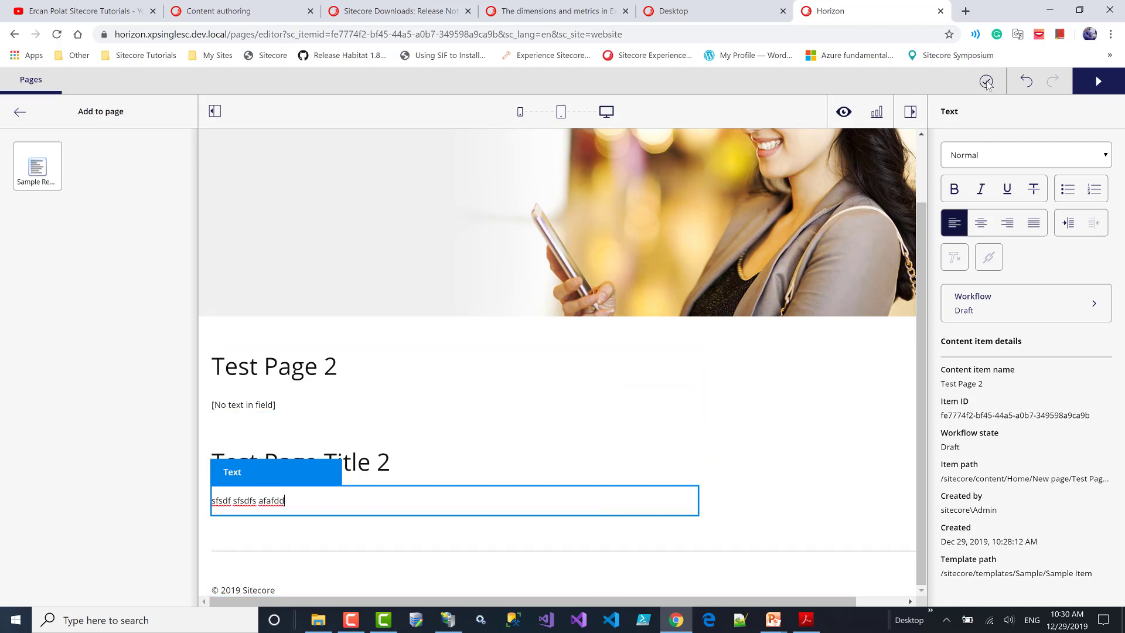
Step: Switch to the Content Editor and check the title and text fields of Test Page 2 under Test Page
left_click(701, 13)
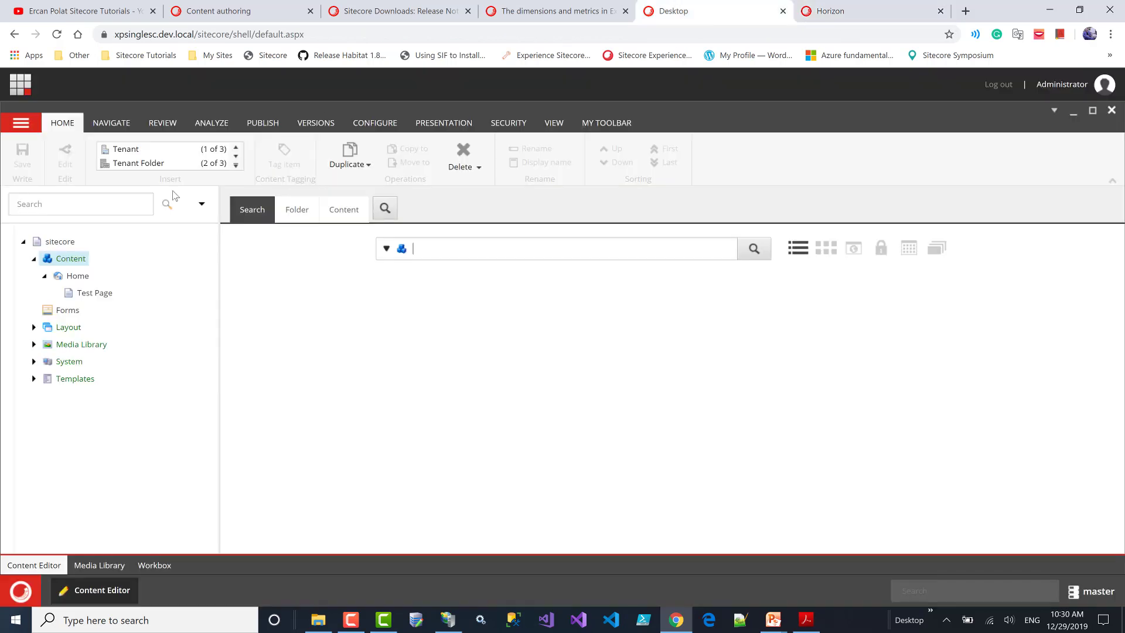
left_click(52, 278)
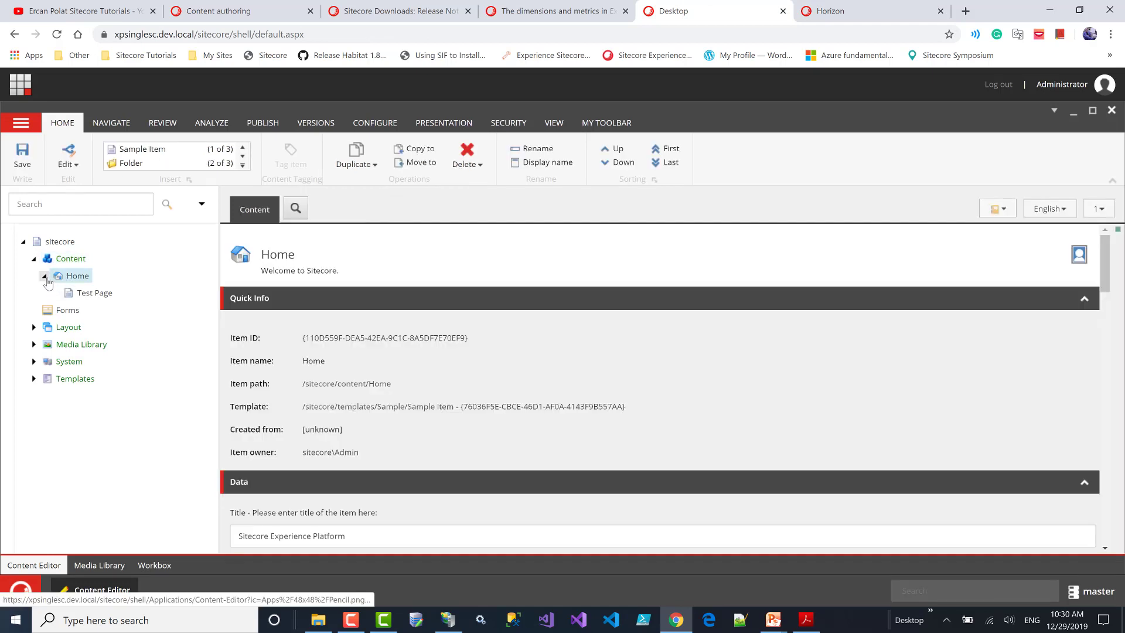
left_click(55, 293)
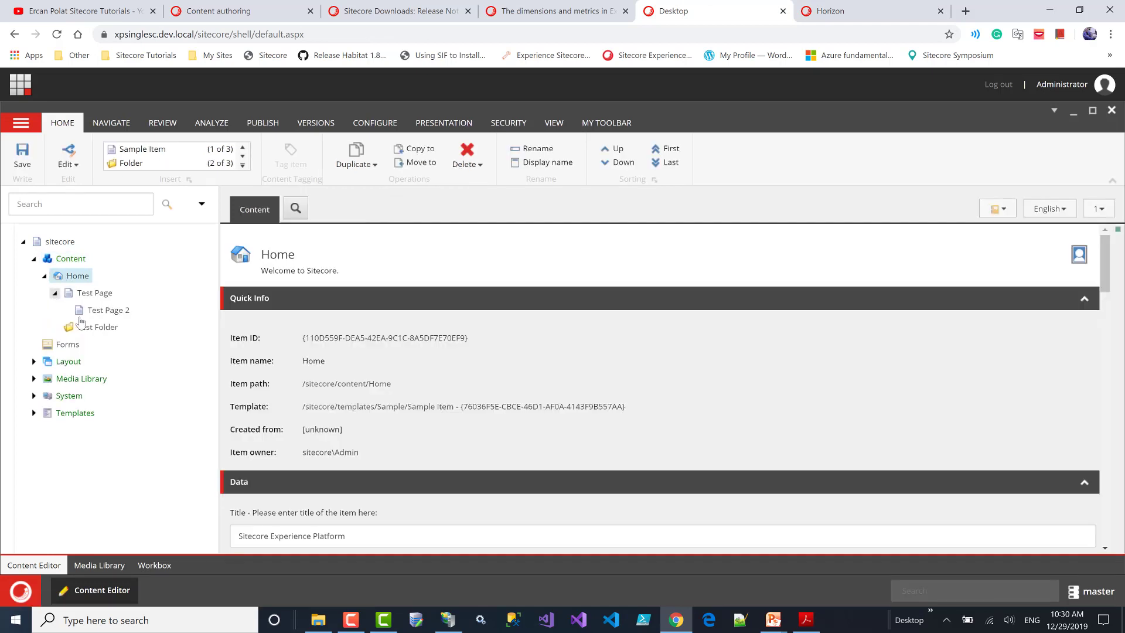
left_click(93, 310)
scroll(542, 385, "down", 3)
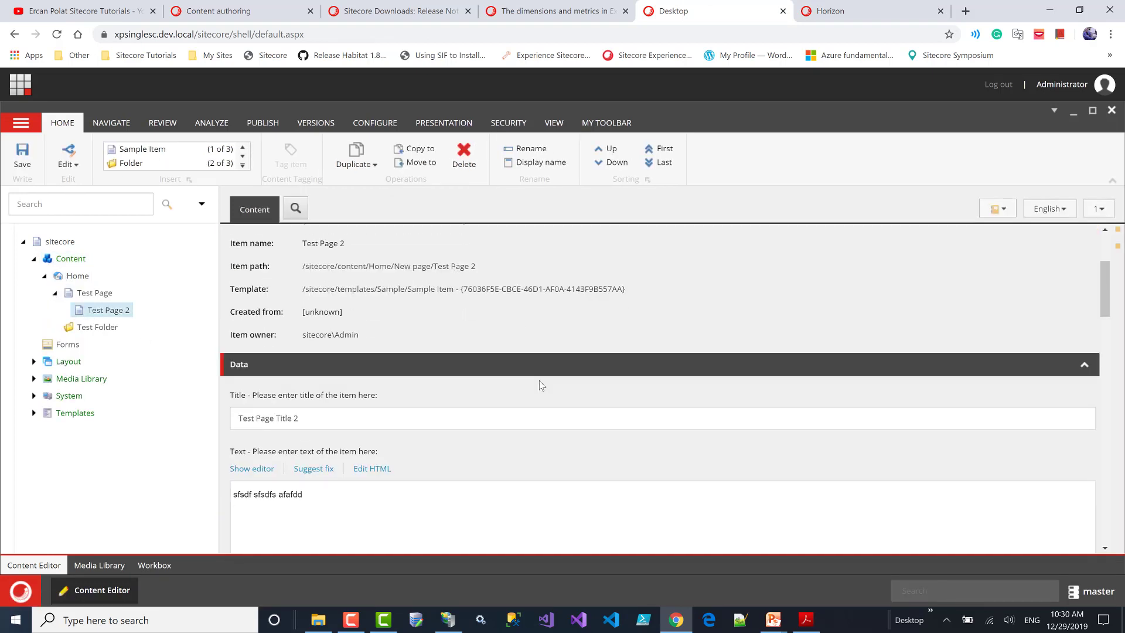
scroll(541, 384, "down", 3)
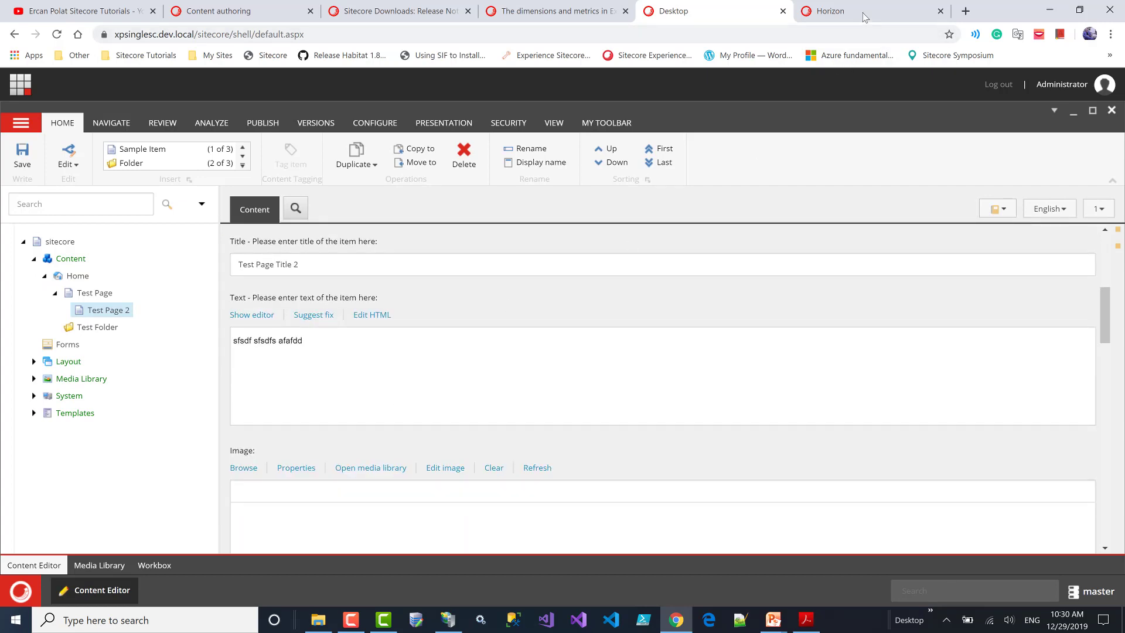
Step: Return to Horizon, leave adding components, and submit Test Page 2 in its workflow with the comment "Test"
left_click(863, 13)
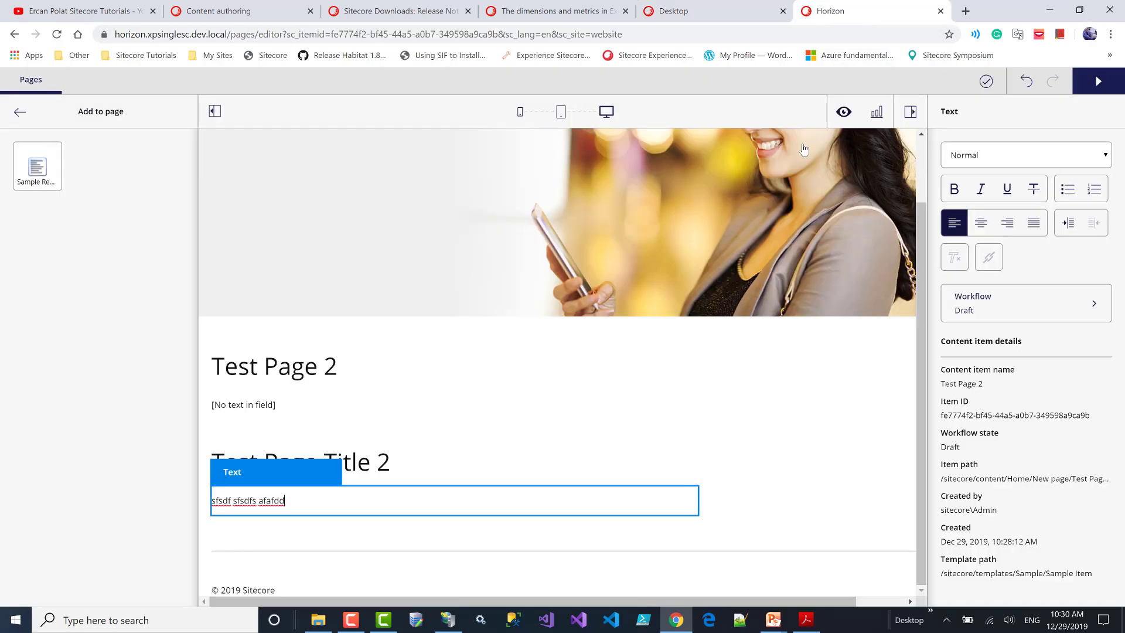
left_click(777, 346)
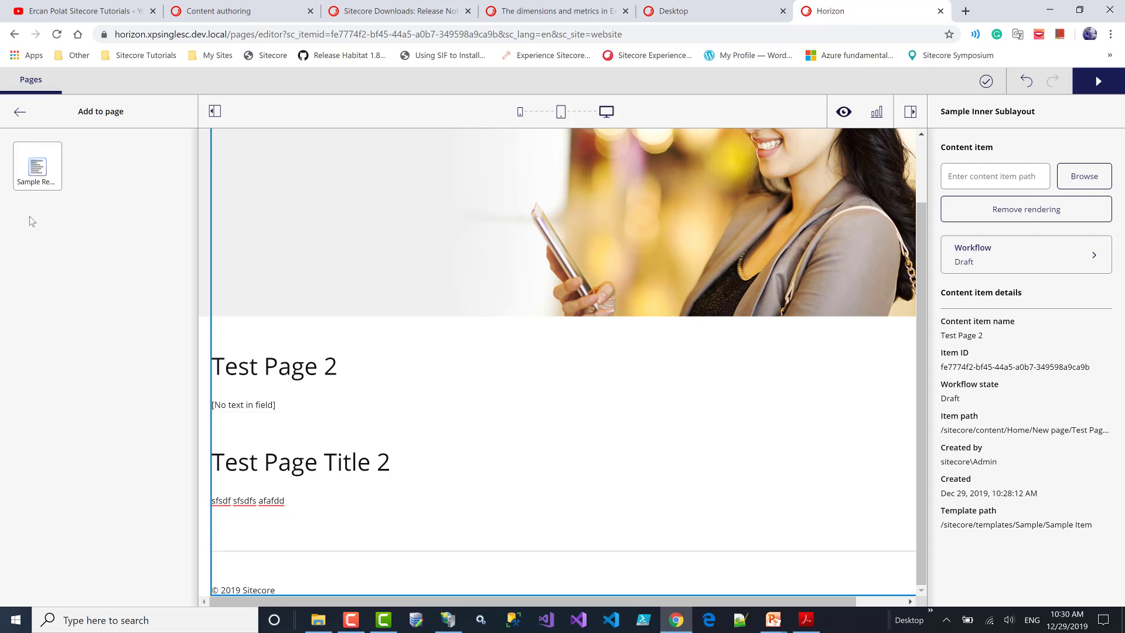
left_click(17, 116)
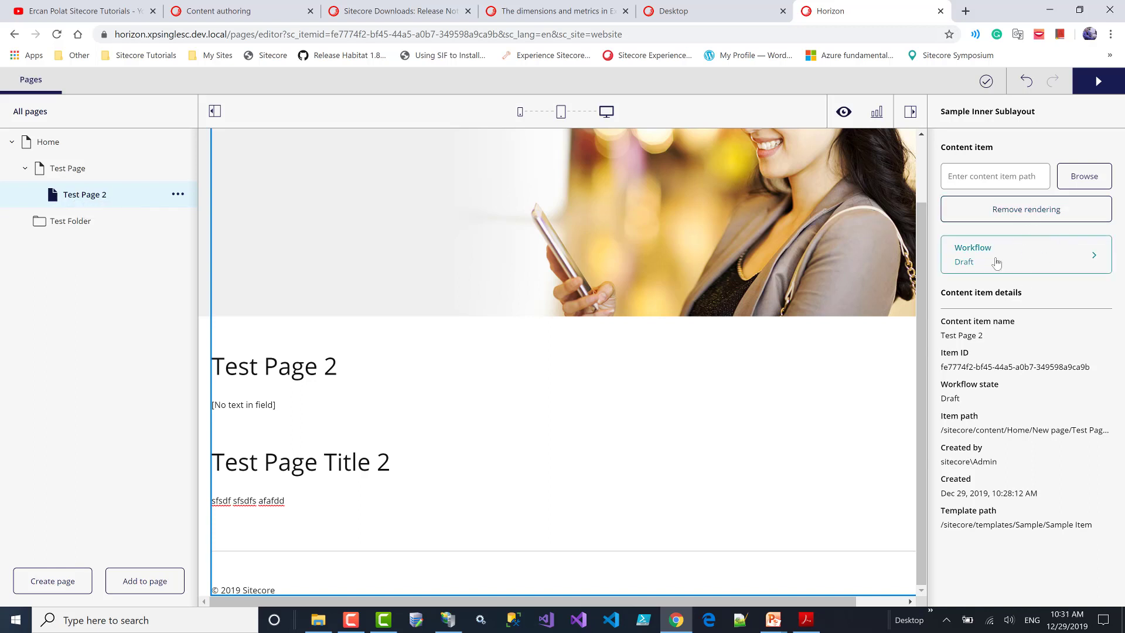
left_click(1075, 260)
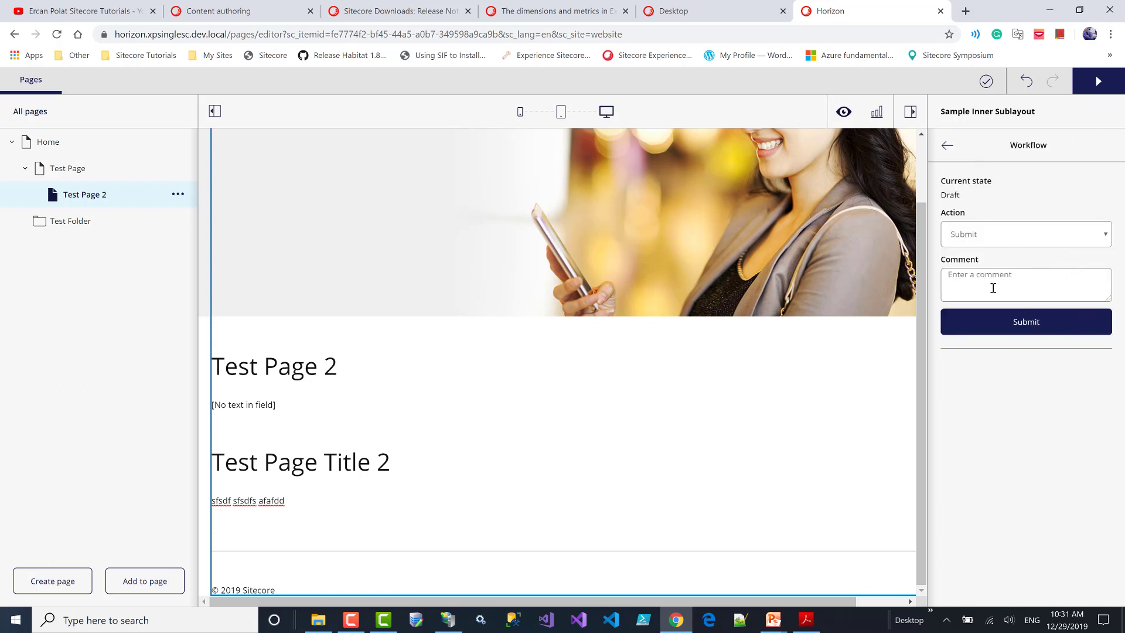
left_click(993, 288)
type("Test")
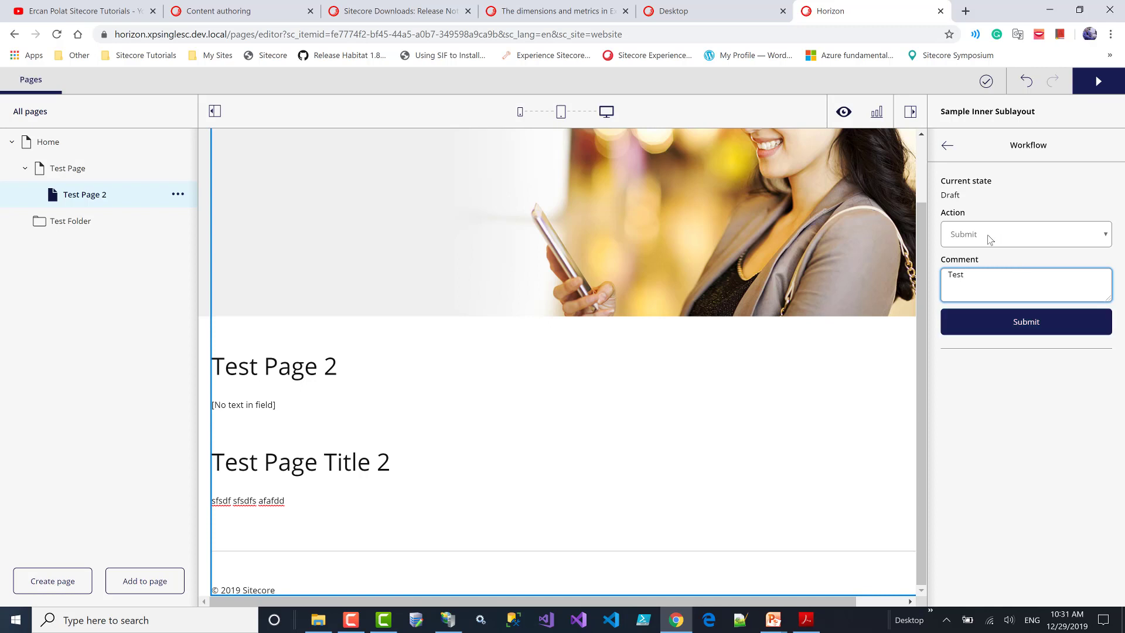
left_click(1026, 324)
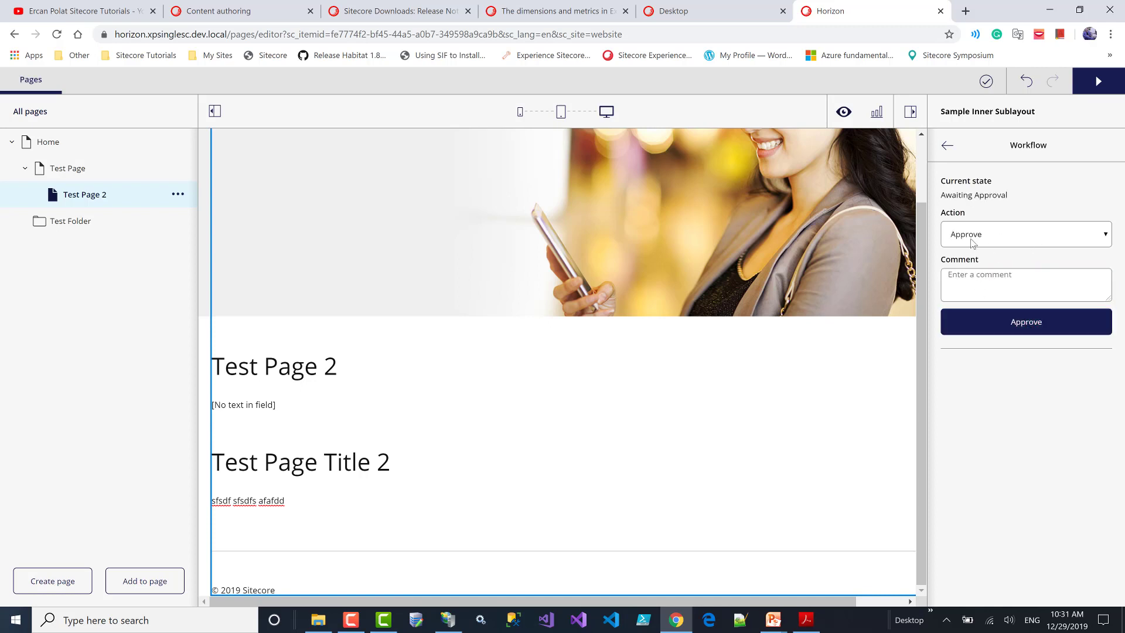
Step: Approve Test Page 2 in the workflow with the comment "Test"
left_click(972, 287)
type("Test")
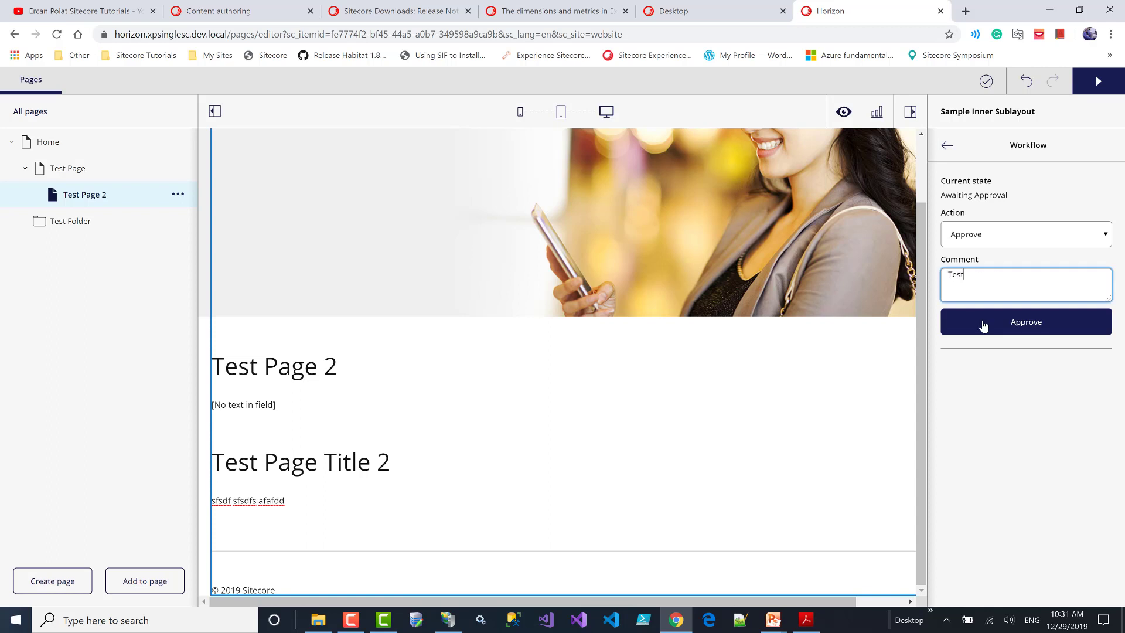
left_click(983, 326)
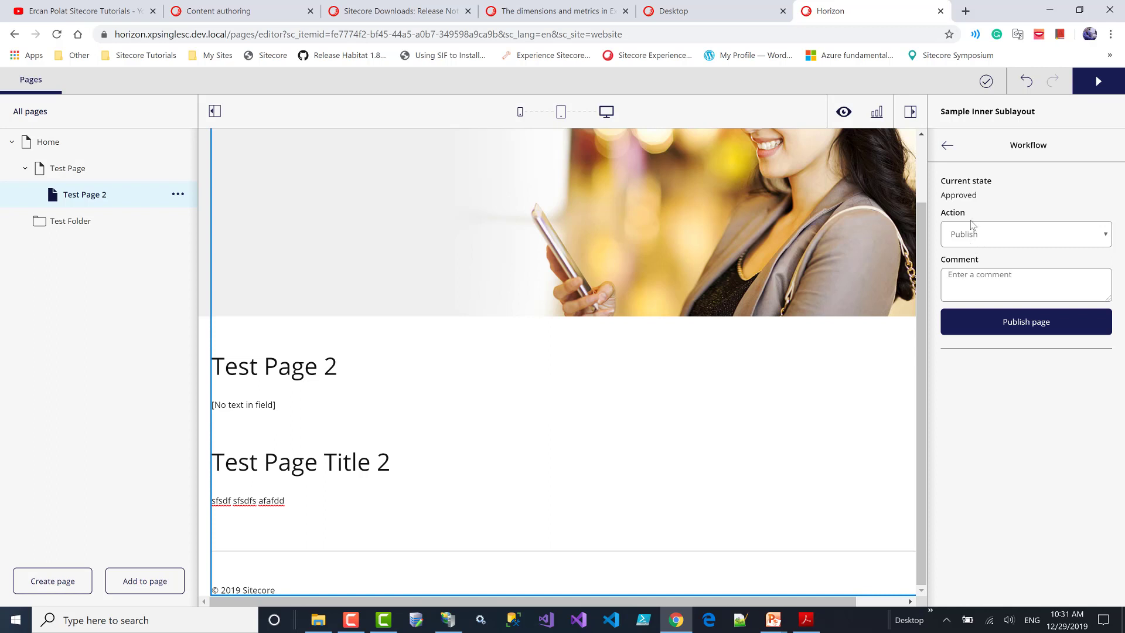
Step: Publish the approved Test Page 2 from its workflow and return to the content item details
left_click_drag(979, 195, 950, 194)
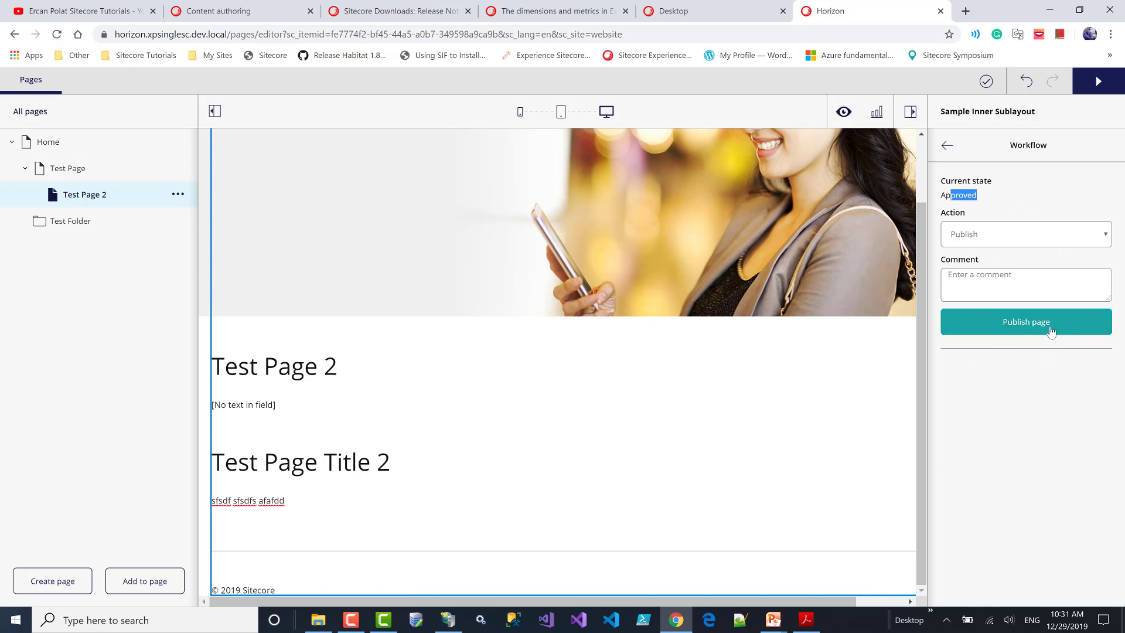
left_click(1021, 330)
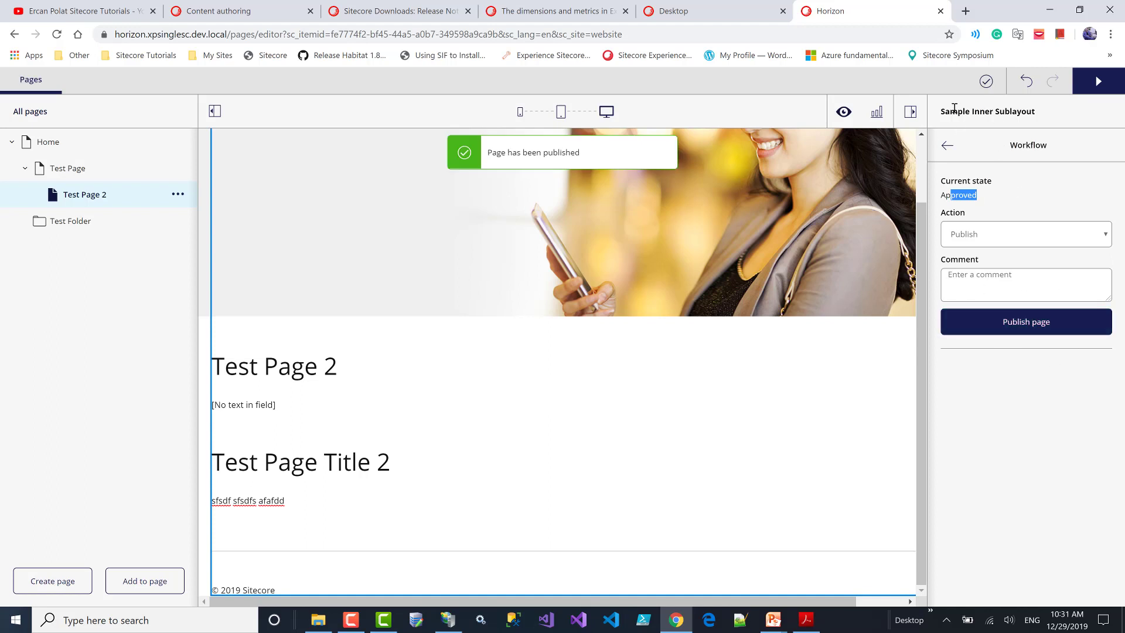
left_click(947, 146)
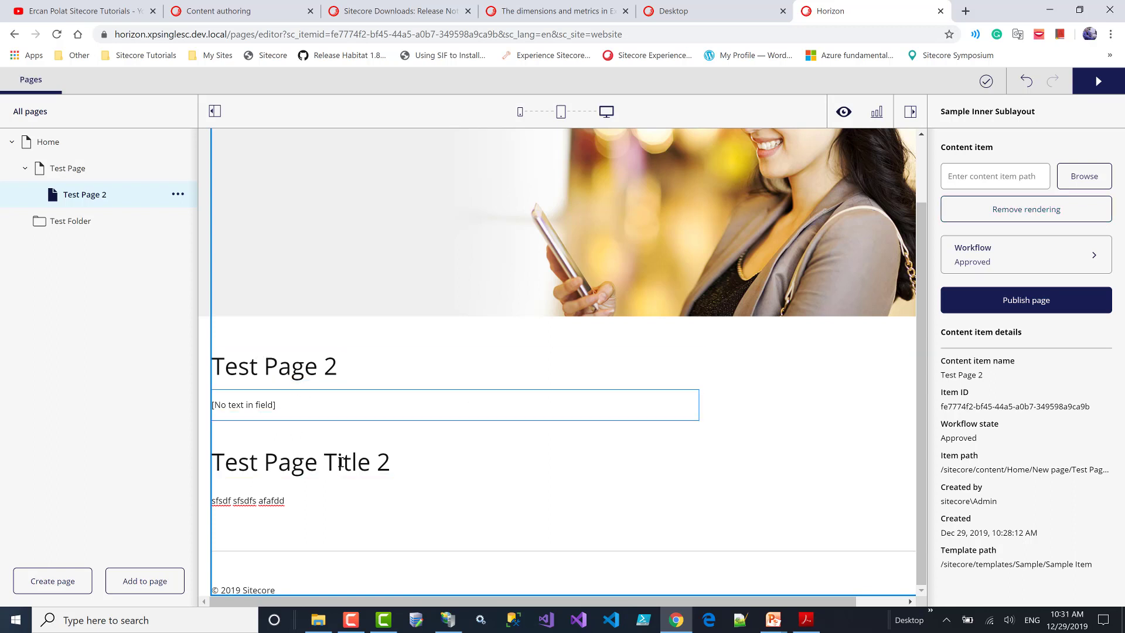
Step: Remove the upper Sample Rendering from Test Page 2, and reopen the page after switching to Test Page
left_click(397, 383)
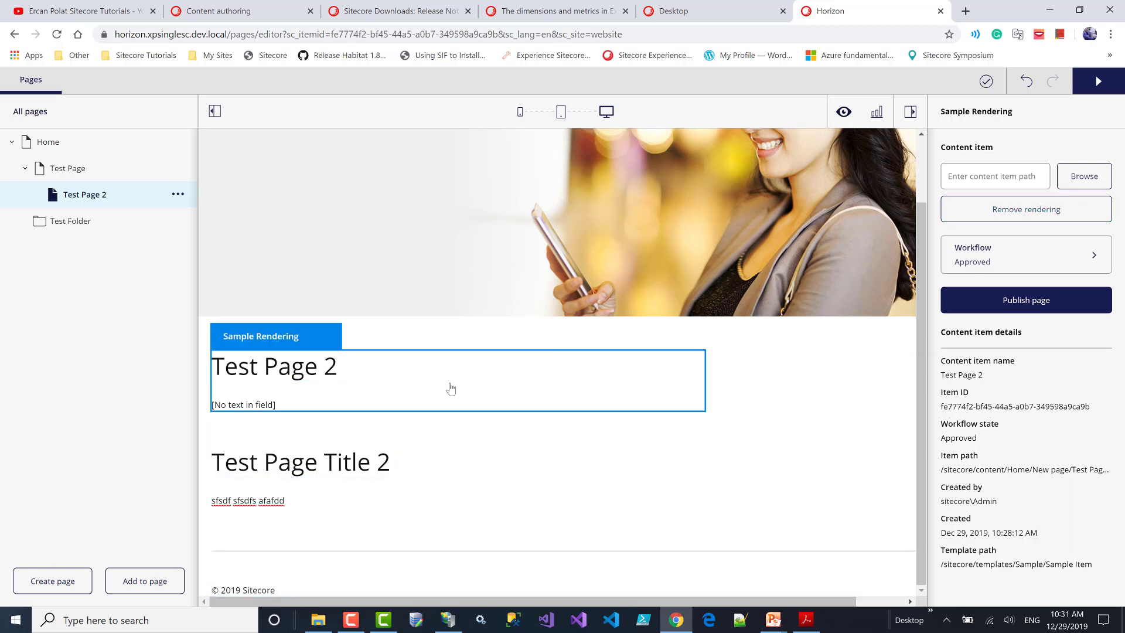
left_click(502, 338)
left_click(434, 366)
left_click(1003, 217)
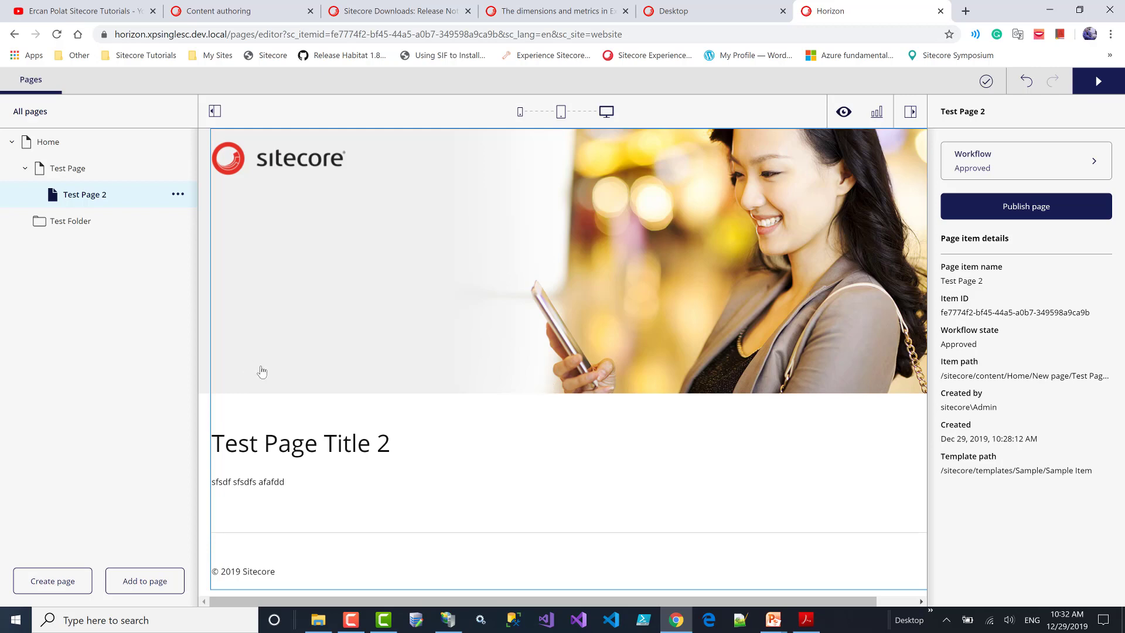
left_click(71, 172)
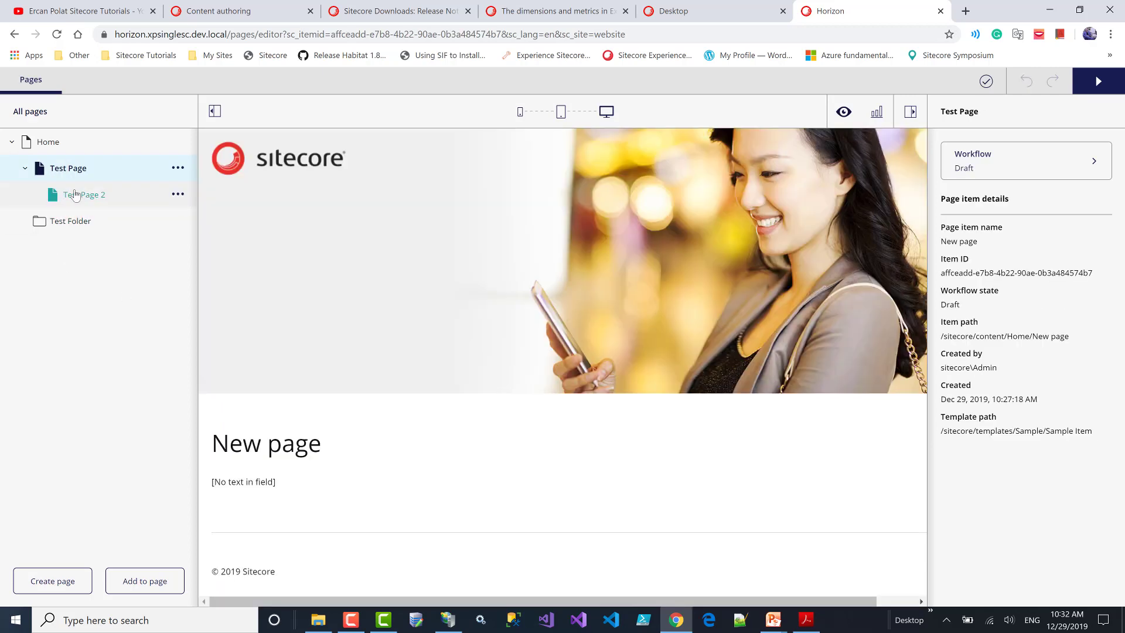
left_click(74, 194)
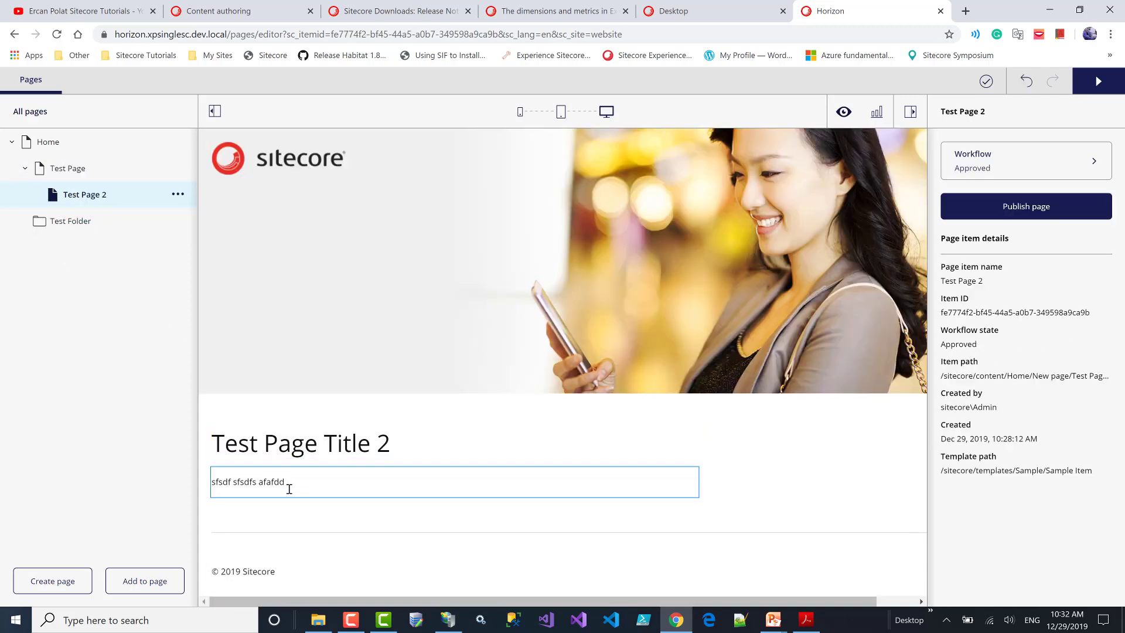
Step: Try centre, right and justified alignment on the text under the Test Page 2 title, and set it back to left
left_click(290, 484)
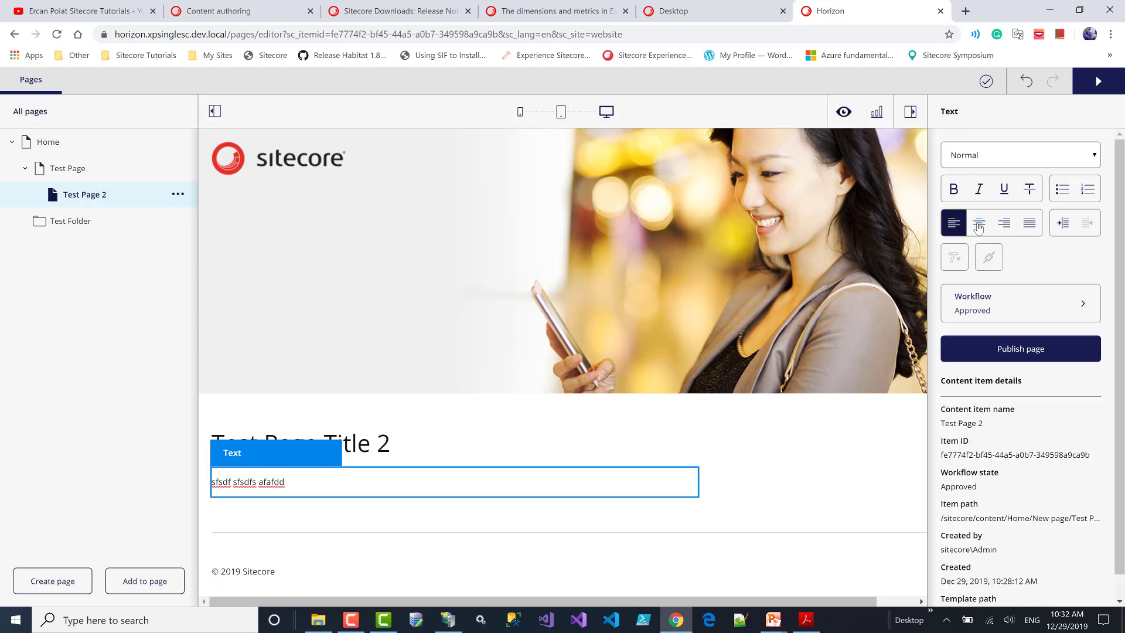
left_click(978, 223)
left_click(1004, 224)
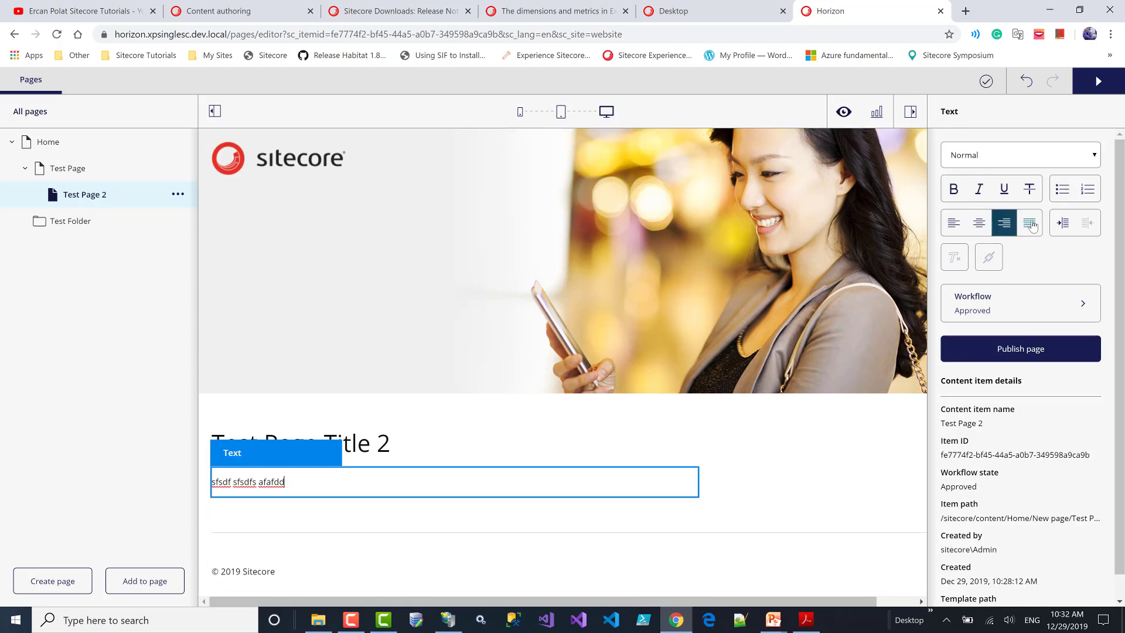
left_click(1030, 224)
left_click(953, 223)
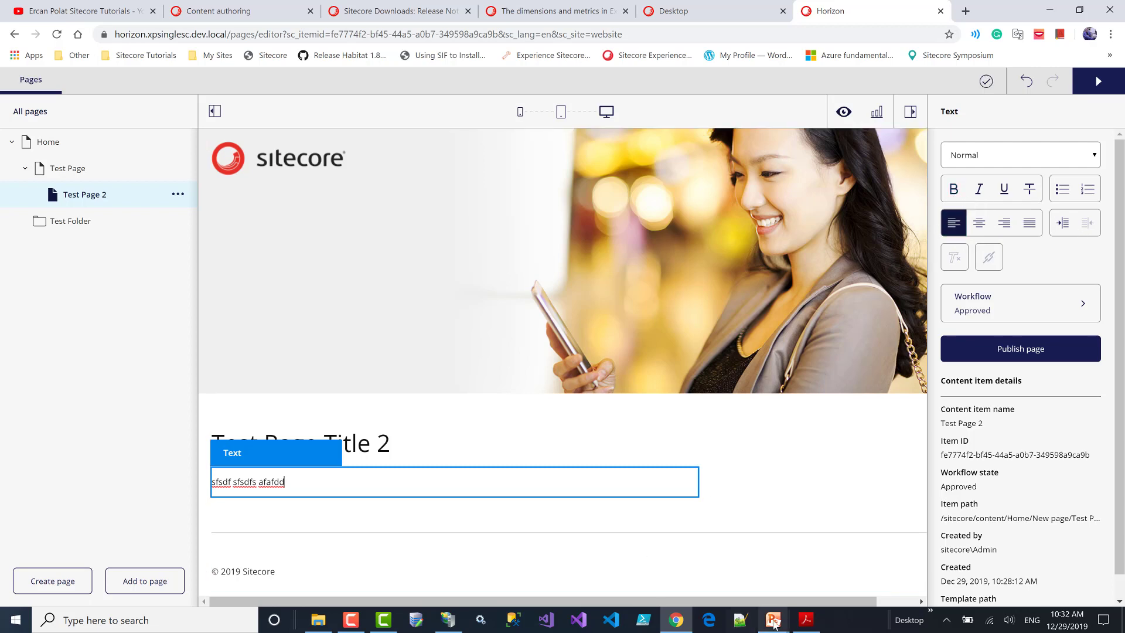
Step: Switch to Adobe Acrobat Reader and read the Update style sheet section of the on-premise installation guide
left_click(806, 619)
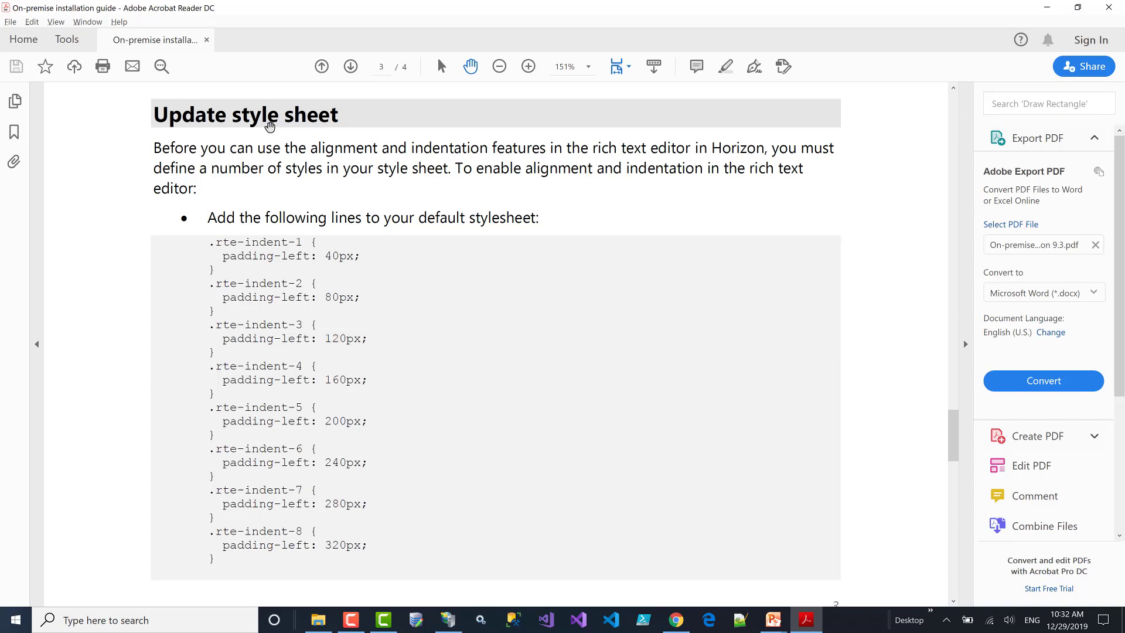
scroll(395, 280, "down", 1)
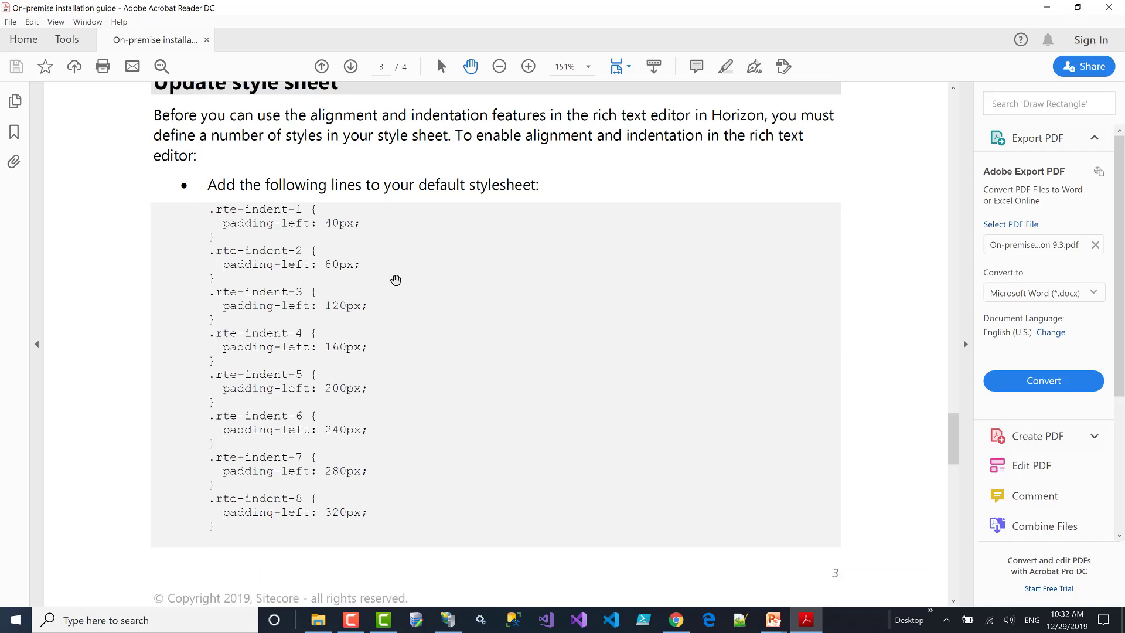
scroll(396, 280, "up", 1)
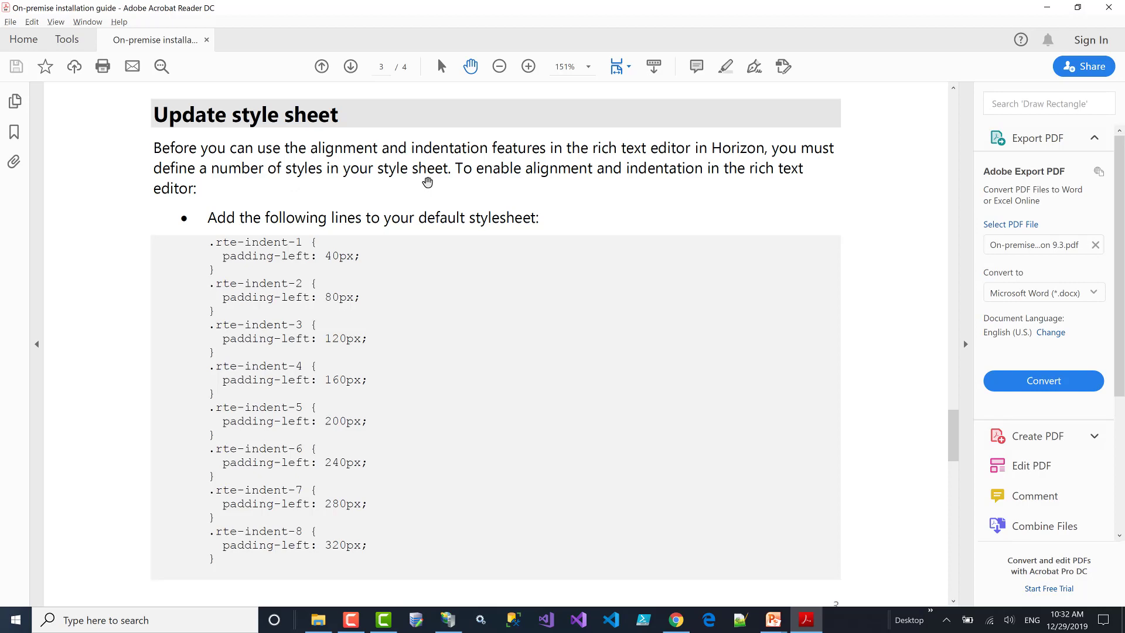
Step: Switch back to Horizon and try centre and right alignment on the page text, ending with justified alignment
key("alt+Tab")
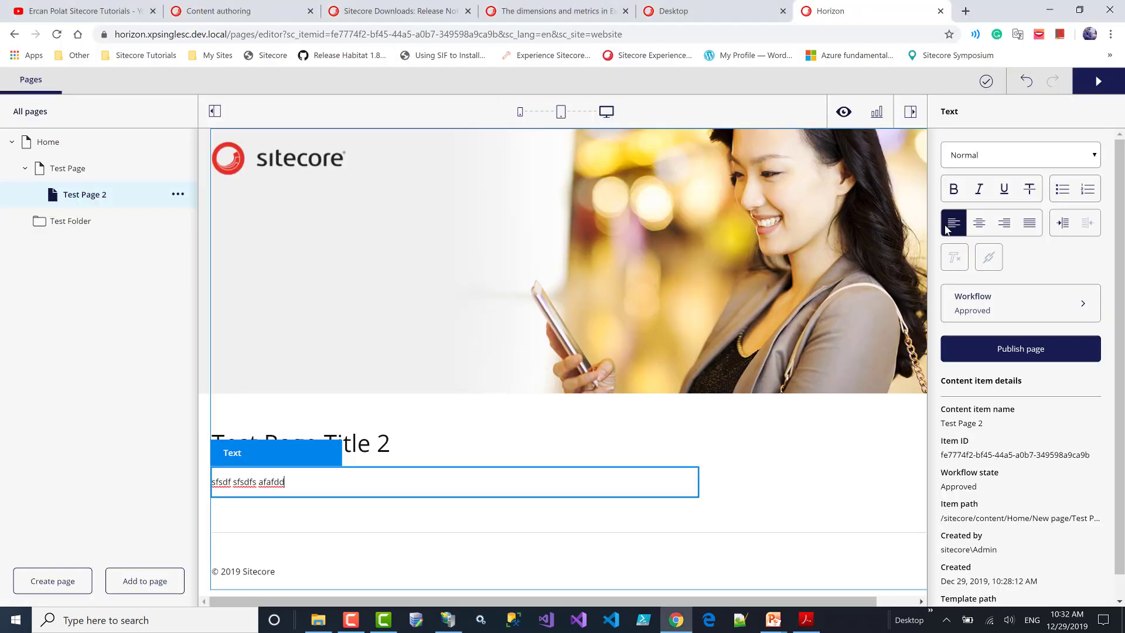
left_click(979, 223)
left_click(1004, 224)
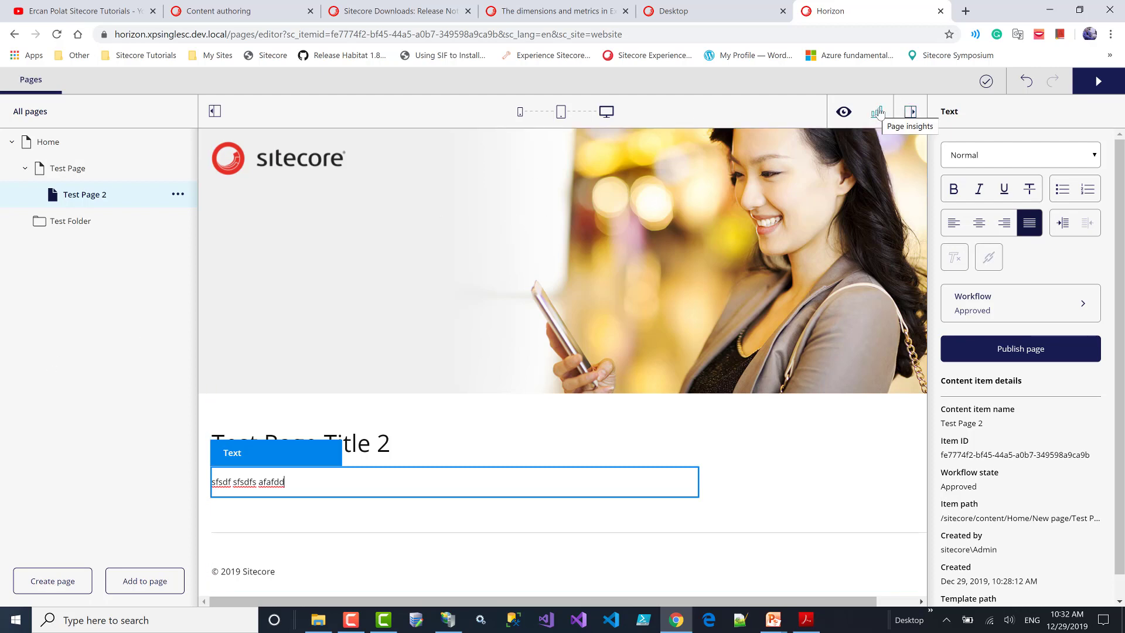
Step: Open the page insights for Test Page 2 and look through the desktop analytics charts
left_click(877, 113)
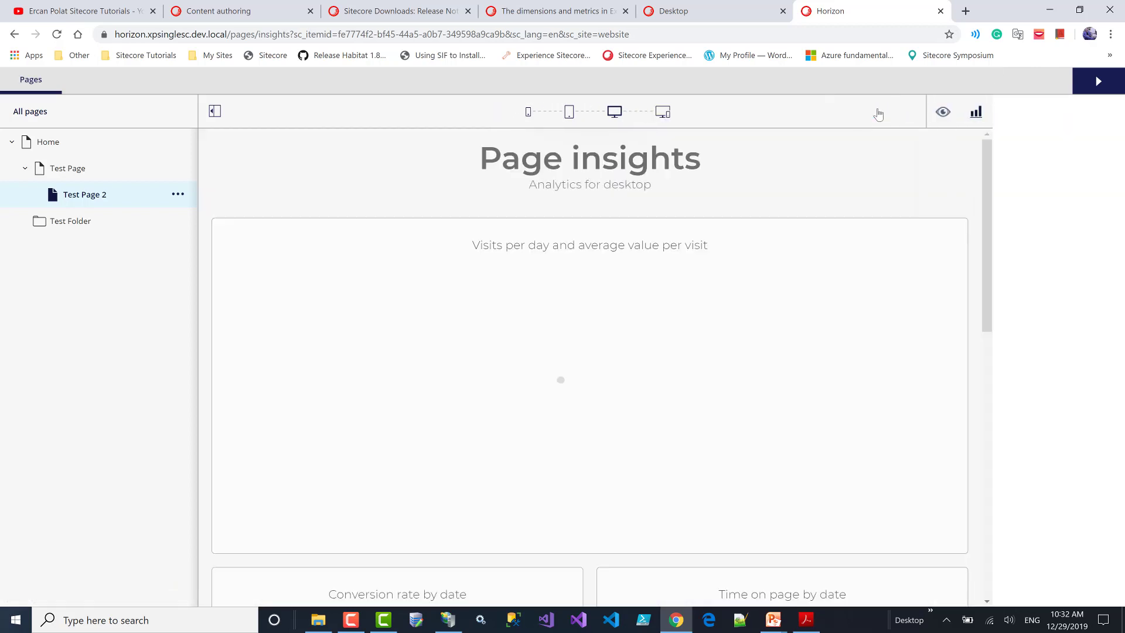
scroll(334, 240, "down", 10)
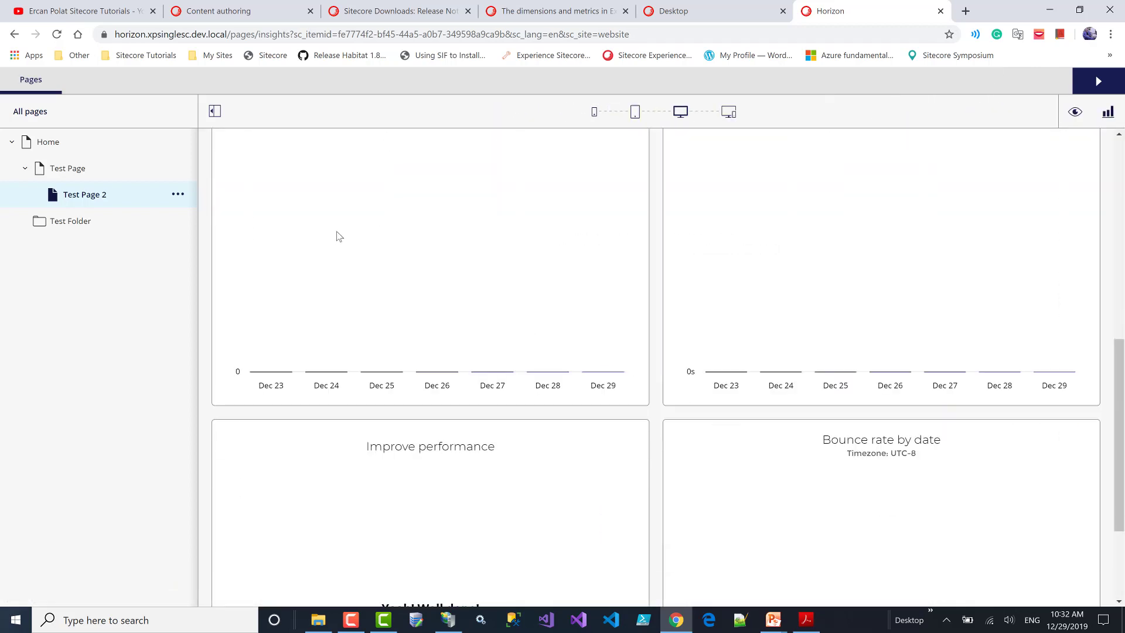
scroll(337, 236, "up", 5)
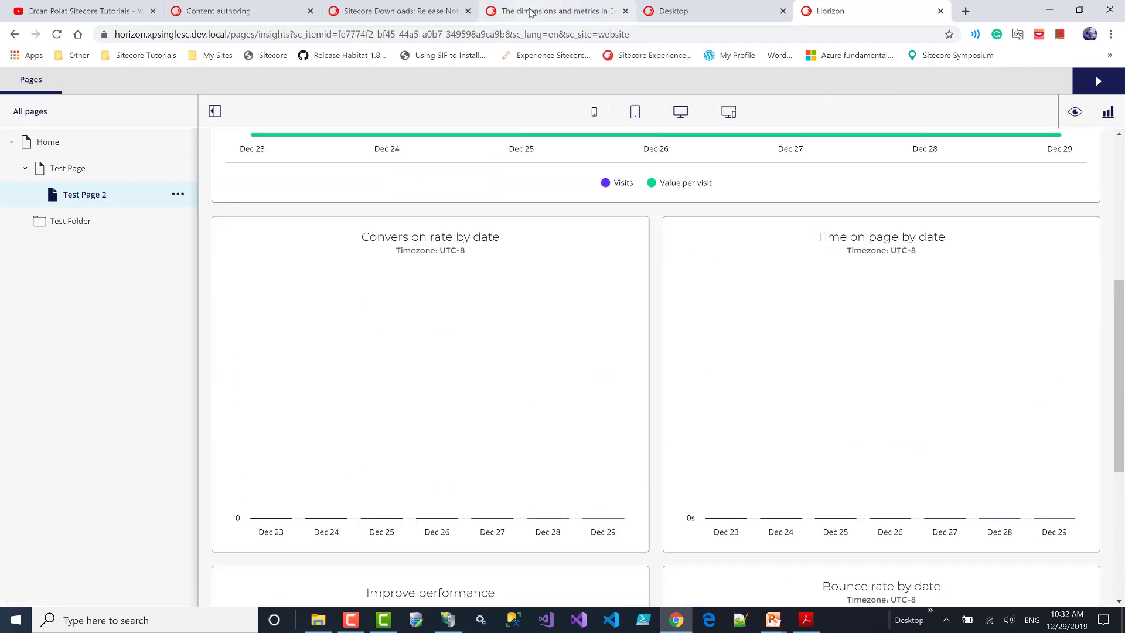
Step: Compare the Page metrics in the Experience Analytics documentation with the page-level insights listed in the Horizon 9.3 release notes
left_click(530, 12)
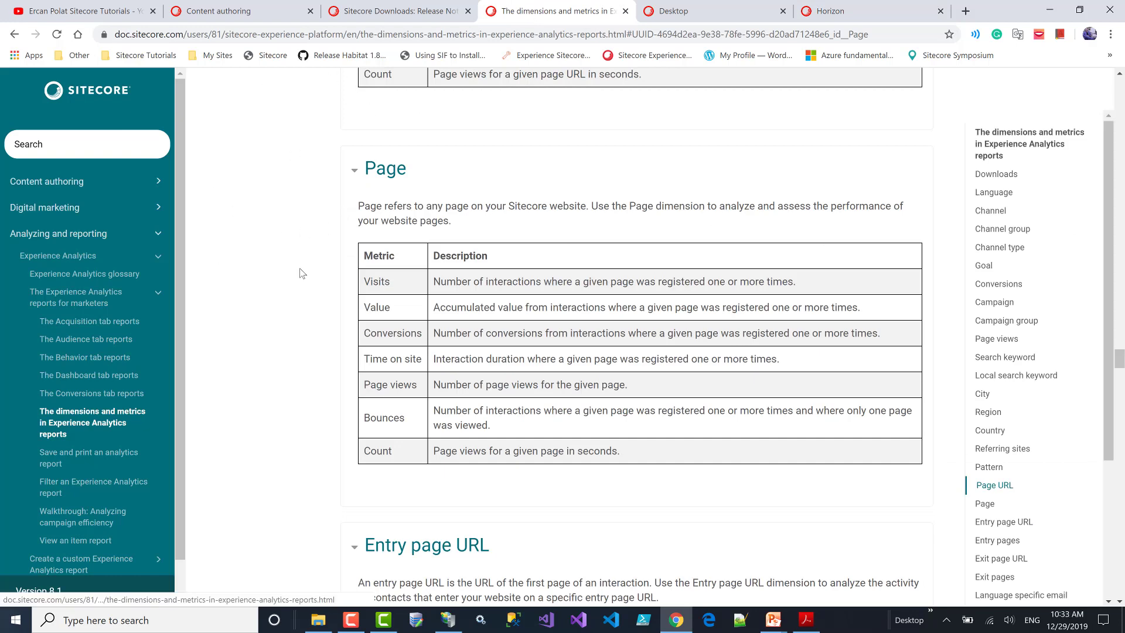
scroll(240, 228, "up", 3)
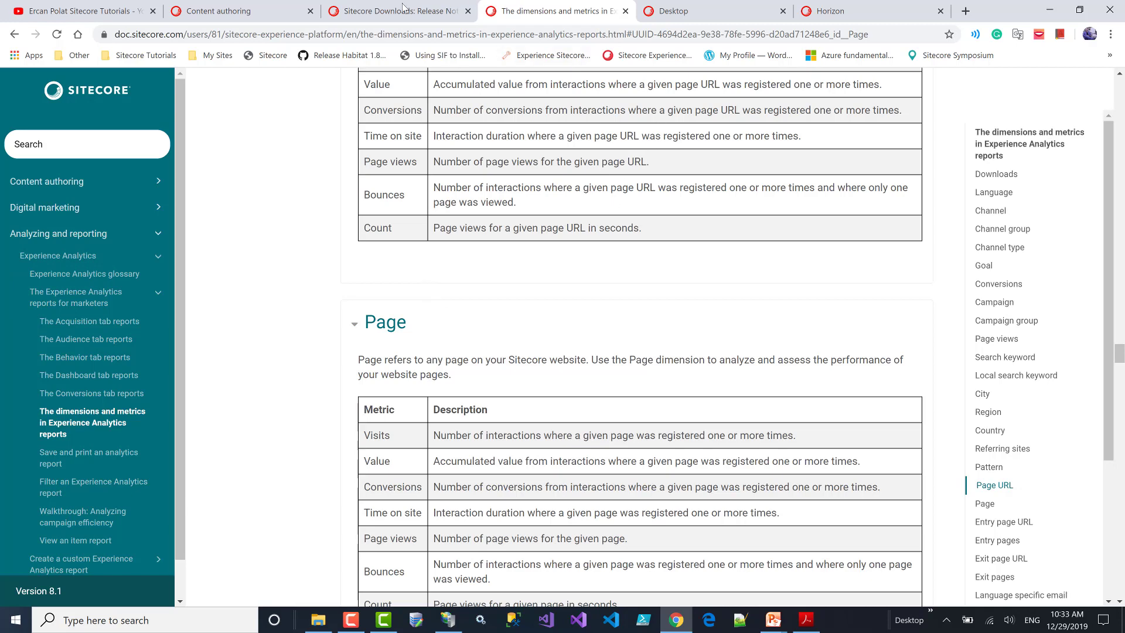
left_click(240, 10)
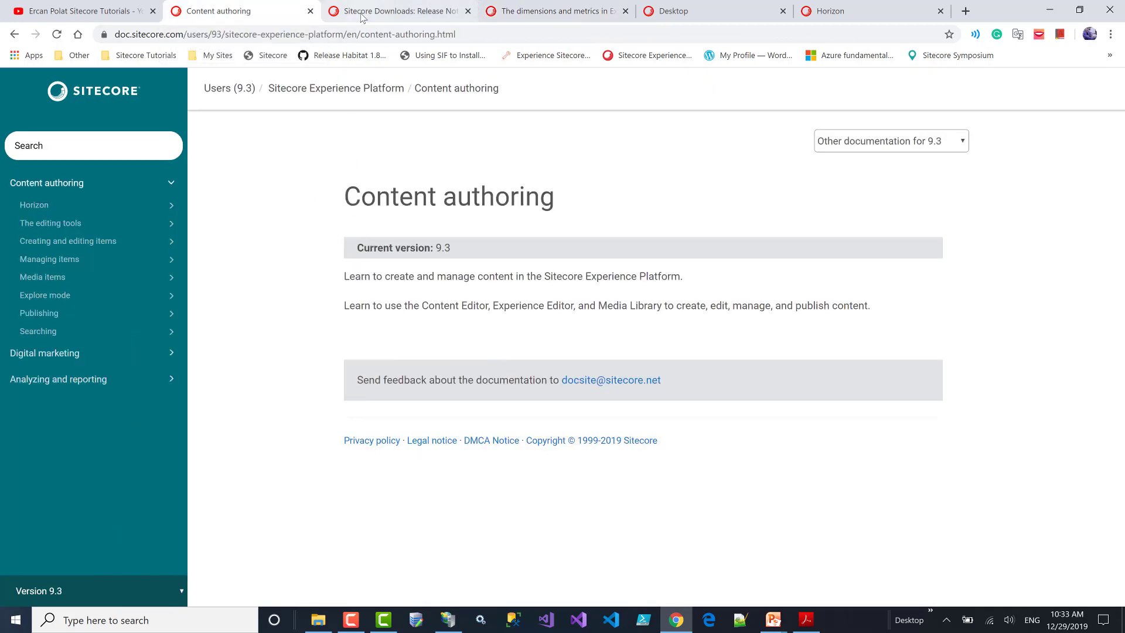
left_click(399, 10)
scroll(300, 301, "down", 12)
scroll(300, 301, "up", 3)
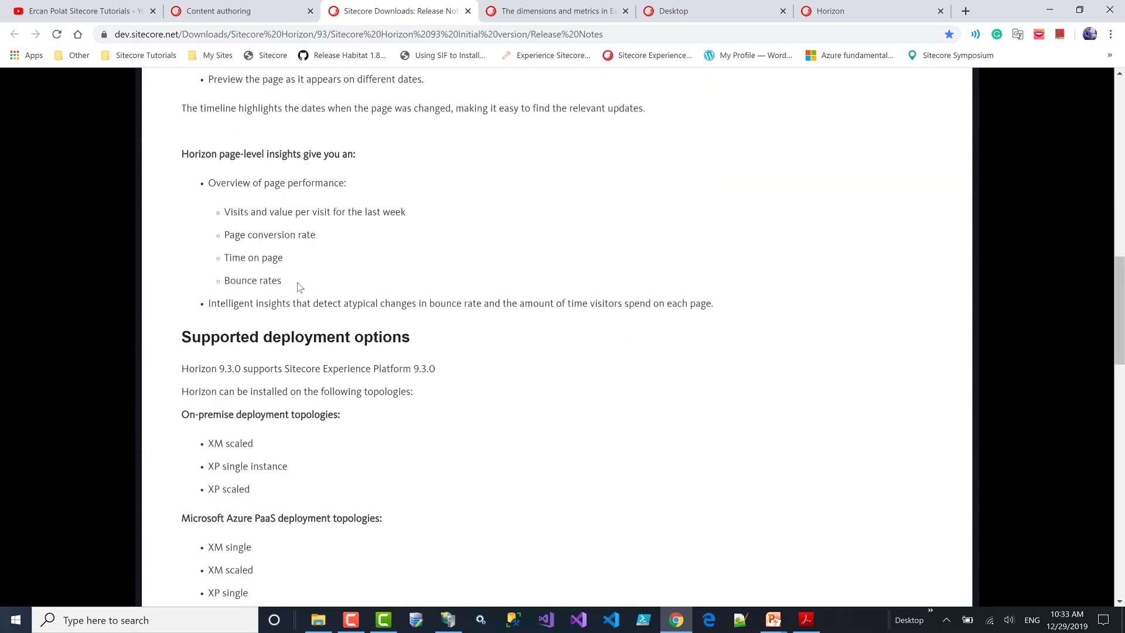
left_click_drag(294, 400, 225, 332)
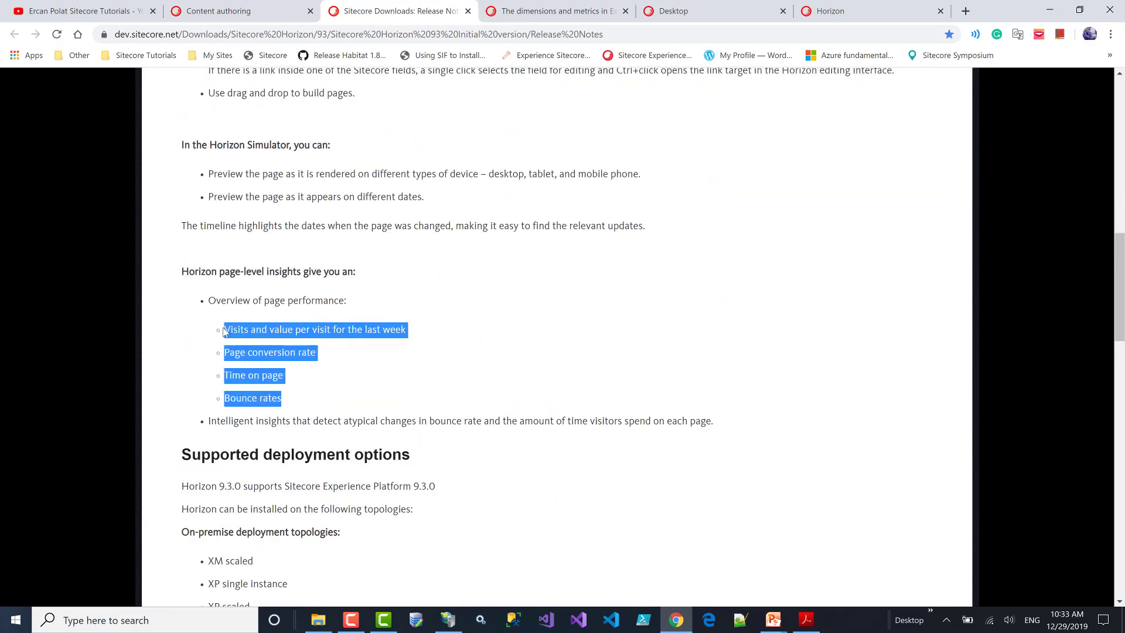
Step: Examine the metric descriptions in the documentation's Page section, especially Visits, against the page performance items in the release notes
left_click(561, 15)
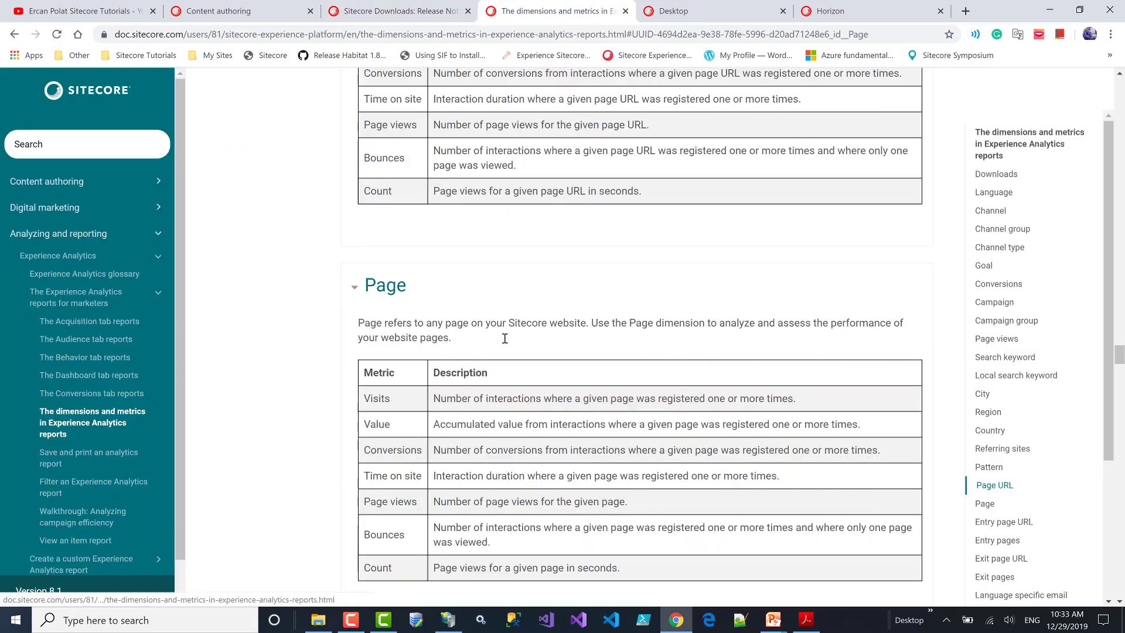
left_click(378, 170)
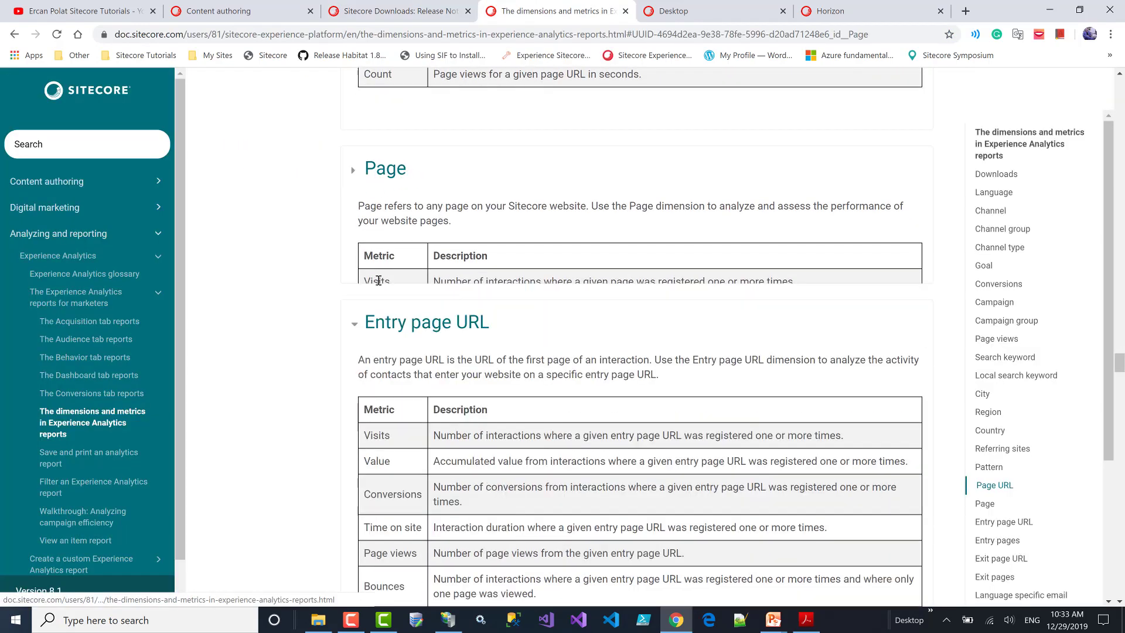
left_click(378, 170)
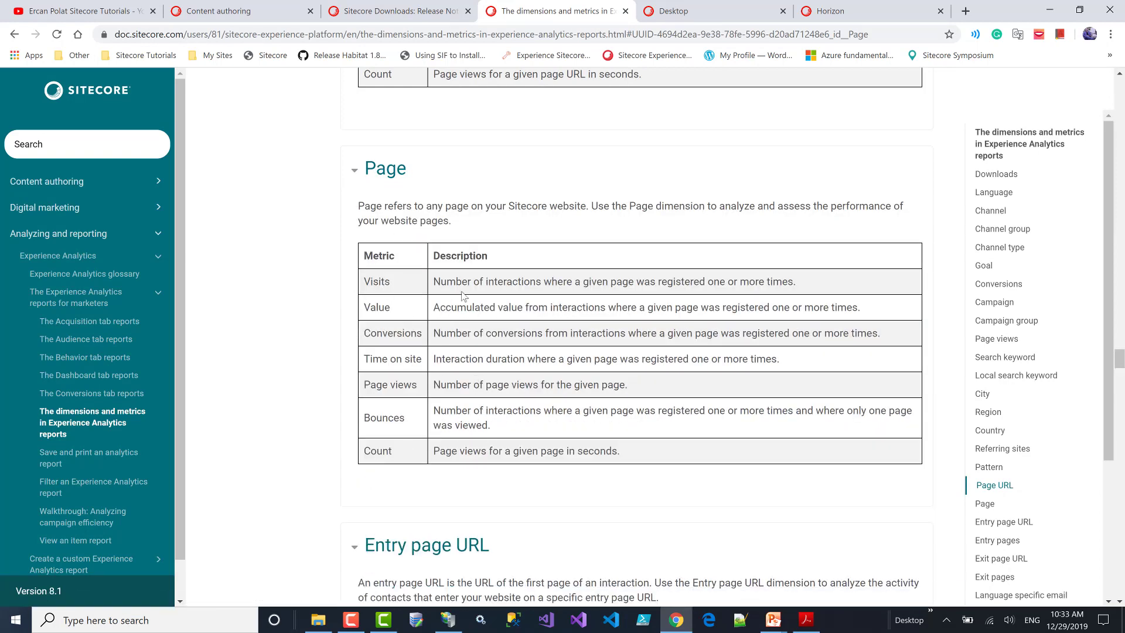
left_click_drag(472, 282, 497, 282)
left_click(228, 11)
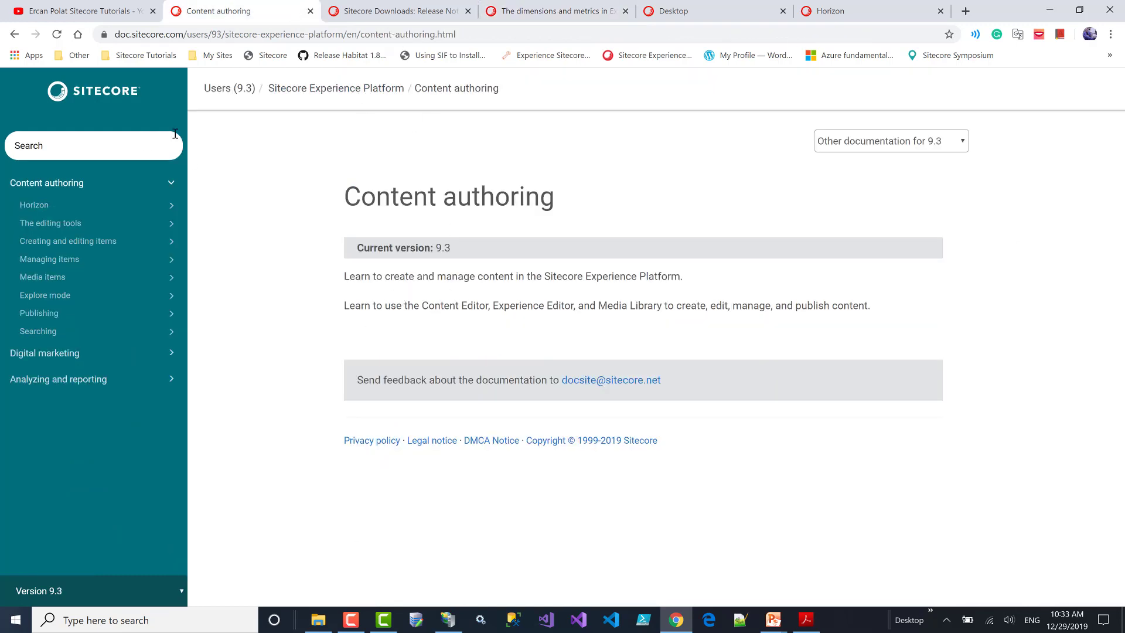
left_click(375, 11)
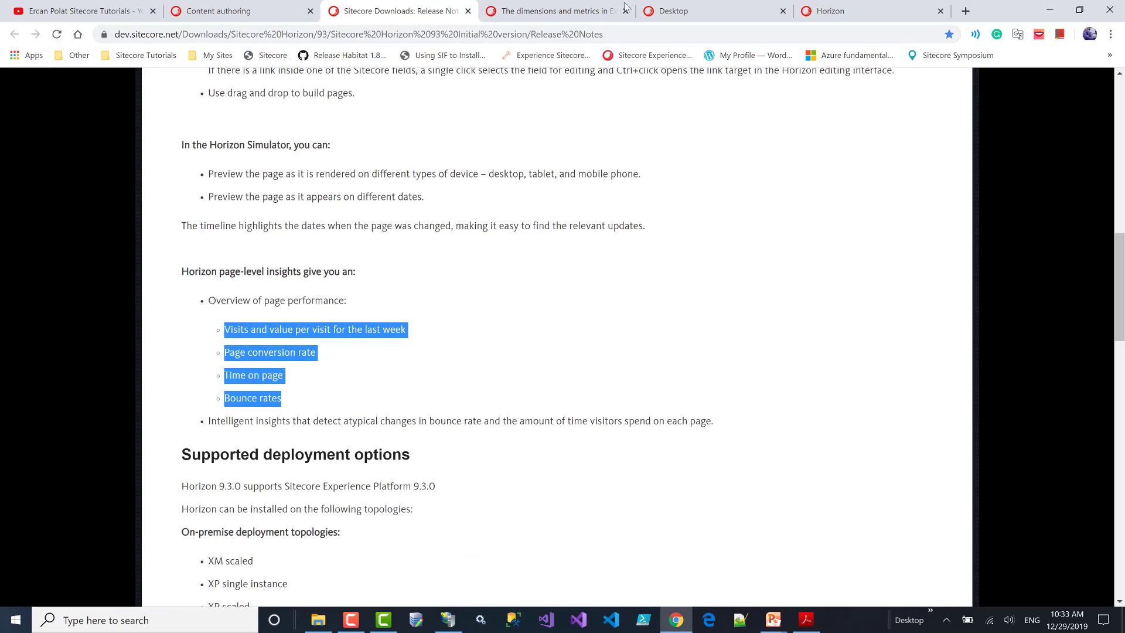
left_click(547, 12)
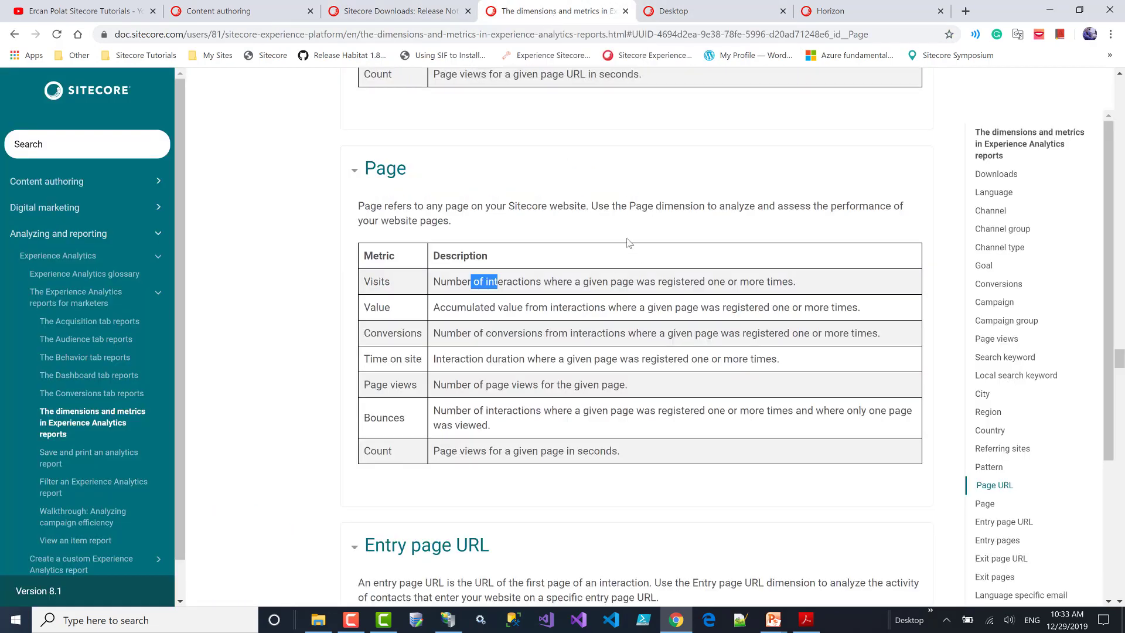
Step: Return to Horizon and review the conversion rate, improve performance, bounce rate and visits charts of Test Page 2
left_click(715, 14)
left_click(844, 11)
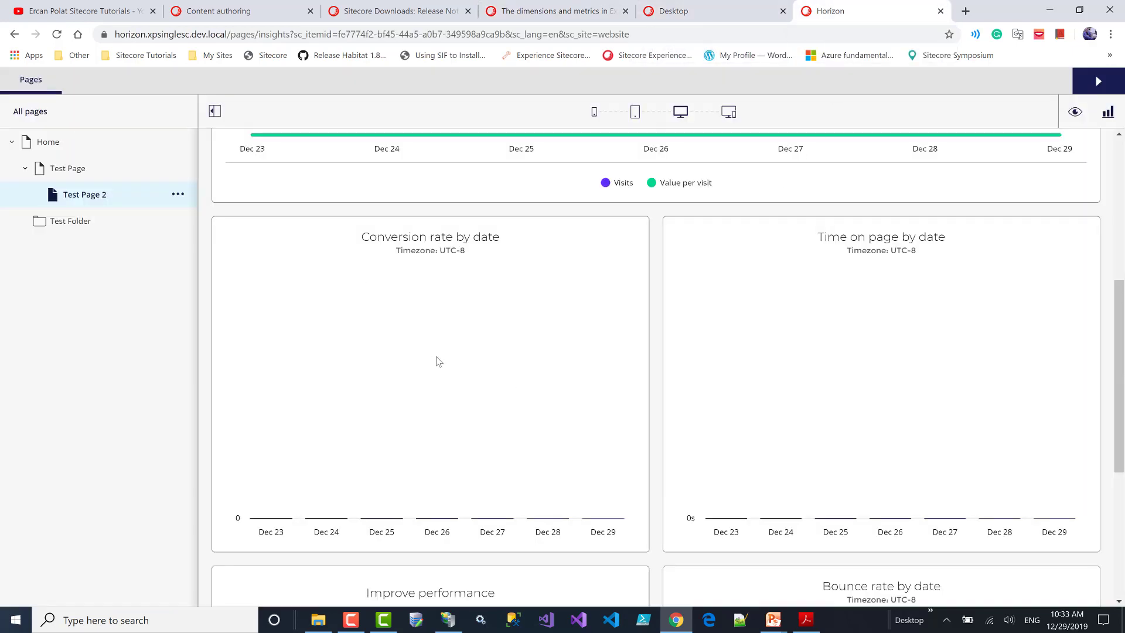
scroll(492, 357, "down", 5)
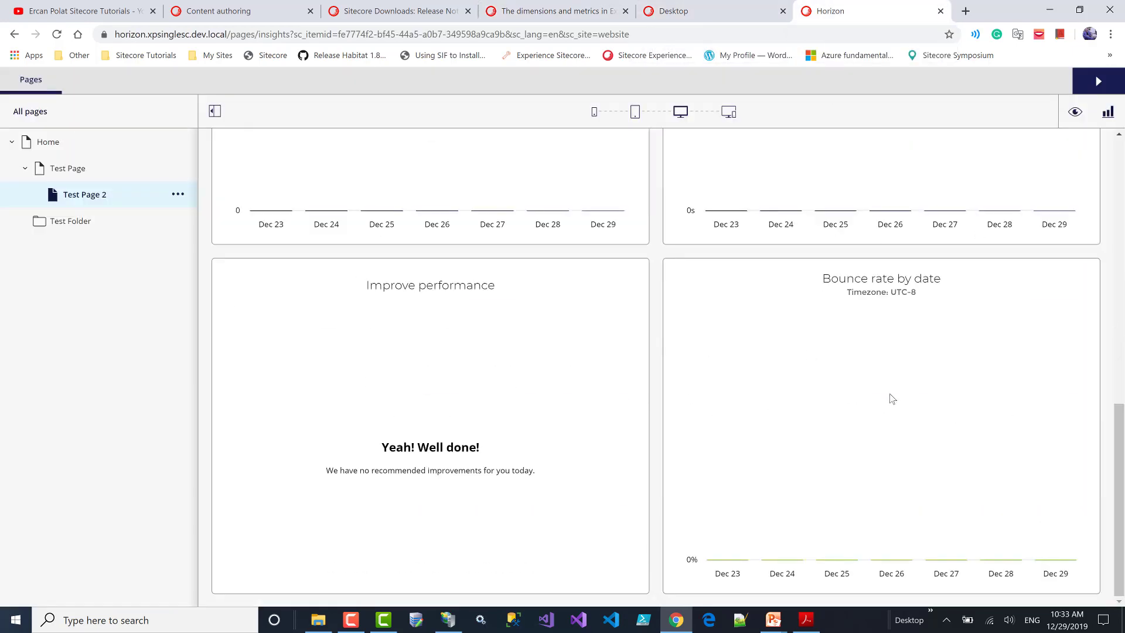
scroll(1024, 183, "up", 10)
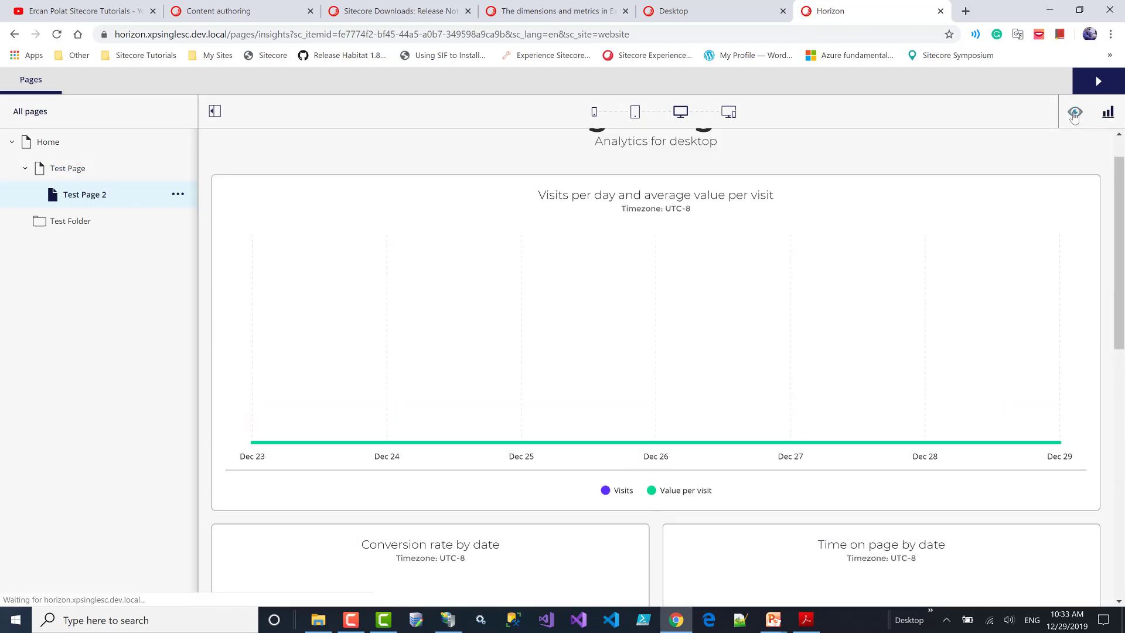
Step: Leave the page insights and preview Test Page 2 in the Simulator as of December 23
left_click(1075, 112)
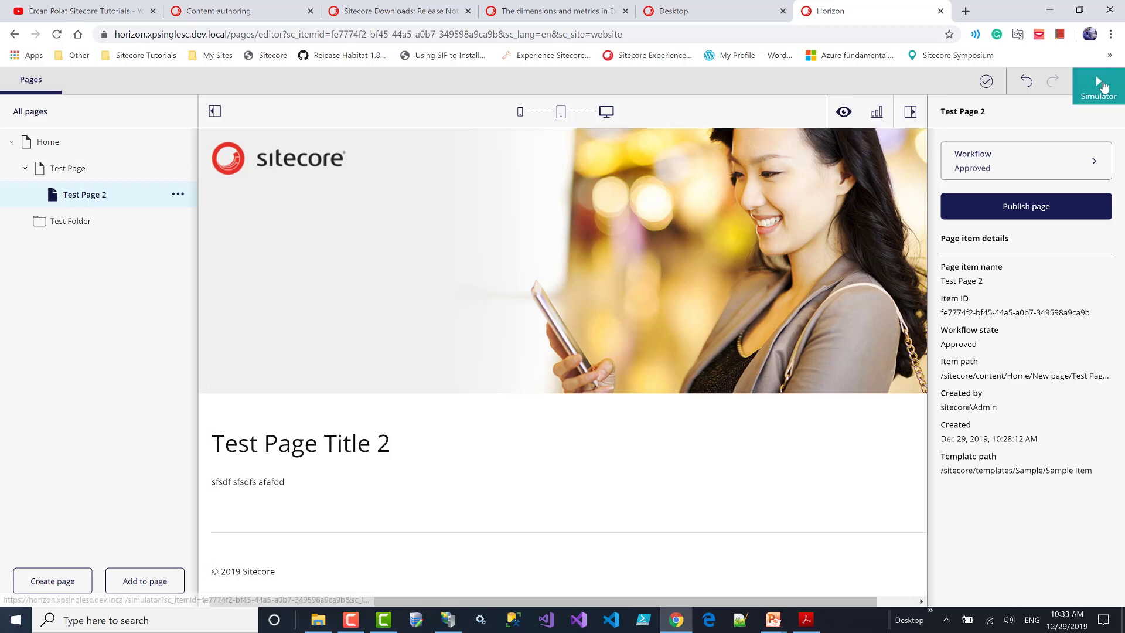
left_click(1100, 86)
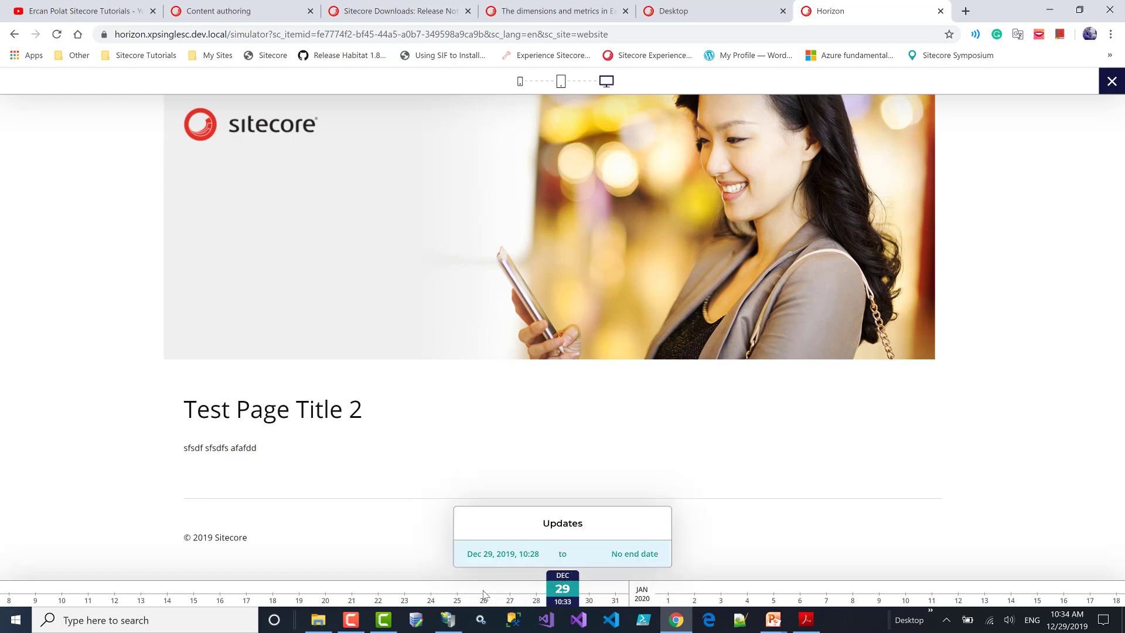
left_click(402, 597)
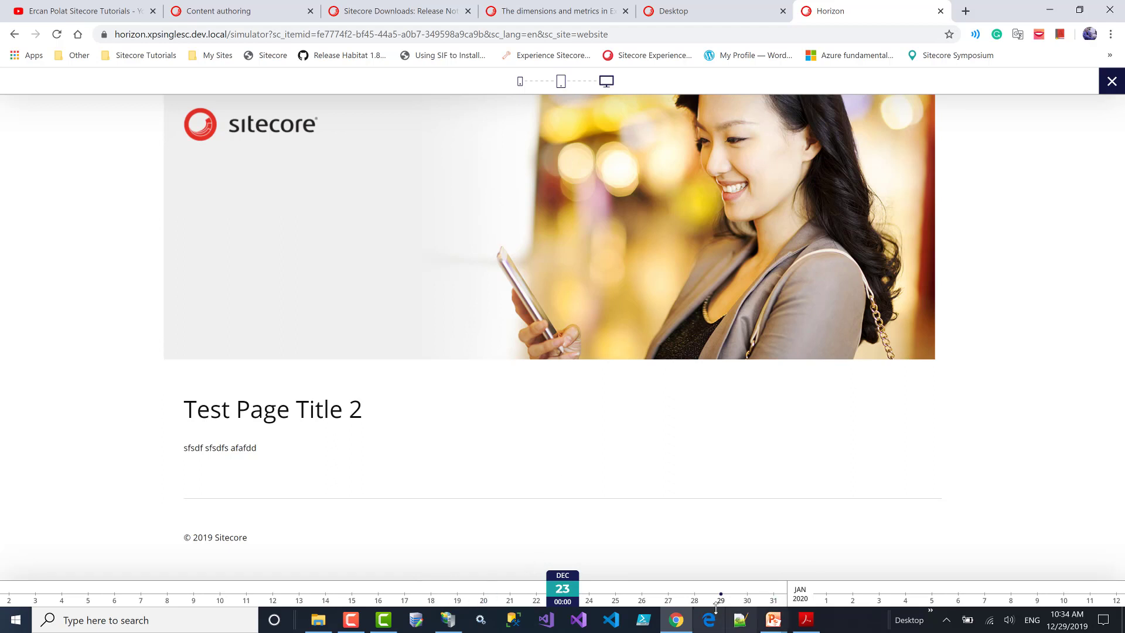
Step: Preview Test Page 2 as of December 20 and inspect the update details marked on December 29
mouse_move(723, 603)
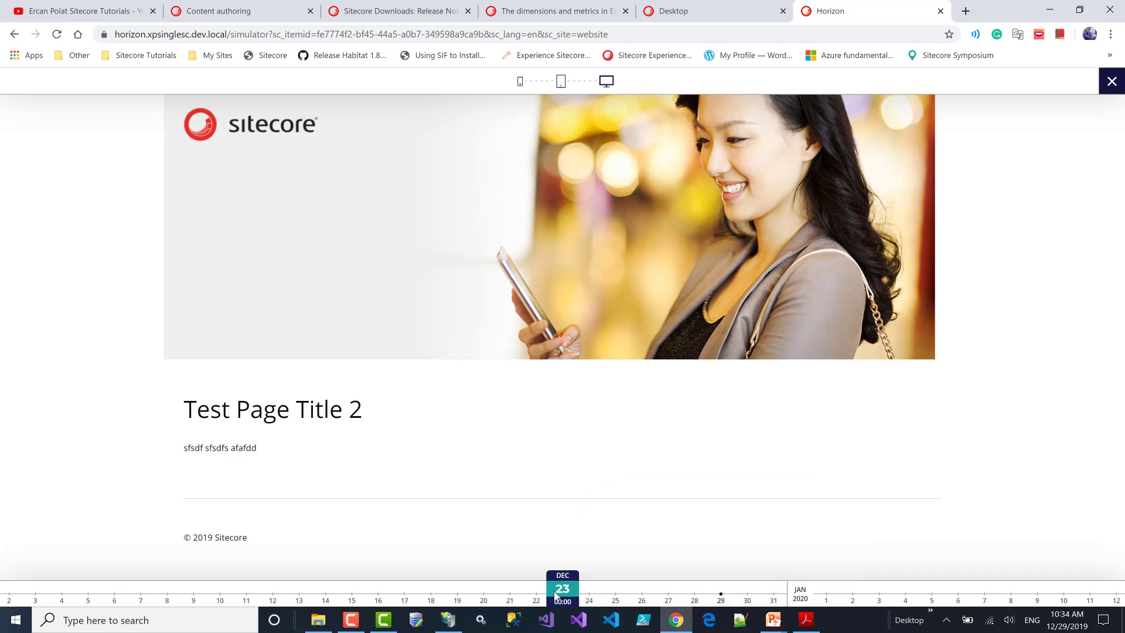
left_click(494, 595)
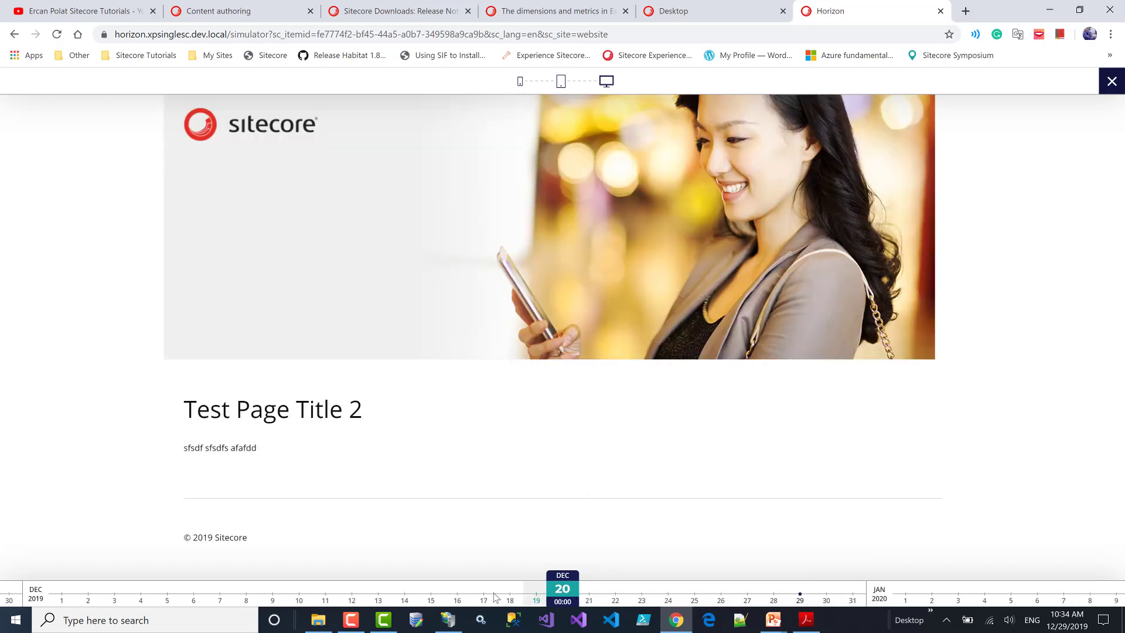
mouse_move(802, 600)
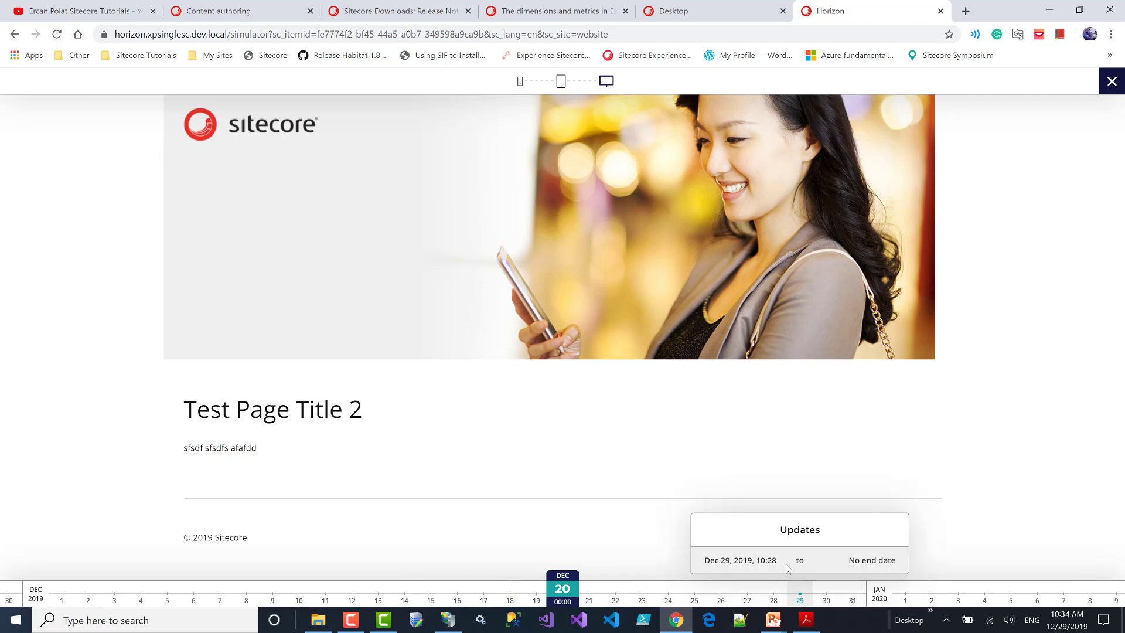
key("alt+Tab")
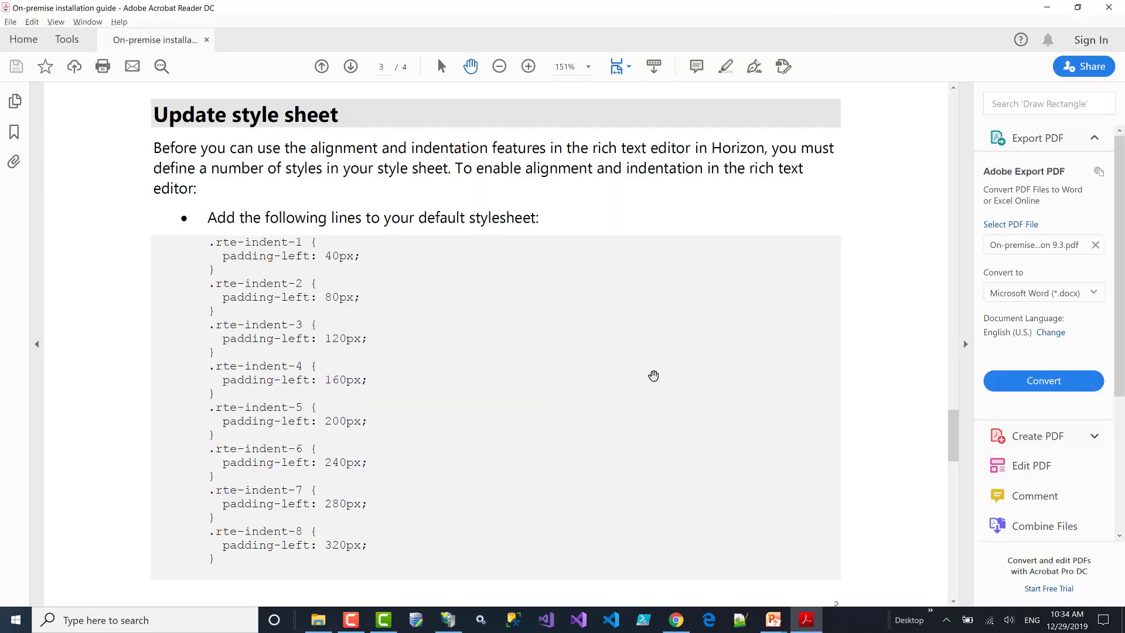
key("alt+Tab")
key("Tab")
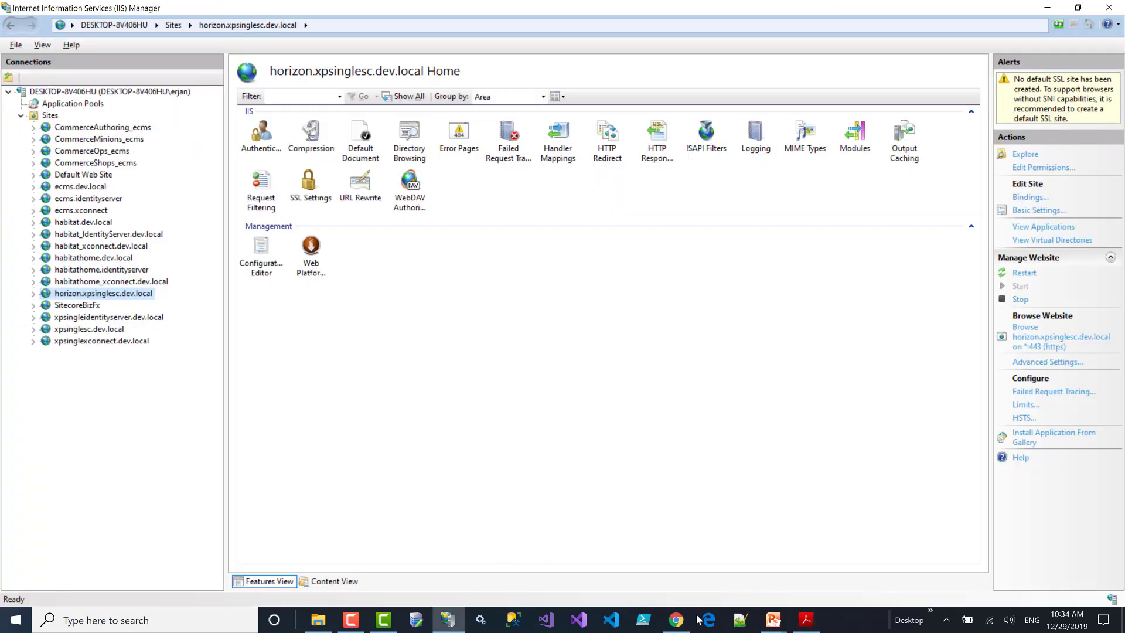
left_click(675, 619)
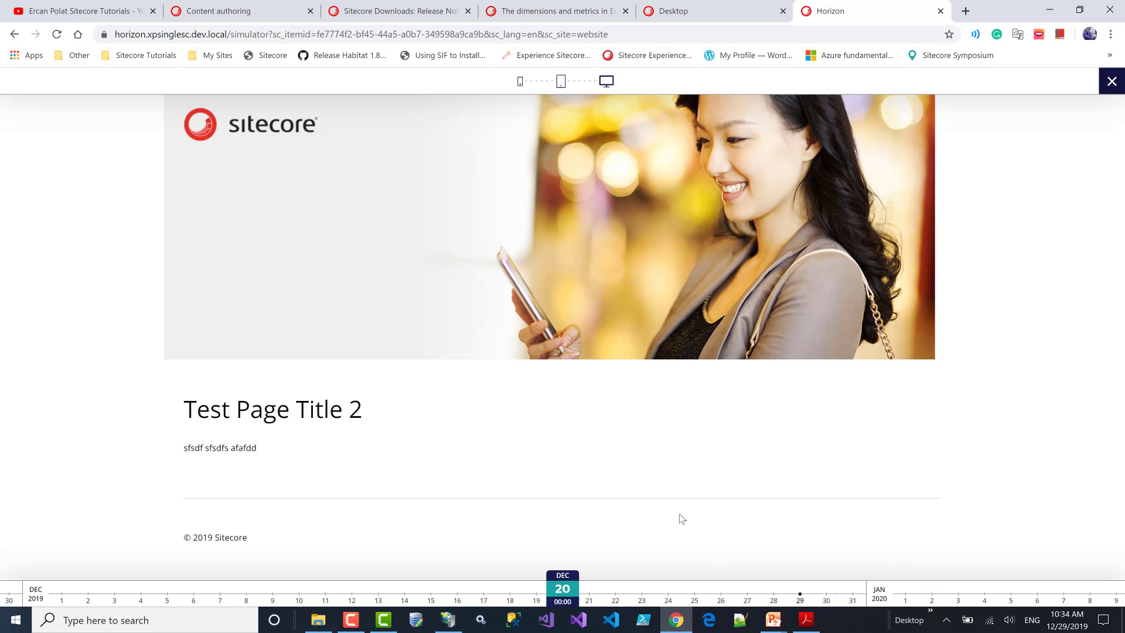
Step: Preview Test Page 2 on various dates from October through December in the Simulator, including December 2 and November 18, and return to the page editor
left_click(88, 597)
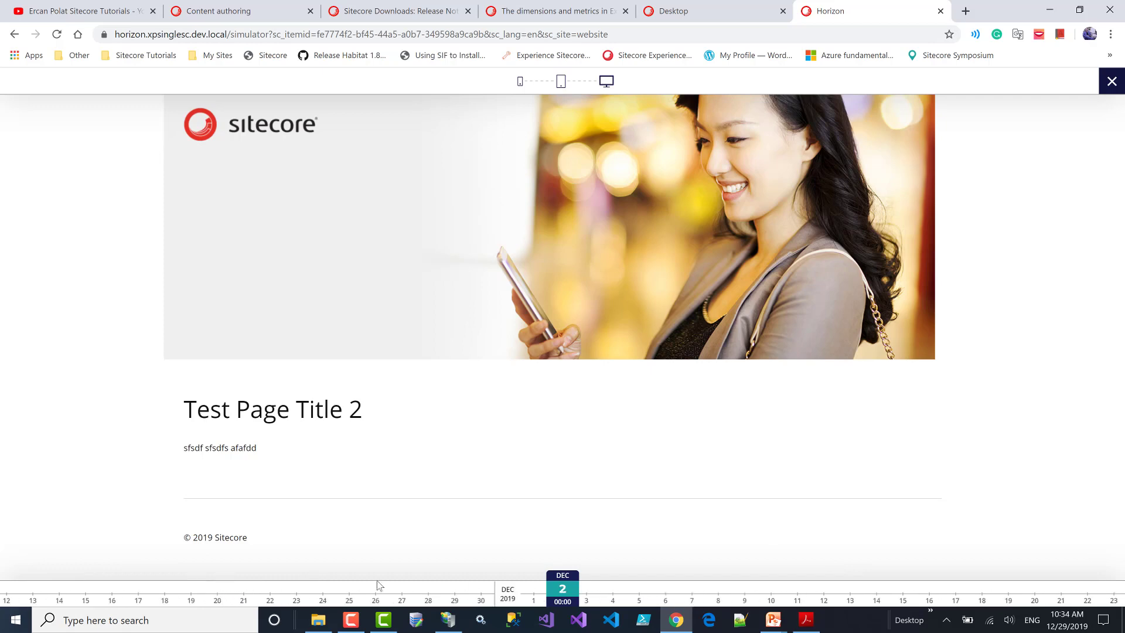
left_click_drag(227, 599, 473, 599)
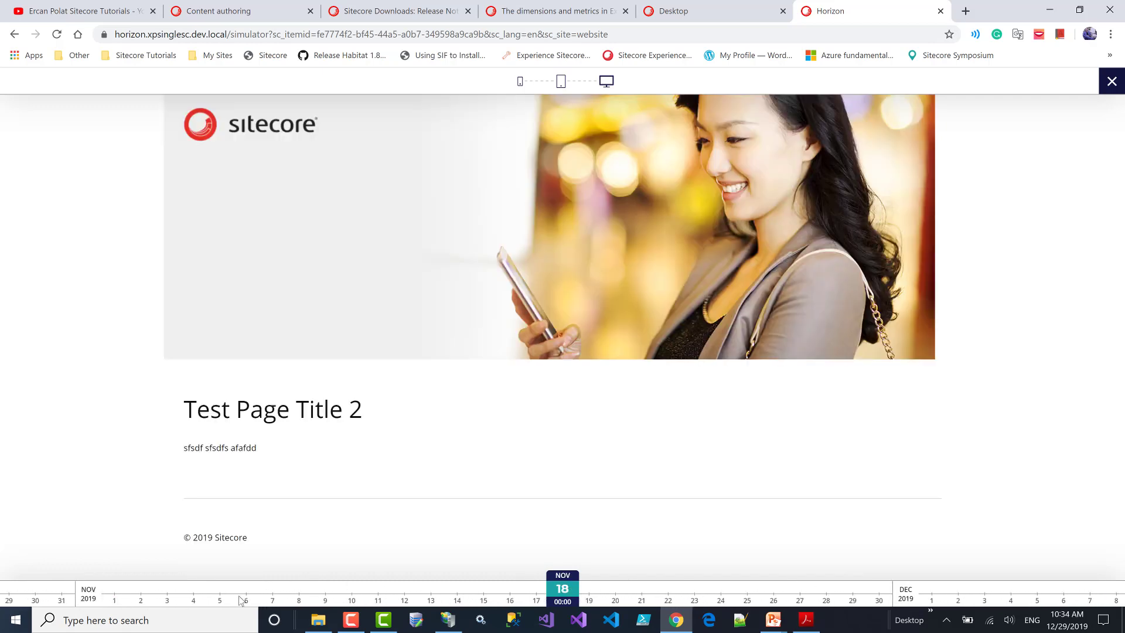
left_click(239, 598)
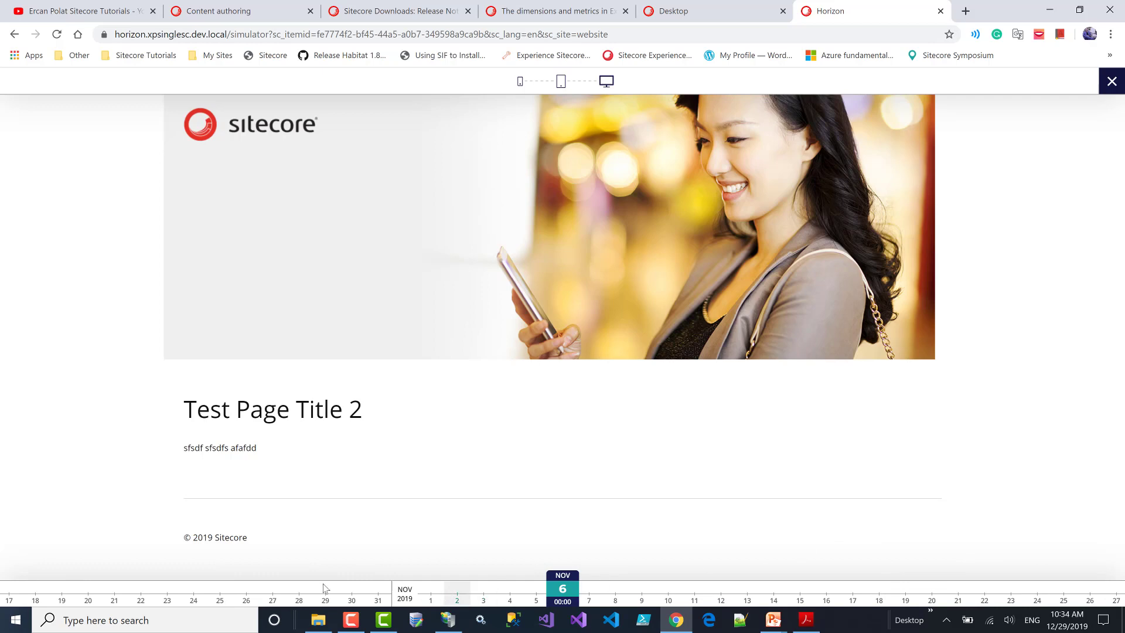
left_click_drag(326, 589, 276, 588)
left_click_drag(910, 589, 421, 577)
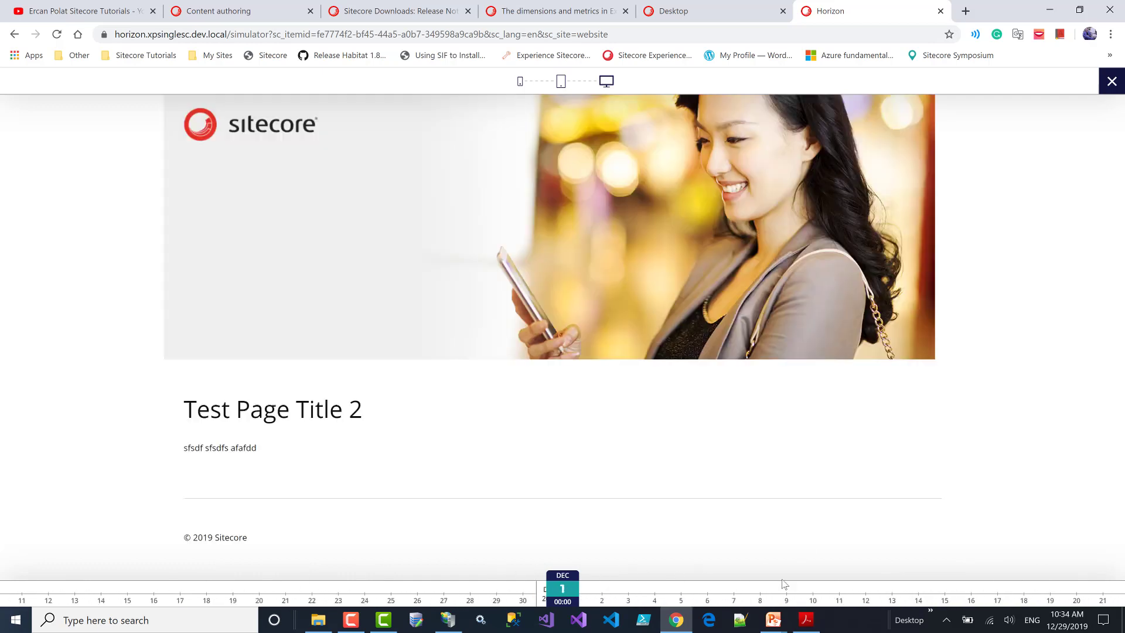
left_click(888, 595)
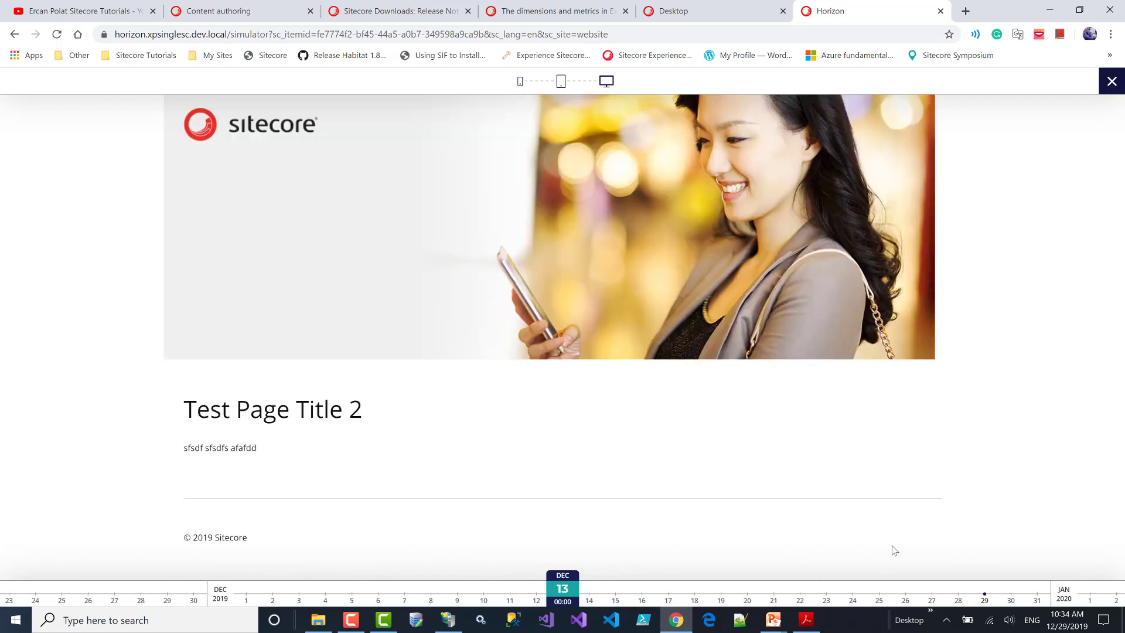
left_click_drag(944, 593, 788, 593)
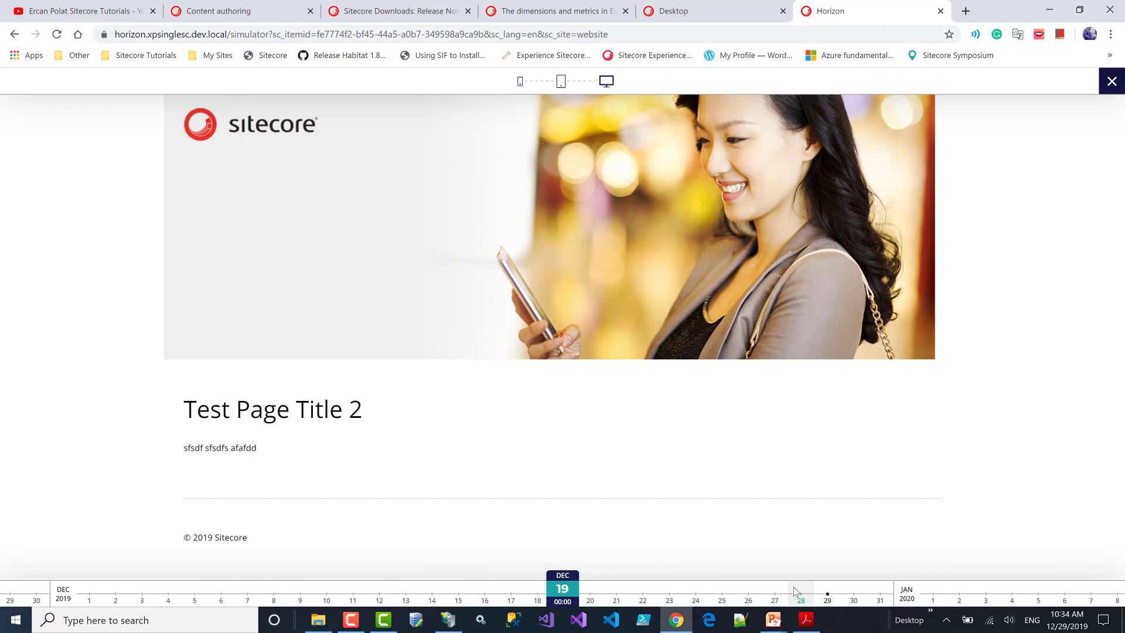
left_click_drag(431, 593, 877, 584)
left_click_drag(425, 583, 982, 558)
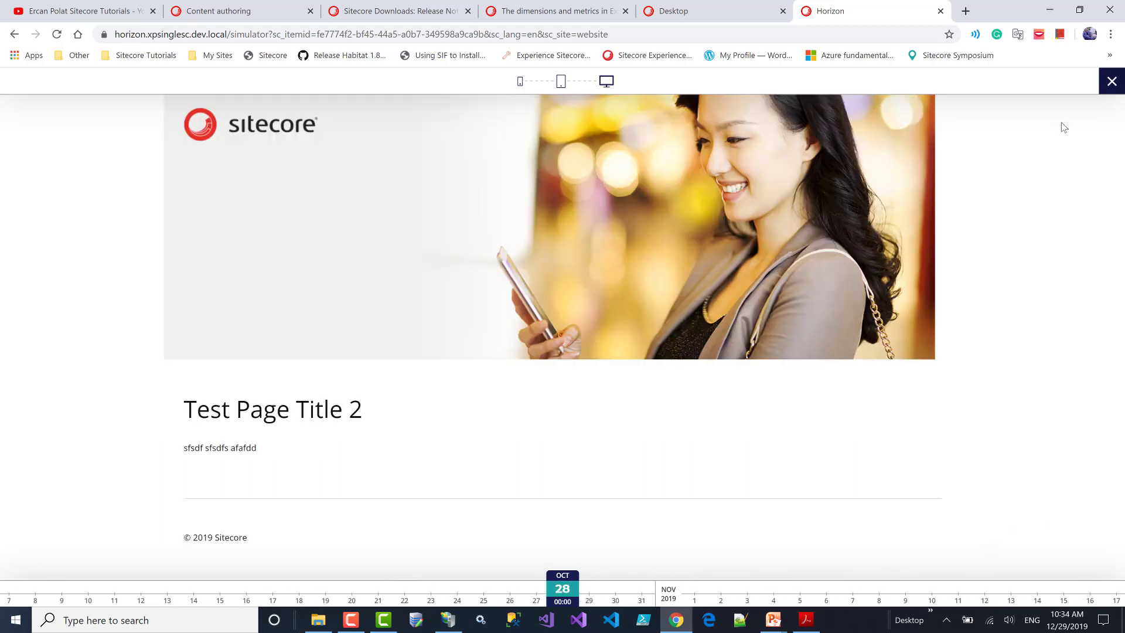
left_click_drag(1007, 584, 525, 557)
left_click(1112, 81)
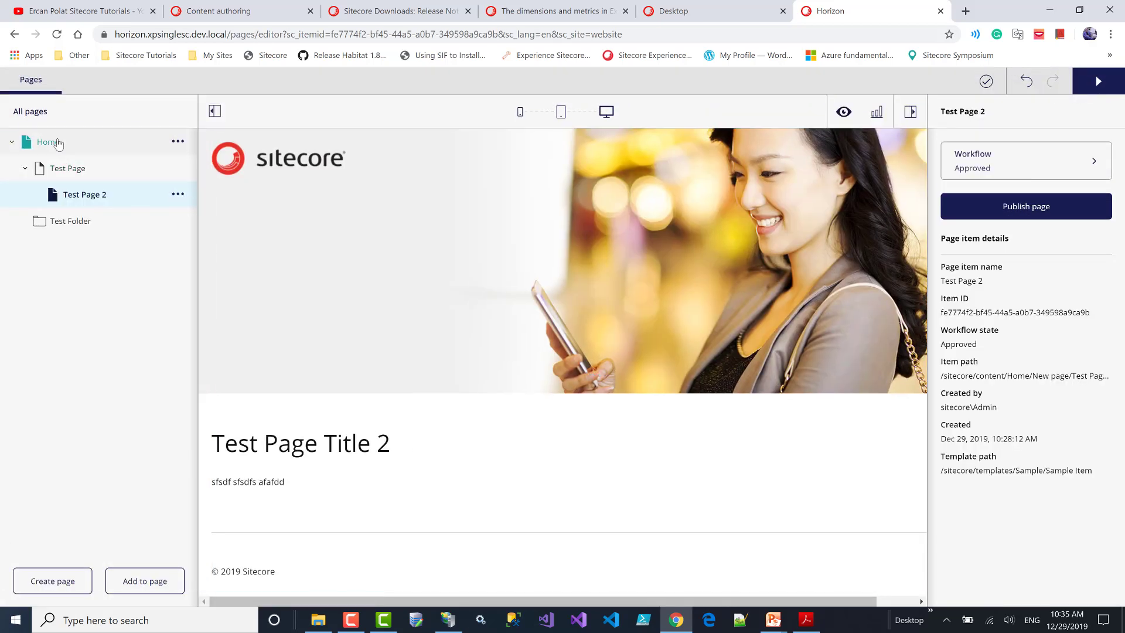
Step: Preview the Home page in the Simulator as of December 26 and return to the page editor
left_click(58, 143)
left_click(1096, 80)
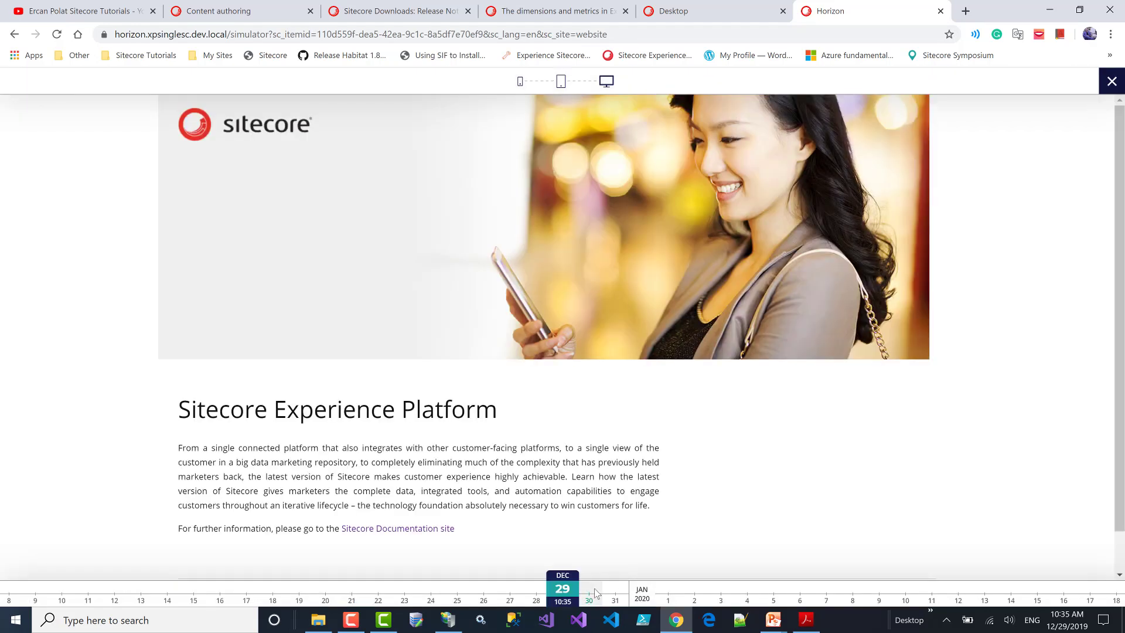
left_click(483, 599)
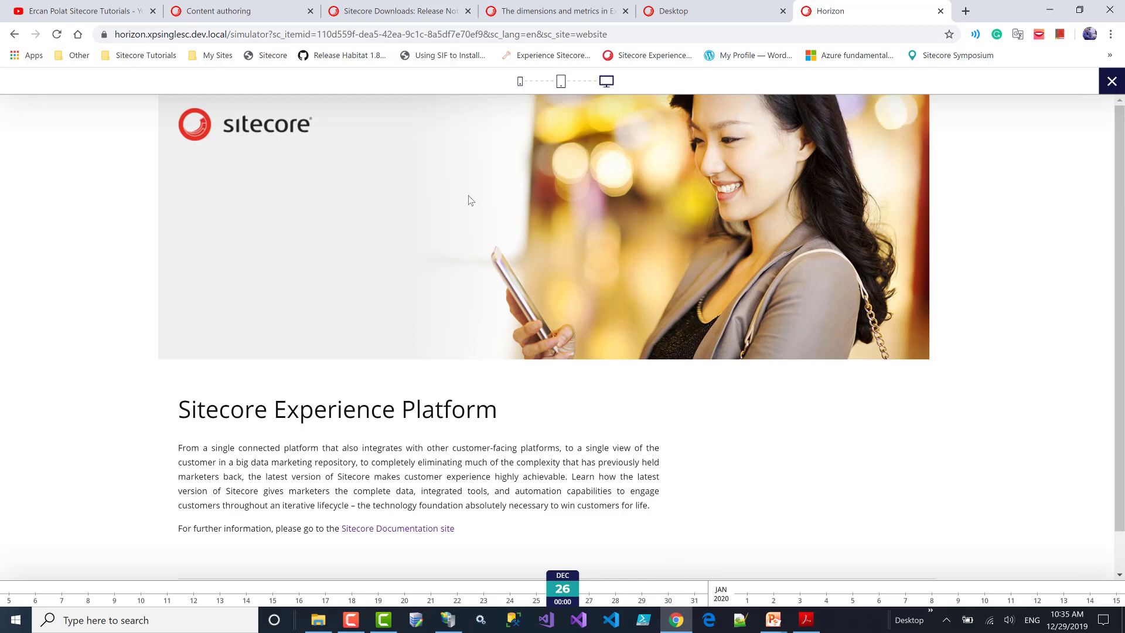
left_click(1111, 81)
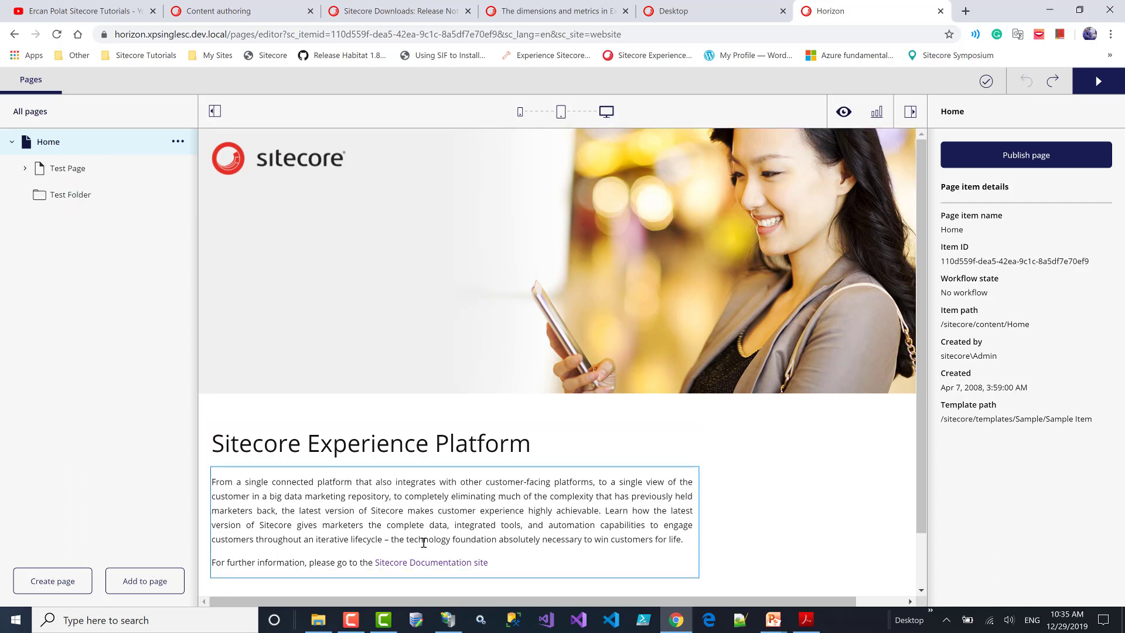
Step: Add the line "sdfsdfs sfsdfs" after the first paragraph of the Home page's text
left_click(682, 540)
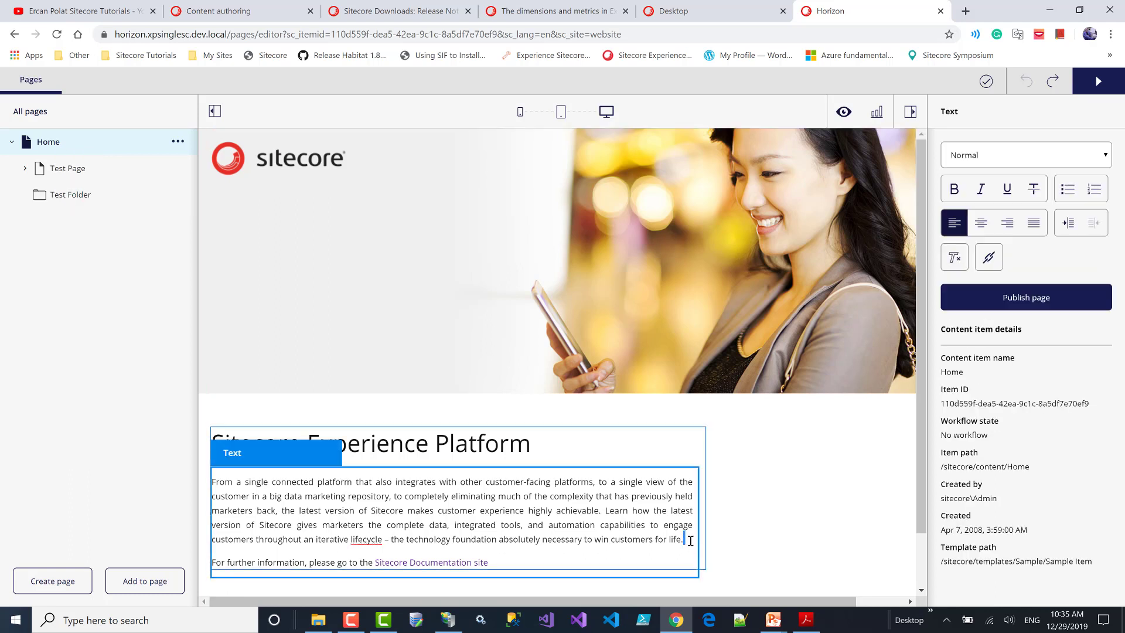
type("sdfsd")
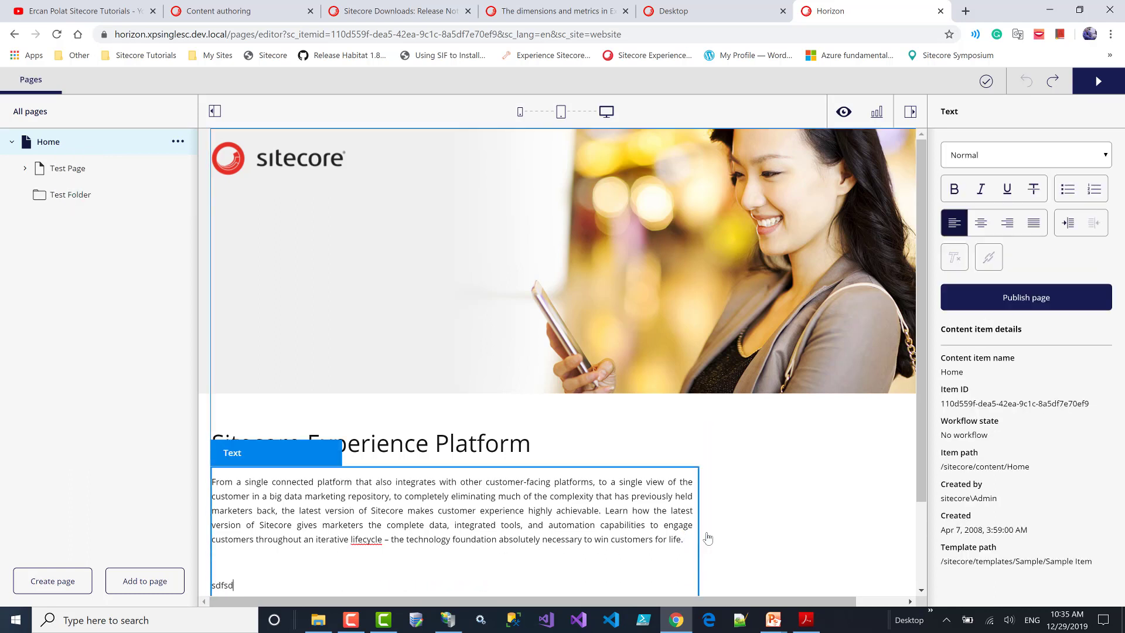
type("fs sfsdfs")
left_click(809, 551)
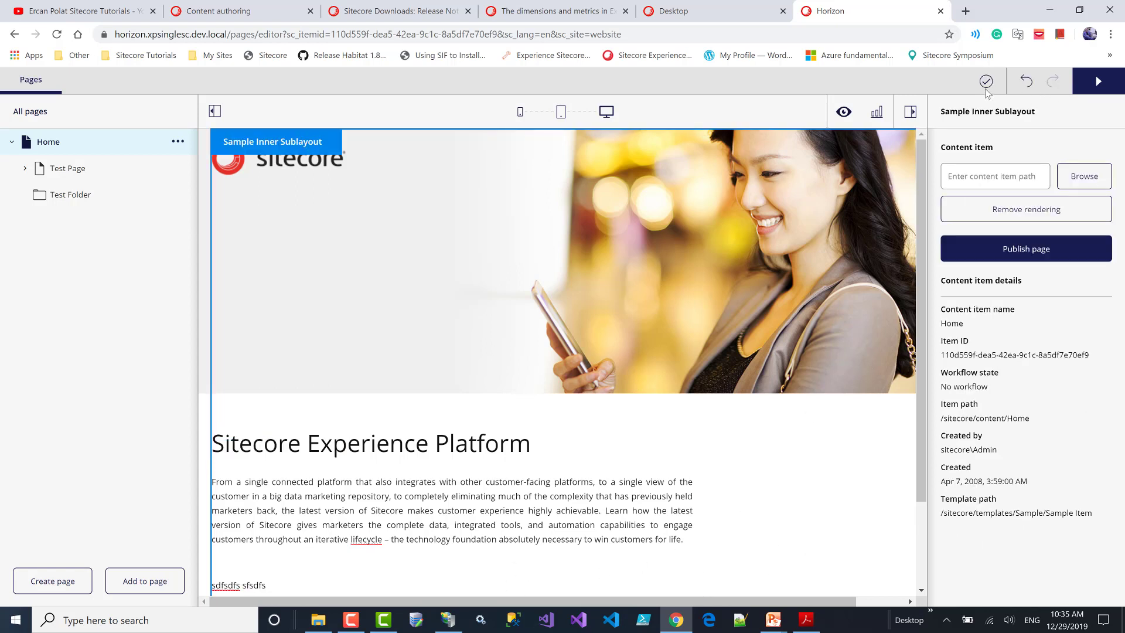
Step: Preview the edited Home page in the Simulator as of December 26
mouse_move(987, 93)
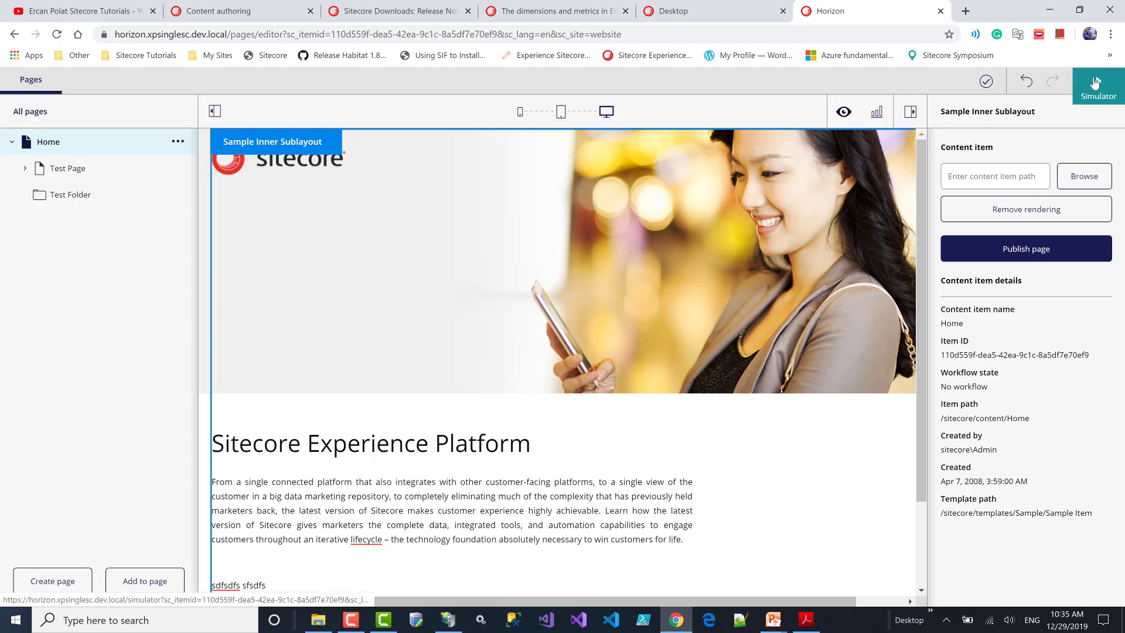
left_click(1099, 80)
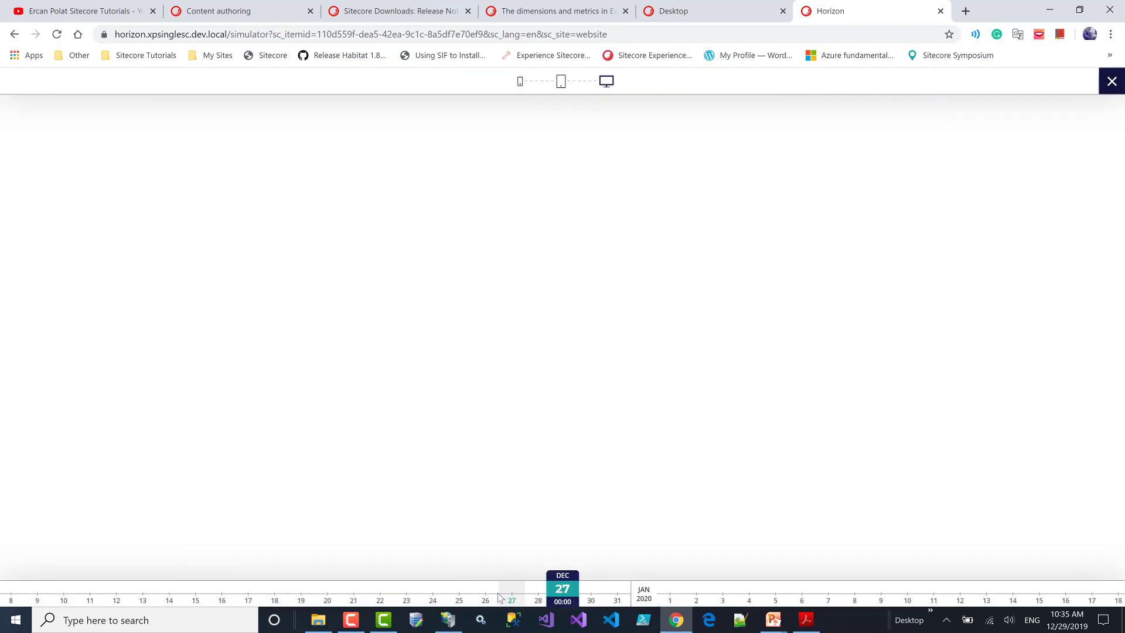
left_click_drag(603, 596, 630, 596)
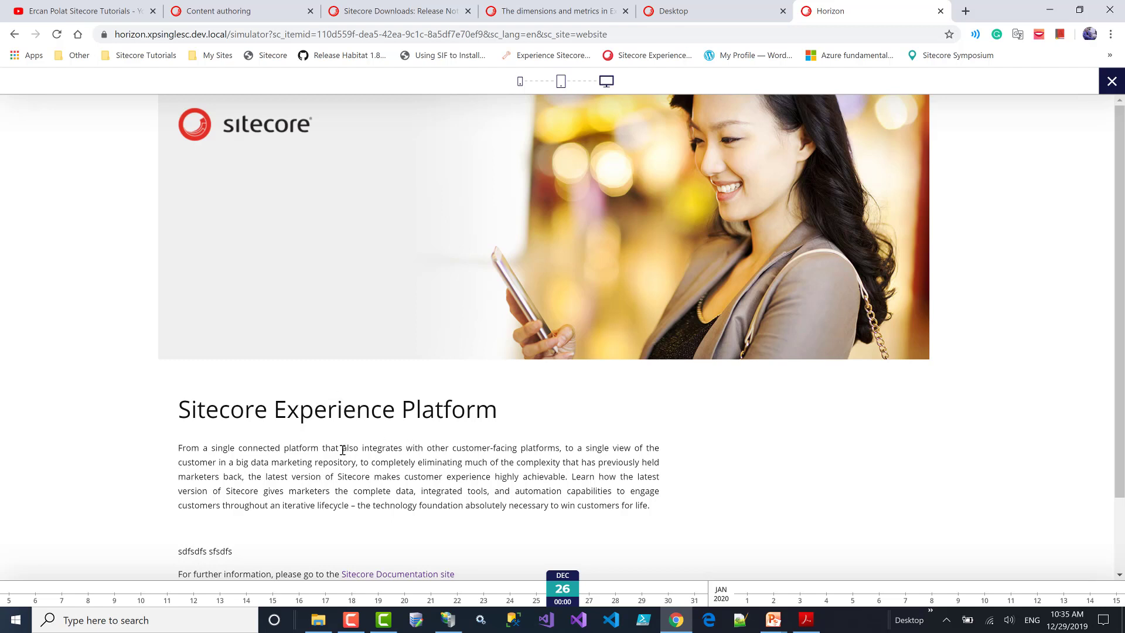
Step: Switch to the Sitecore Content Editor, add a new version of the Home item and save it
left_click(731, 21)
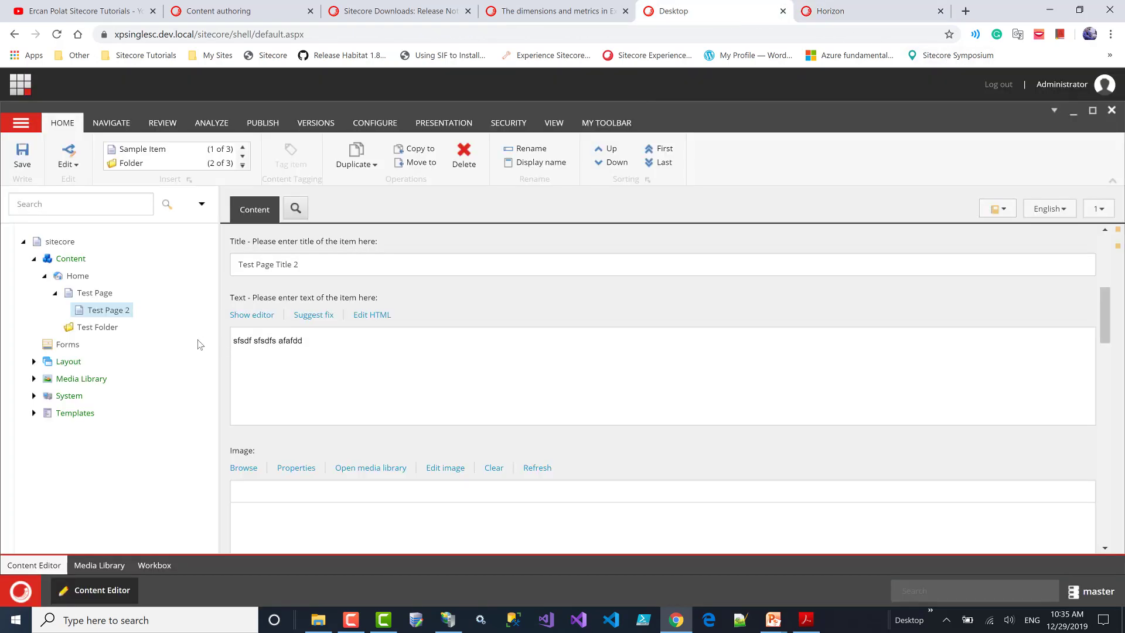
left_click(78, 277)
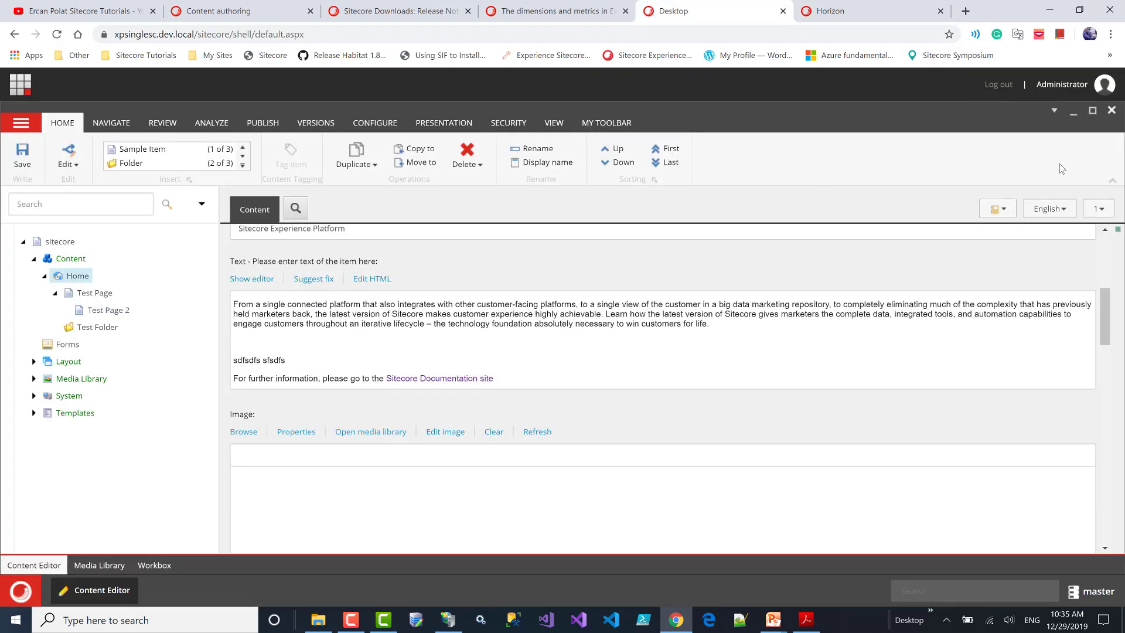
left_click(1101, 207)
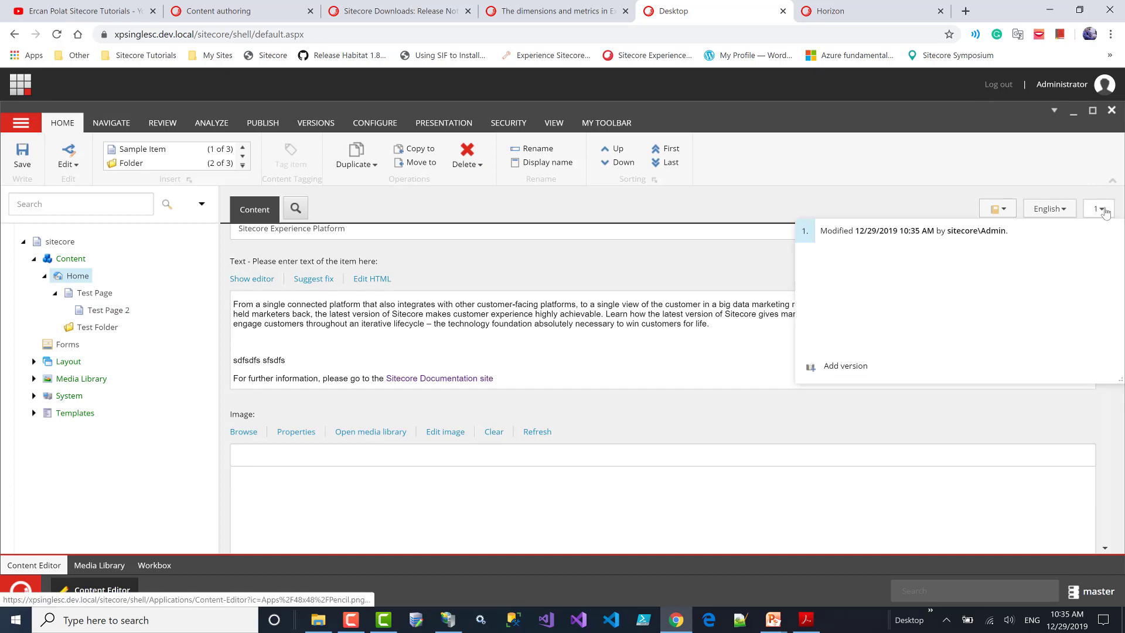
left_click(856, 367)
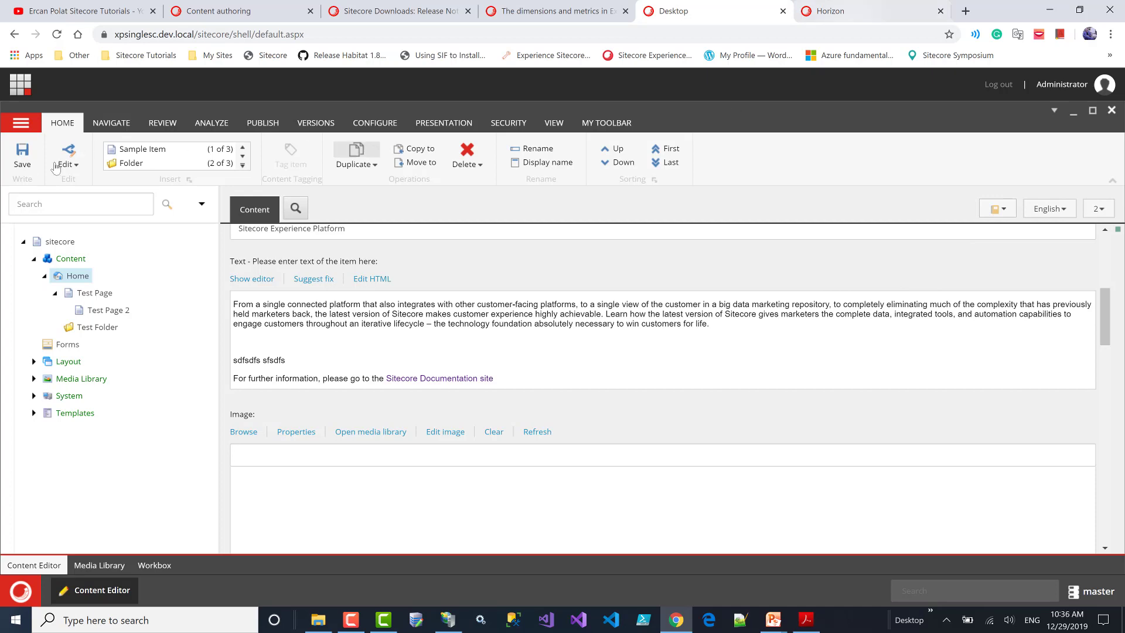
left_click(29, 153)
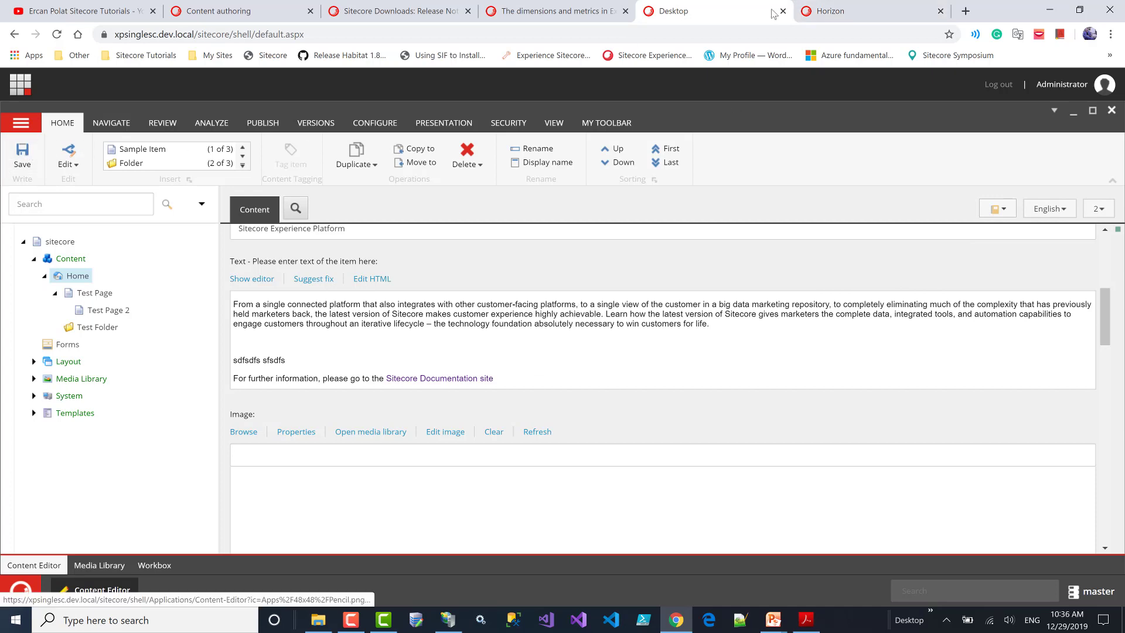
Step: Return to Horizon, preview Home in the Simulator as of December 30, and inspect the version updates marked on December 29
left_click(849, 13)
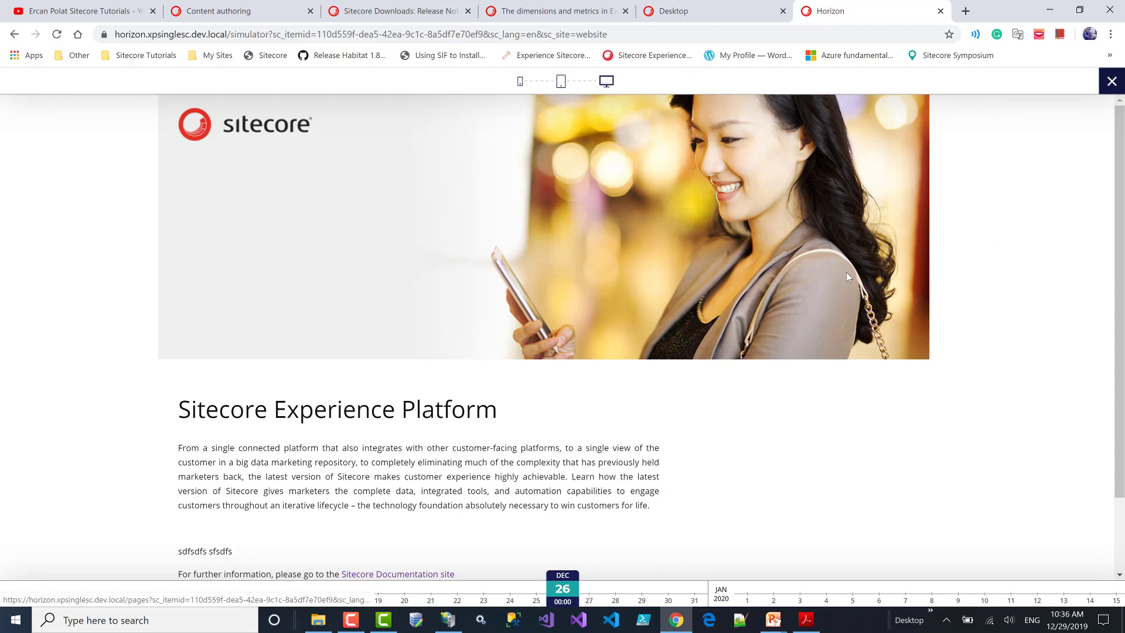
left_click(1111, 81)
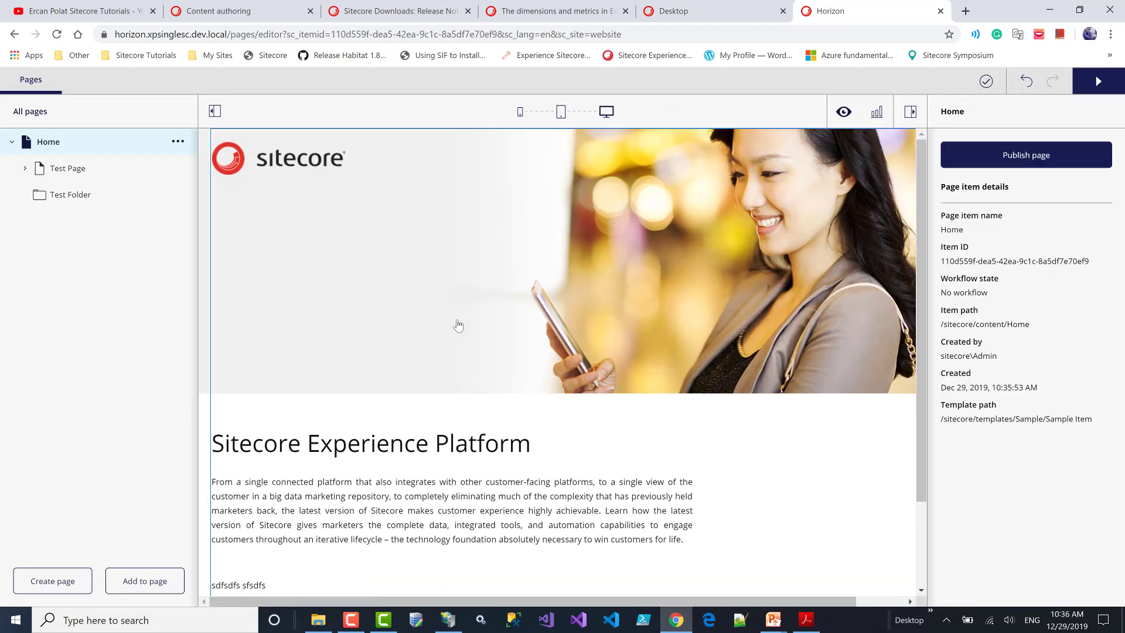
left_click(24, 168)
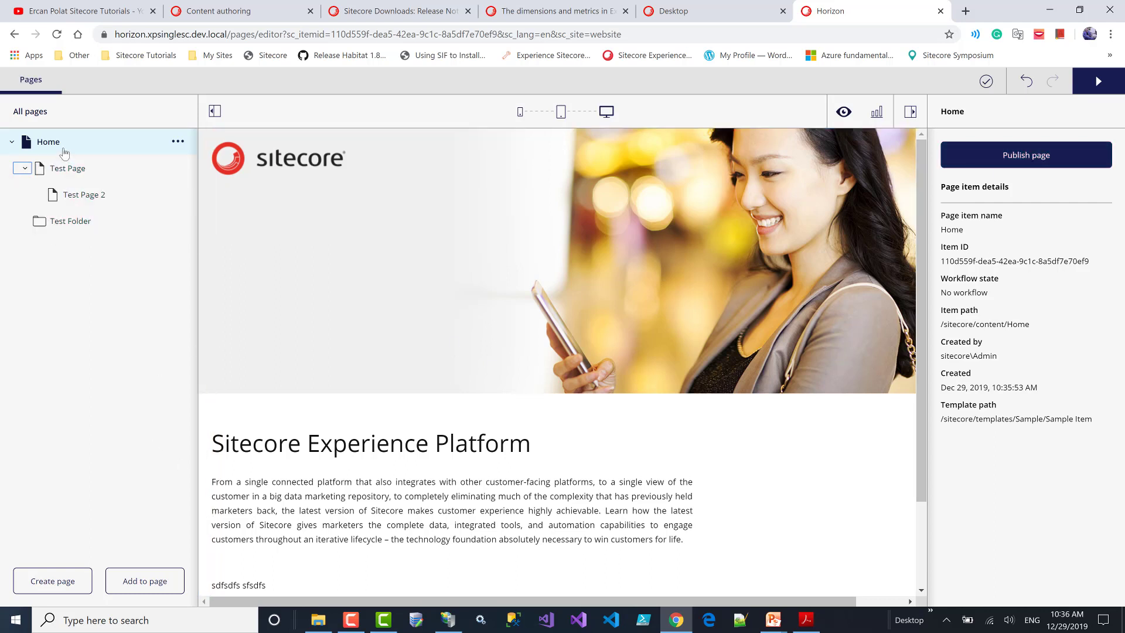
left_click(1094, 88)
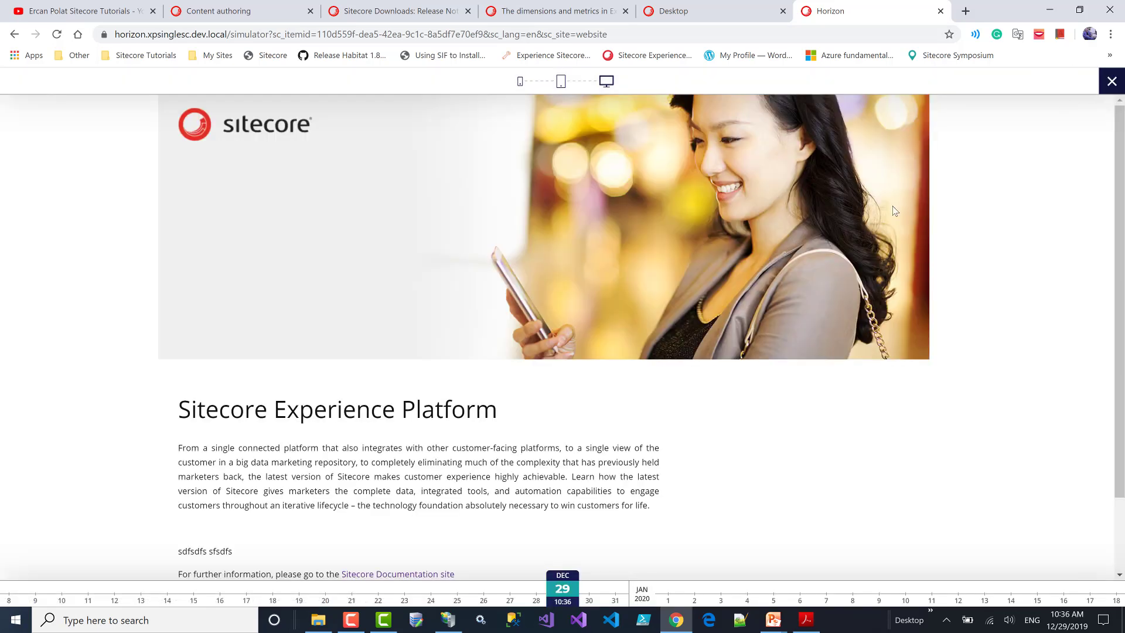
scroll(664, 381, "down", 3)
left_click(589, 597)
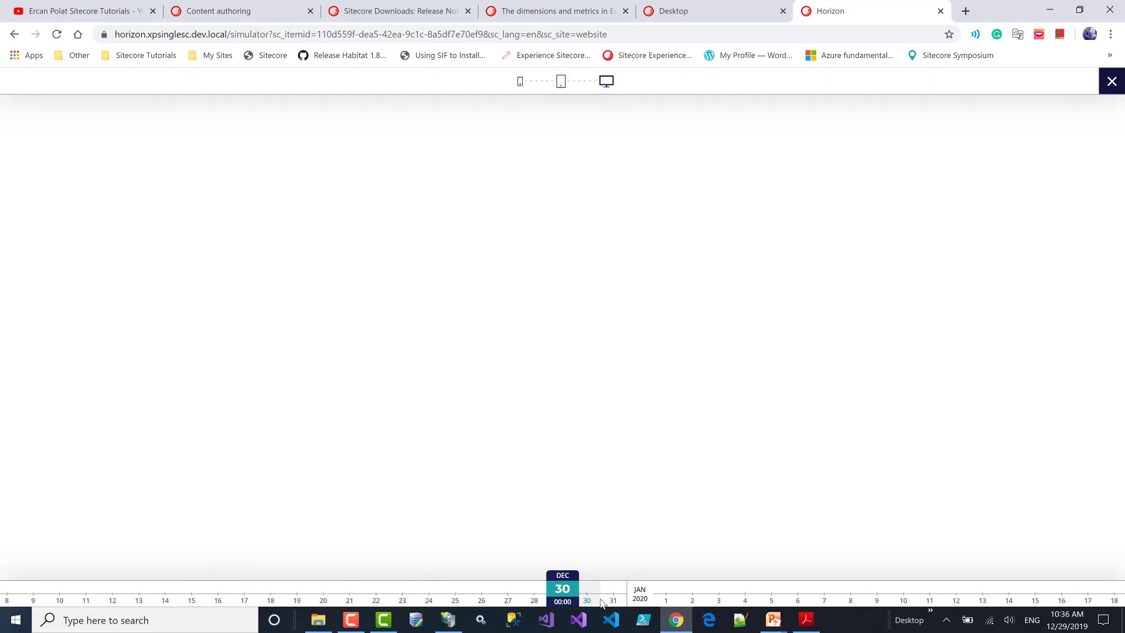
mouse_move(537, 600)
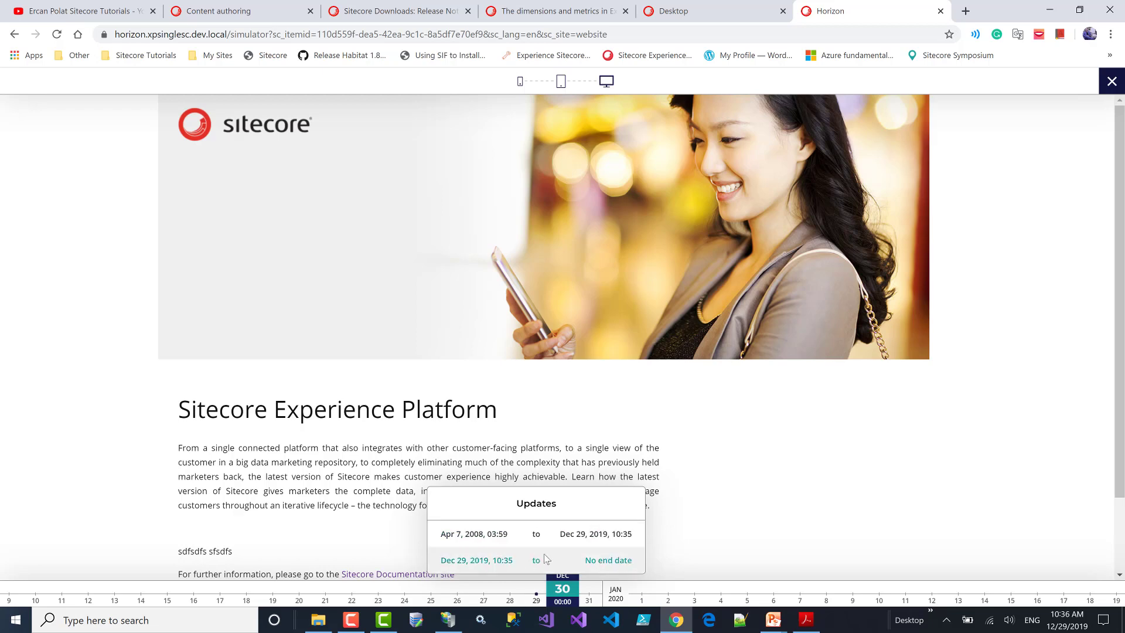
left_click(1116, 87)
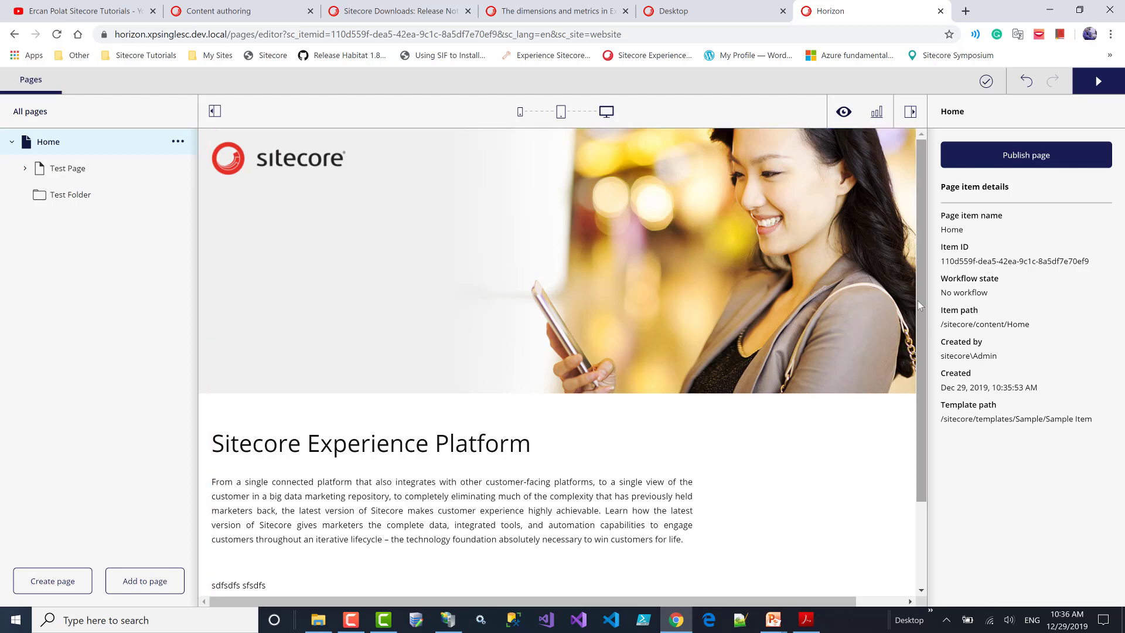
left_click_drag(923, 323, 917, 155)
left_click(1009, 164)
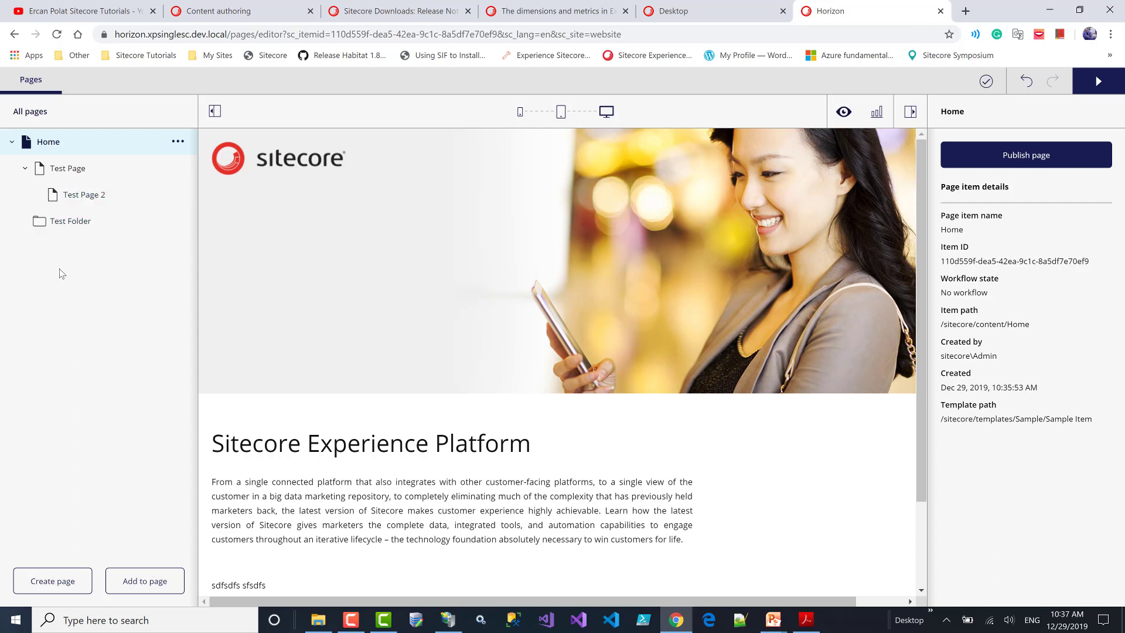
Step: Show the Home page in the iPhone 7 view and in the iPad view
left_click(519, 112)
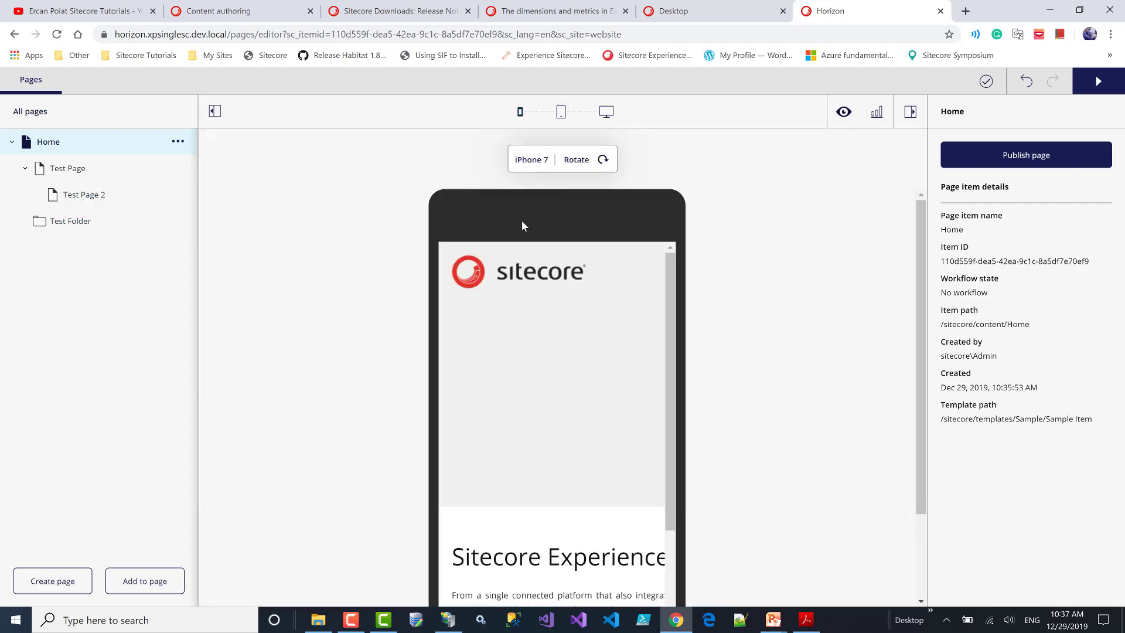
triple_click(535, 160)
left_click(560, 112)
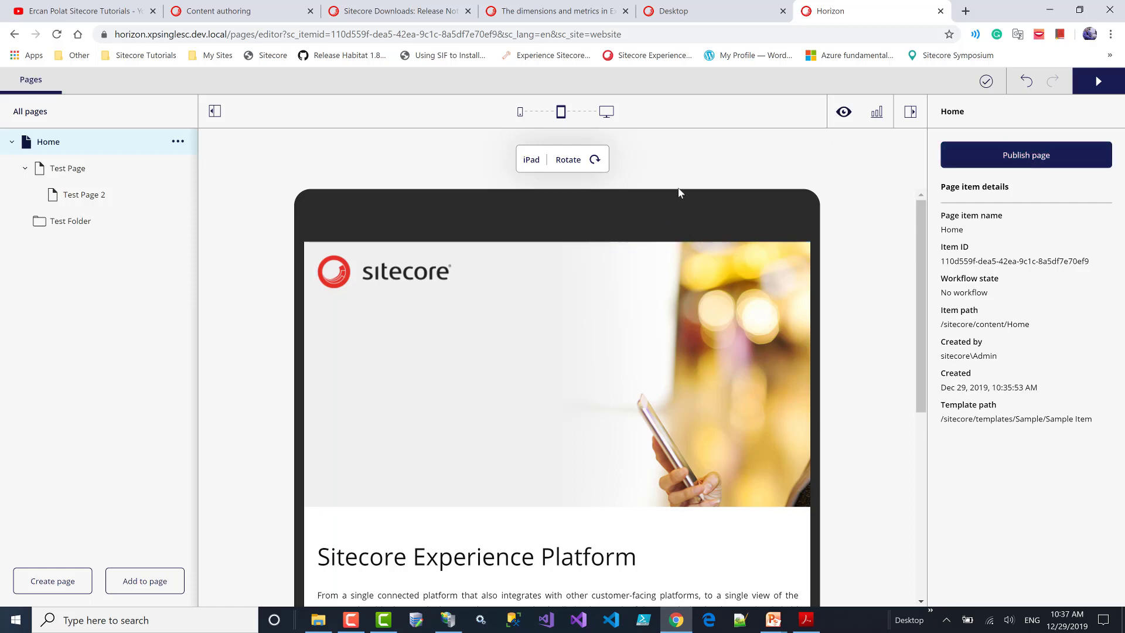
key("alt+Tab")
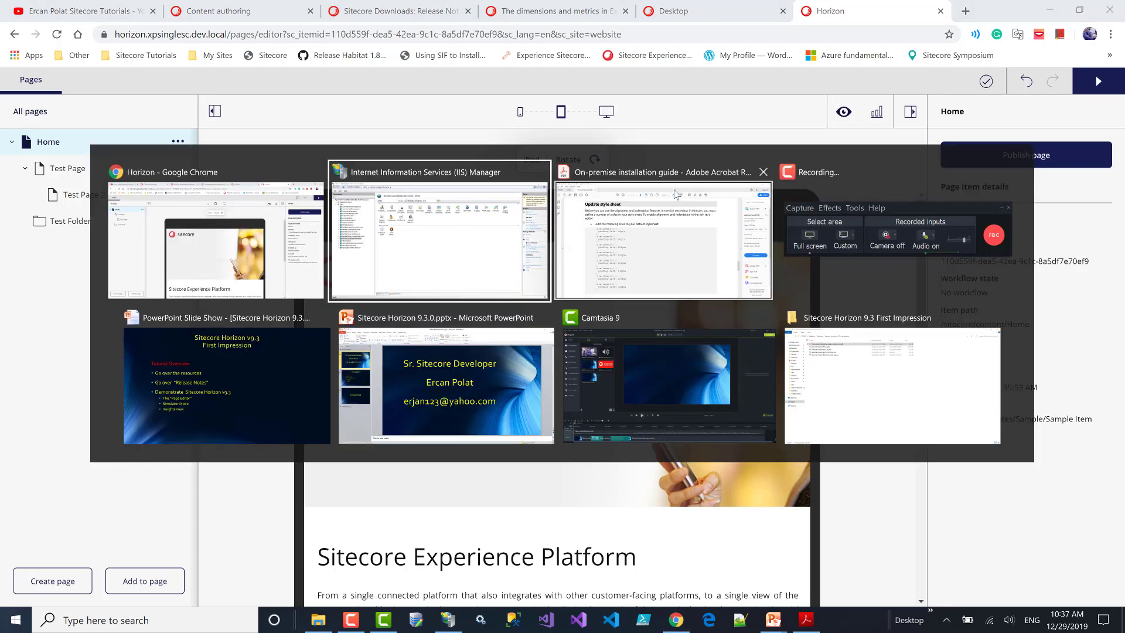
key("alt+Tab")
key("alt+Tab")
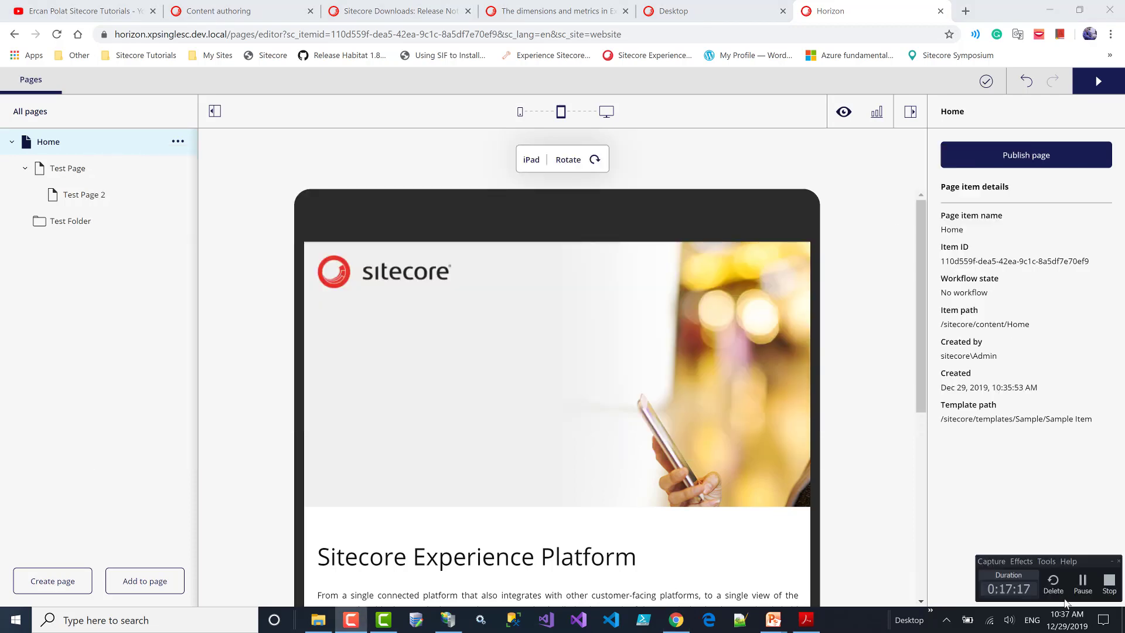